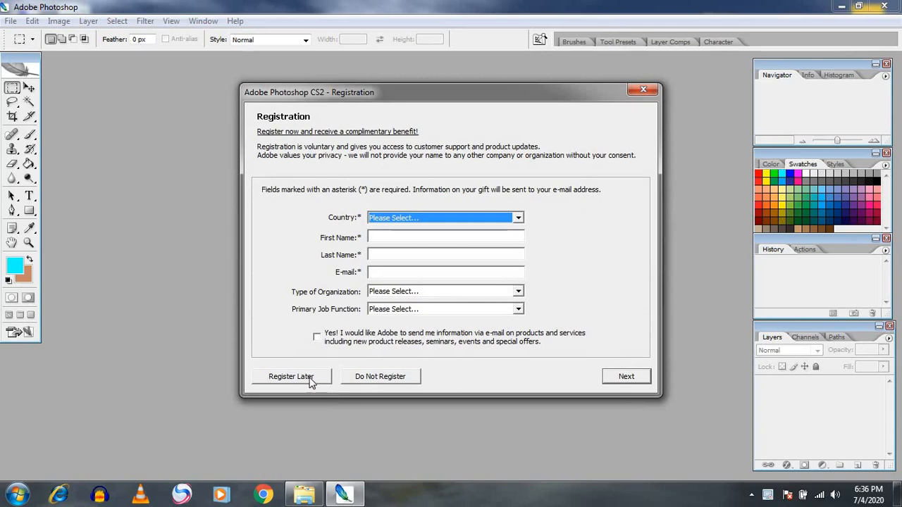
Step: Dismiss the registration form and open the desktop photo _MG_0019 in a maximized document window
{"action": "left_click", "coordinate": [617, 325]}
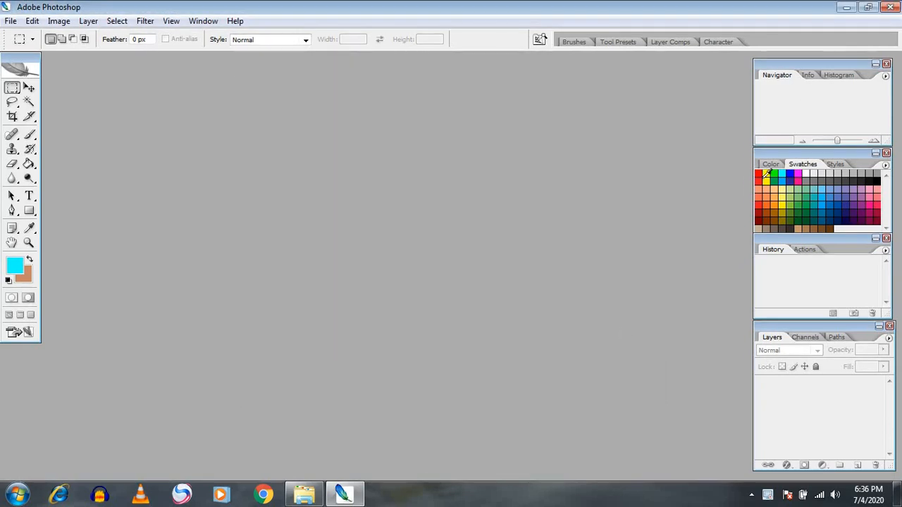
{"action": "left_click", "coordinate": [846, 7]}
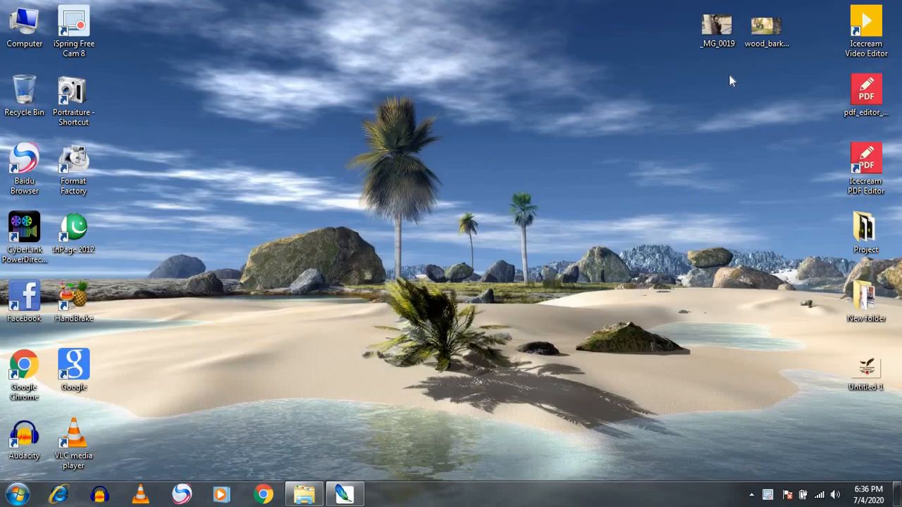
{"action": "left_click_drag", "start_coordinate": [716, 41], "coordinate": [335, 342]}
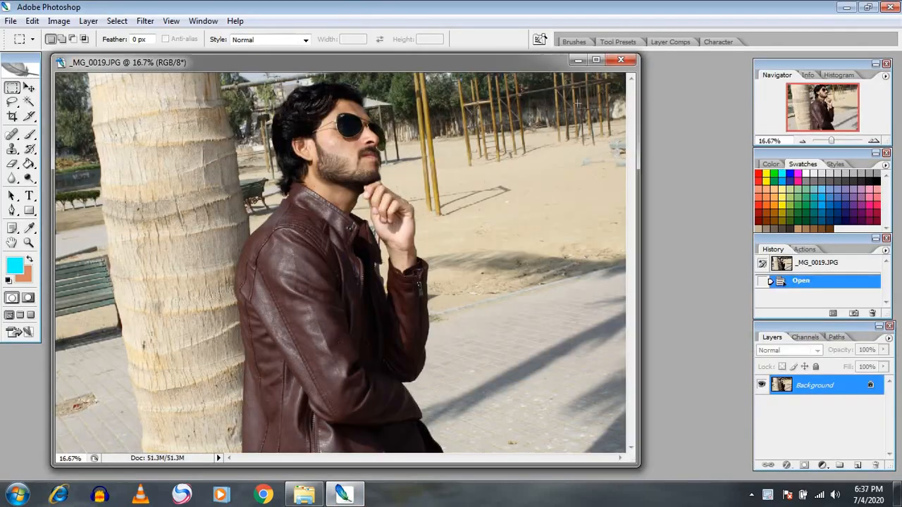
{"action": "left_click", "coordinate": [594, 60]}
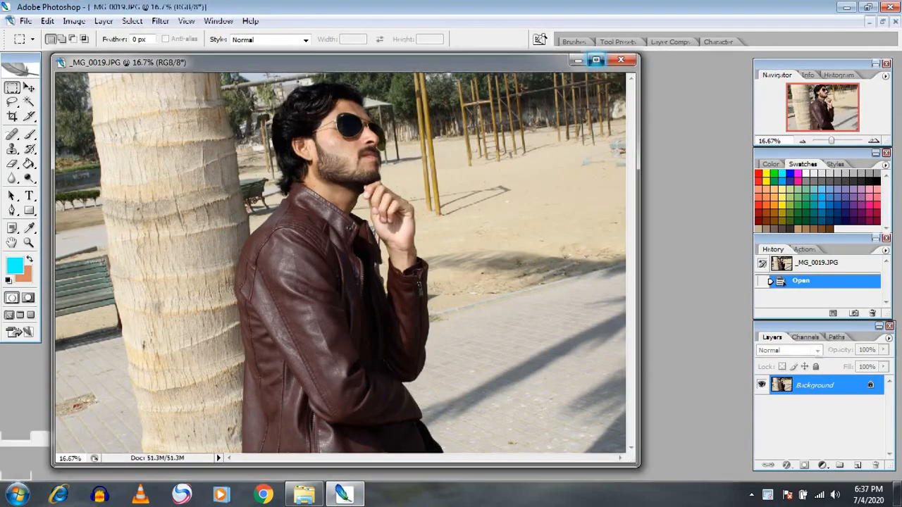
Step: Convert the locked background into a regular layer named Layer 0 and activate the Eyedropper tool
{"action": "double_click", "coordinate": [872, 386]}
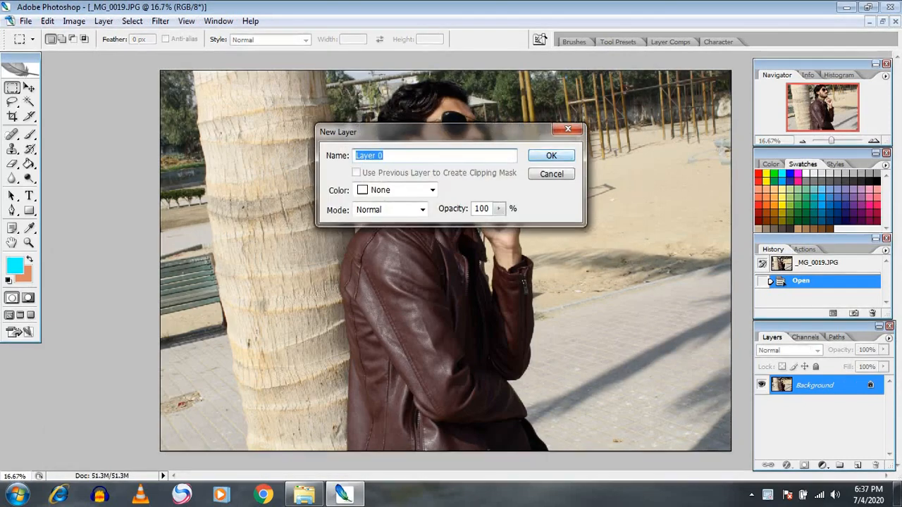
{"action": "left_click", "coordinate": [563, 153]}
{"action": "left_click", "coordinate": [28, 87]}
{"action": "left_click", "coordinate": [29, 134]}
{"action": "left_click_drag", "start_coordinate": [33, 134], "coordinate": [76, 139]}
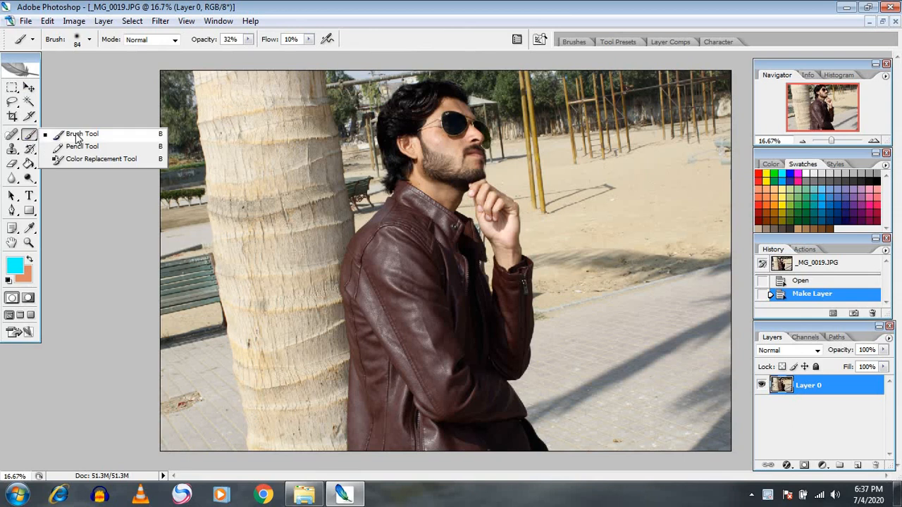
{"action": "left_click", "coordinate": [76, 136]}
{"action": "left_click", "coordinate": [29, 229]}
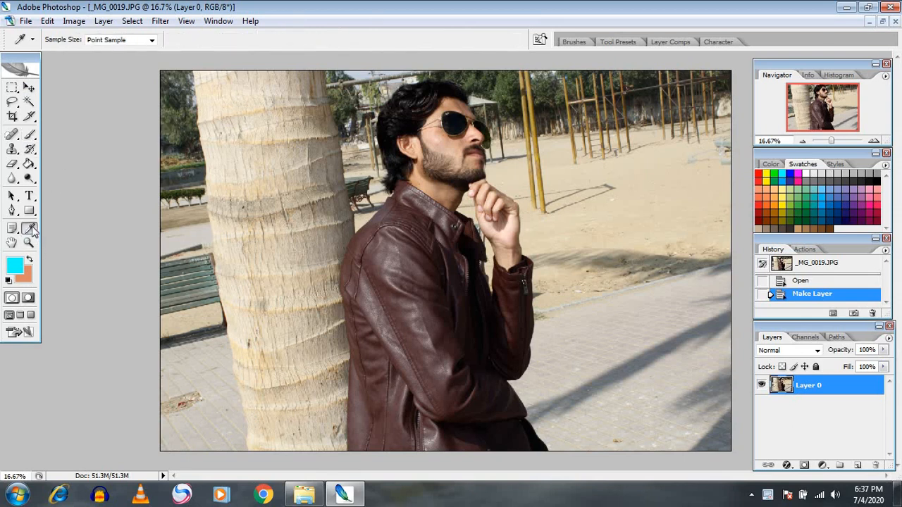
Step: Try Auto Color on the photo, compare it with the original colours, and revert to the state before it
{"action": "scroll", "coordinate": [470, 98], "scroll_direction": "up", "scroll_amount": 2}
{"action": "scroll", "coordinate": [465, 109], "scroll_direction": "down", "scroll_amount": 3}
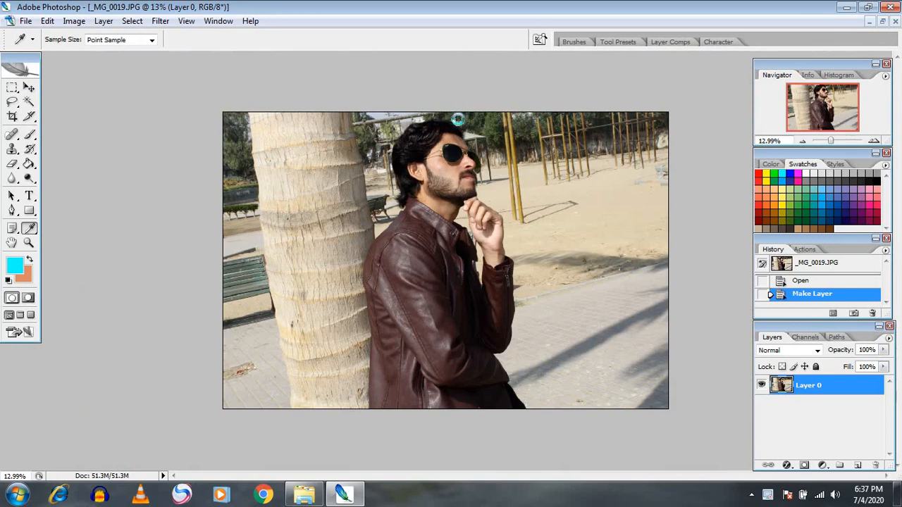
{"action": "key", "text": "ctrl+shift+b"}
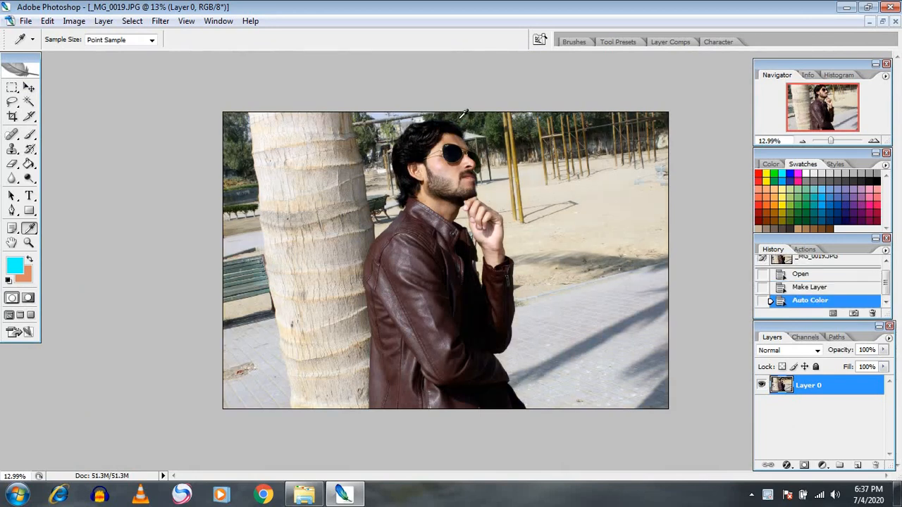
{"action": "left_click", "coordinate": [810, 287]}
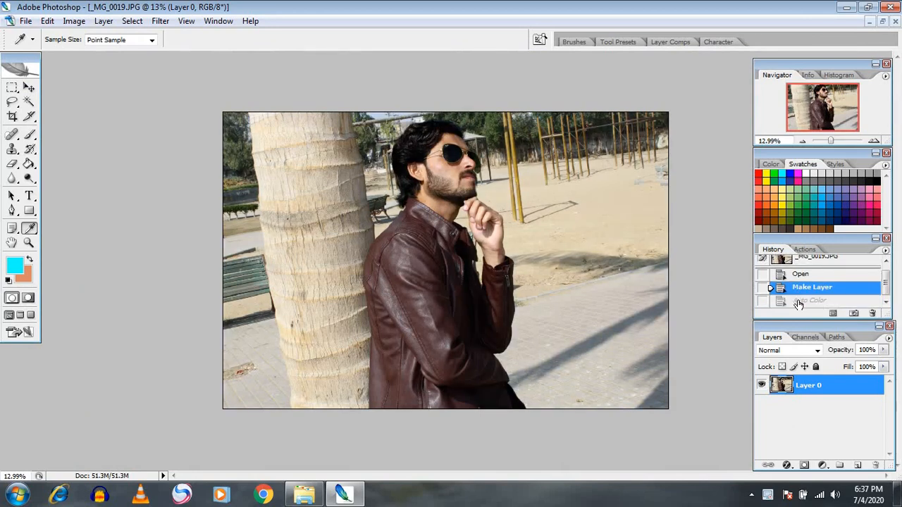
{"action": "left_click", "coordinate": [811, 301]}
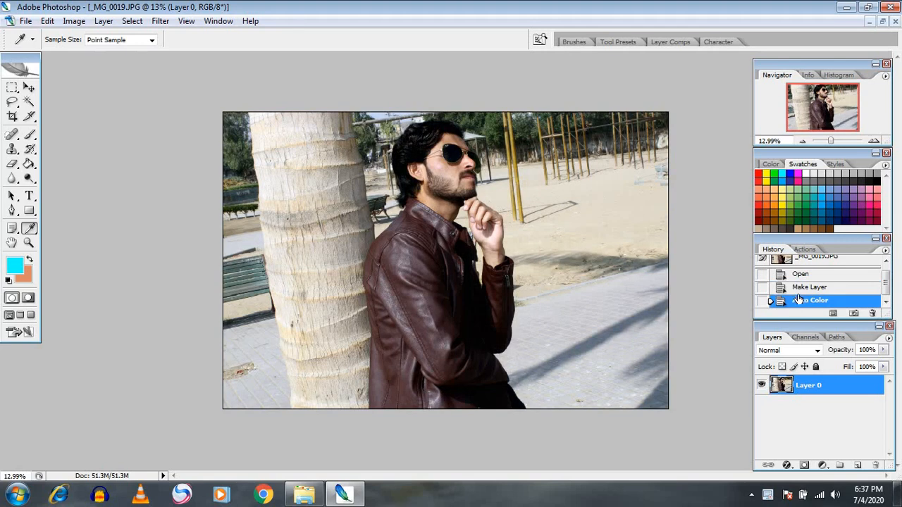
{"action": "left_click", "coordinate": [799, 289]}
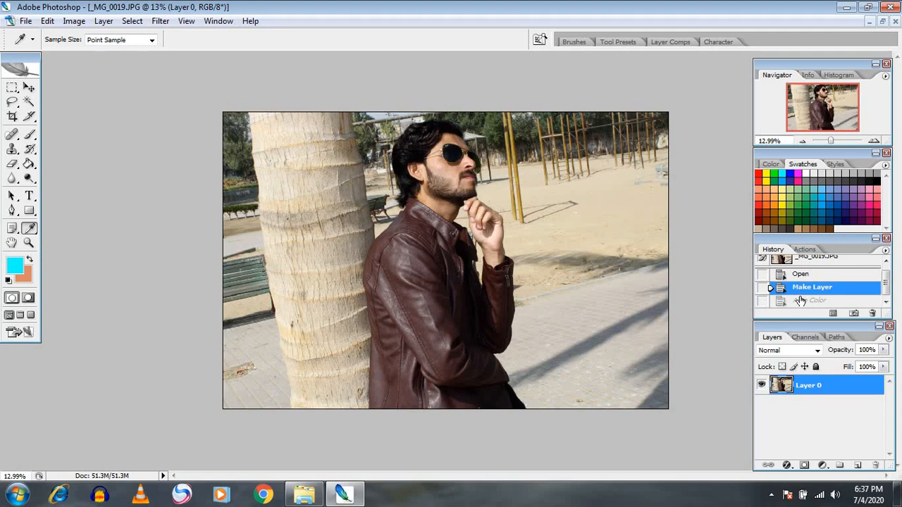
{"action": "left_click", "coordinate": [800, 301]}
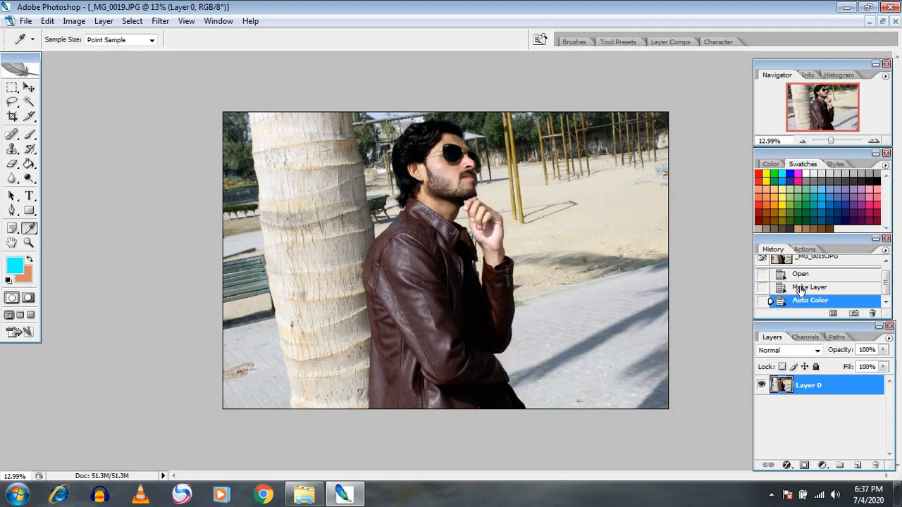
{"action": "left_click", "coordinate": [799, 290]}
Step: Sample the skin tone of the man's cheek as both the foreground and background colours
{"action": "scroll", "coordinate": [482, 174], "scroll_direction": "up", "scroll_amount": 2}
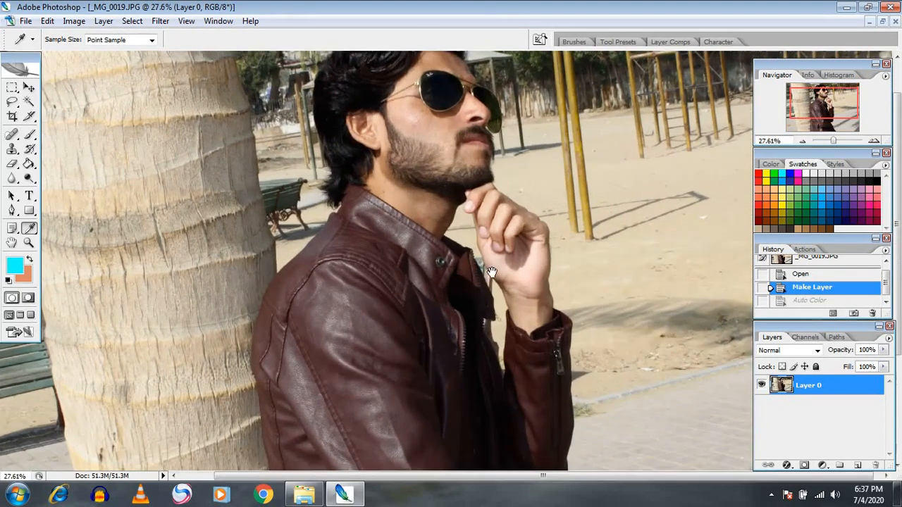
{"action": "left_click_drag", "start_coordinate": [482, 174], "coordinate": [444, 194]}
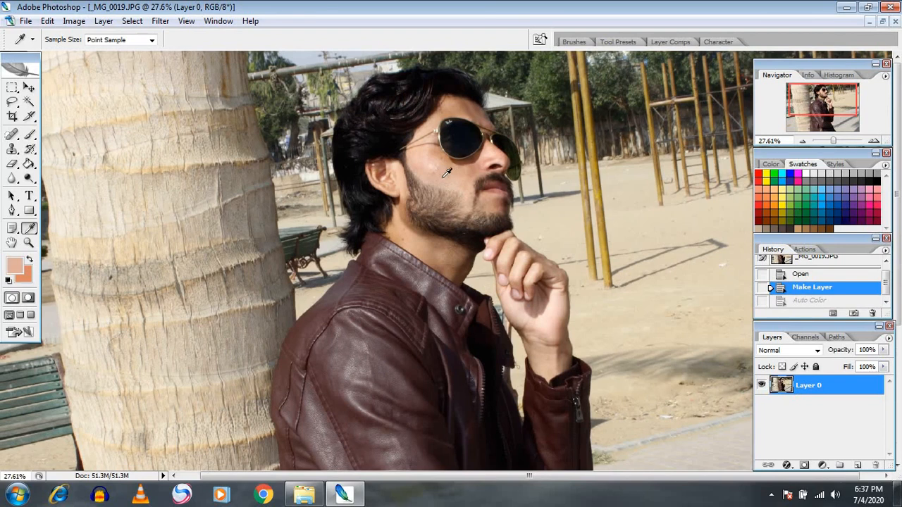
{"action": "left_click", "coordinate": [30, 261]}
Step: Set up the Brush tool with a soft round tip, 79 px in diameter and 0% hardness
{"action": "scroll", "coordinate": [446, 146], "scroll_direction": "up", "scroll_amount": 5}
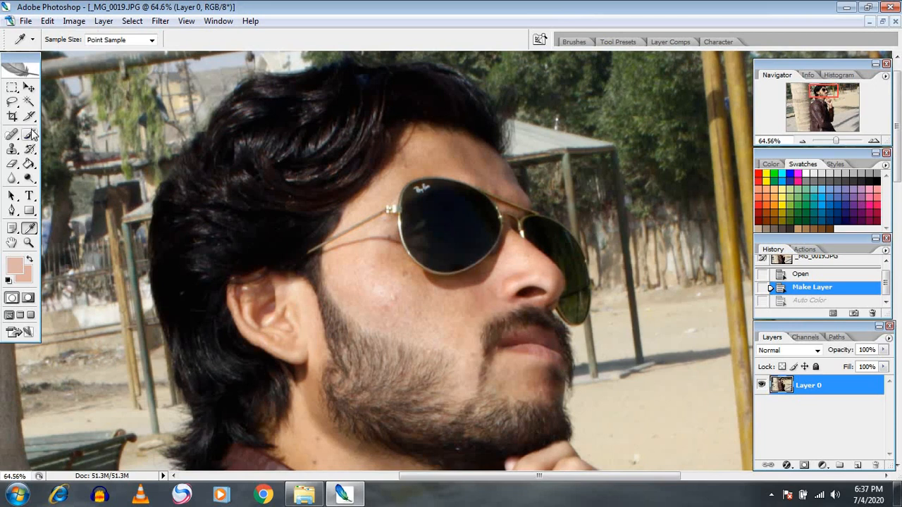
{"action": "left_click", "coordinate": [31, 134]}
{"action": "left_click", "coordinate": [70, 133]}
{"action": "right_click", "coordinate": [432, 285]}
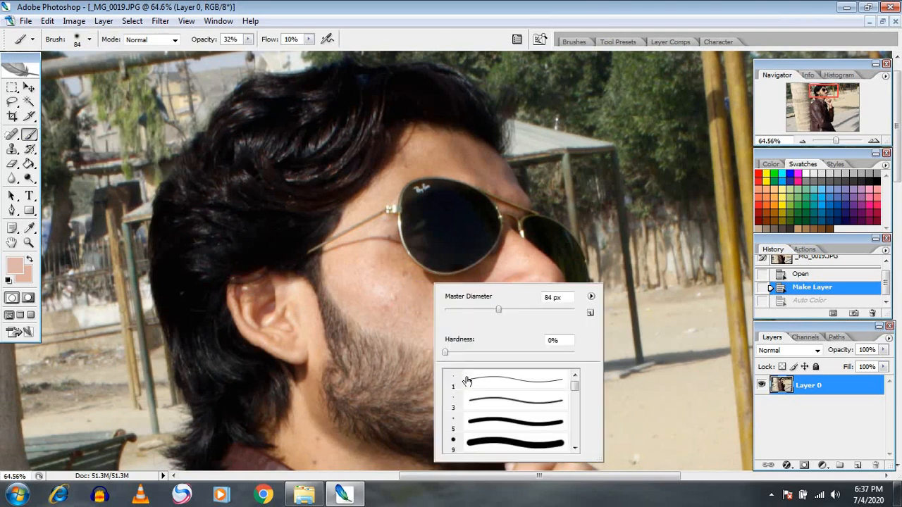
{"action": "scroll", "coordinate": [464, 419], "scroll_direction": "down", "scroll_amount": 3}
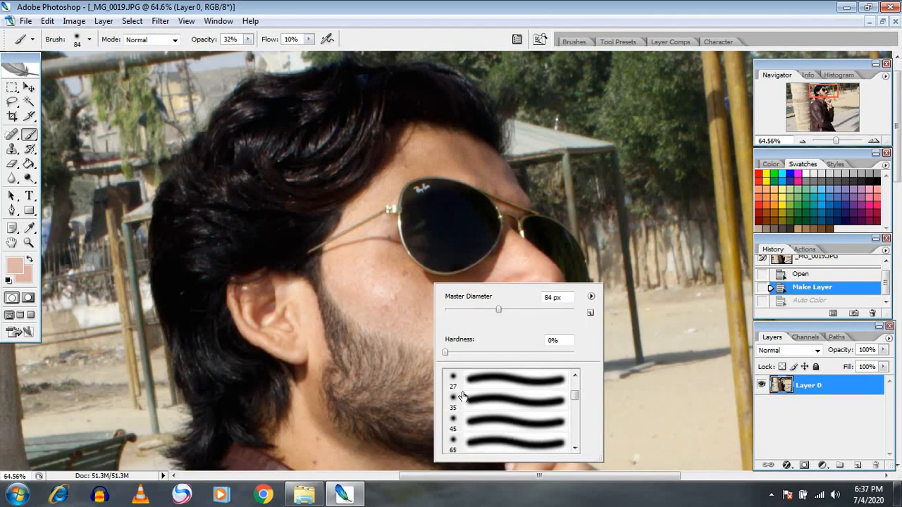
{"action": "left_click", "coordinate": [471, 426]}
{"action": "left_click", "coordinate": [495, 310]}
Step: Paint soft skin-tone strokes over the man's cheek and forehead to even out the skin
{"action": "mouse_move", "coordinate": [397, 278]}
{"action": "left_mouse_down"}
{"action": "mouse_move", "coordinate": [387, 254]}
{"action": "mouse_move", "coordinate": [387, 283]}
{"action": "mouse_move", "coordinate": [362, 236]}
{"action": "left_mouse_up"}
{"action": "mouse_move", "coordinate": [362, 237]}
{"action": "left_mouse_down"}
{"action": "mouse_move", "coordinate": [354, 277]}
{"action": "mouse_move", "coordinate": [338, 246]}
{"action": "mouse_move", "coordinate": [344, 287]}
{"action": "mouse_move", "coordinate": [360, 267]}
{"action": "mouse_move", "coordinate": [381, 273]}
{"action": "mouse_move", "coordinate": [385, 249]}
{"action": "mouse_move", "coordinate": [402, 267]}
{"action": "mouse_move", "coordinate": [488, 285]}
{"action": "mouse_move", "coordinate": [394, 272]}
{"action": "mouse_move", "coordinate": [495, 269]}
{"action": "mouse_move", "coordinate": [409, 279]}
{"action": "mouse_move", "coordinate": [391, 248]}
{"action": "mouse_move", "coordinate": [419, 305]}
{"action": "mouse_move", "coordinate": [391, 252]}
{"action": "mouse_move", "coordinate": [398, 313]}
{"action": "mouse_move", "coordinate": [386, 287]}
{"action": "mouse_move", "coordinate": [386, 308]}
{"action": "mouse_move", "coordinate": [332, 260]}
{"action": "mouse_move", "coordinate": [361, 317]}
{"action": "mouse_move", "coordinate": [343, 297]}
{"action": "mouse_move", "coordinate": [402, 328]}
{"action": "mouse_move", "coordinate": [475, 338]}
{"action": "mouse_move", "coordinate": [347, 308]}
{"action": "mouse_move", "coordinate": [473, 340]}
{"action": "left_mouse_up"}
{"action": "mouse_move", "coordinate": [356, 308]}
{"action": "left_mouse_down"}
{"action": "mouse_move", "coordinate": [455, 322]}
{"action": "mouse_move", "coordinate": [385, 284]}
{"action": "mouse_move", "coordinate": [397, 308]}
{"action": "left_mouse_up"}
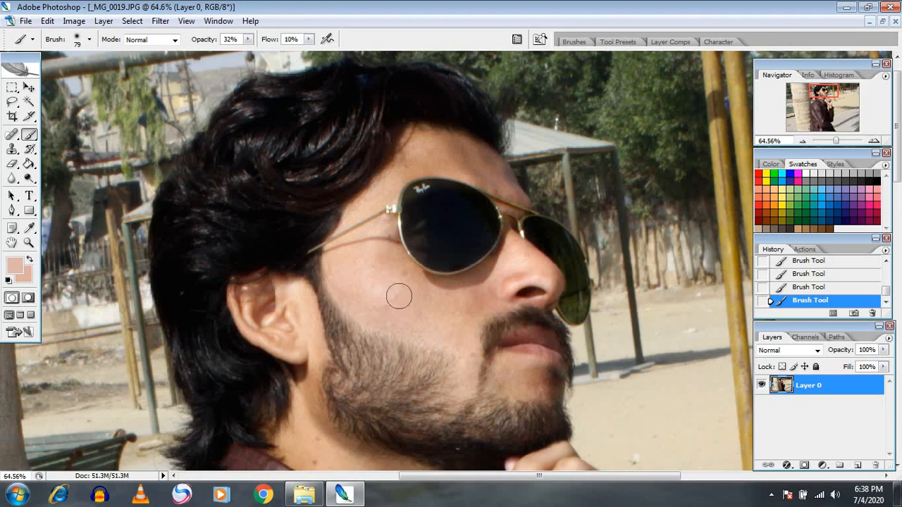
{"action": "mouse_move", "coordinate": [374, 161]}
{"action": "left_mouse_down"}
{"action": "mouse_move", "coordinate": [375, 197]}
{"action": "mouse_move", "coordinate": [390, 188]}
{"action": "mouse_move", "coordinate": [387, 198]}
{"action": "mouse_move", "coordinate": [387, 180]}
{"action": "mouse_move", "coordinate": [369, 181]}
{"action": "mouse_move", "coordinate": [344, 243]}
{"action": "mouse_move", "coordinate": [348, 214]}
{"action": "mouse_move", "coordinate": [389, 260]}
{"action": "mouse_move", "coordinate": [387, 219]}
{"action": "mouse_move", "coordinate": [401, 282]}
{"action": "mouse_move", "coordinate": [371, 261]}
{"action": "mouse_move", "coordinate": [360, 286]}
{"action": "mouse_move", "coordinate": [336, 250]}
{"action": "mouse_move", "coordinate": [341, 291]}
{"action": "mouse_move", "coordinate": [362, 316]}
{"action": "mouse_move", "coordinate": [460, 330]}
{"action": "mouse_move", "coordinate": [471, 341]}
{"action": "mouse_move", "coordinate": [380, 324]}
{"action": "mouse_move", "coordinate": [363, 308]}
{"action": "mouse_move", "coordinate": [414, 332]}
{"action": "mouse_move", "coordinate": [472, 339]}
{"action": "mouse_move", "coordinate": [372, 294]}
{"action": "mouse_move", "coordinate": [462, 311]}
{"action": "mouse_move", "coordinate": [492, 288]}
{"action": "mouse_move", "coordinate": [504, 259]}
{"action": "mouse_move", "coordinate": [496, 307]}
{"action": "mouse_move", "coordinate": [518, 247]}
{"action": "mouse_move", "coordinate": [555, 287]}
{"action": "mouse_move", "coordinate": [508, 244]}
{"action": "mouse_move", "coordinate": [549, 295]}
{"action": "mouse_move", "coordinate": [490, 271]}
{"action": "mouse_move", "coordinate": [531, 291]}
{"action": "mouse_move", "coordinate": [471, 308]}
{"action": "mouse_move", "coordinate": [490, 305]}
{"action": "mouse_move", "coordinate": [499, 288]}
{"action": "mouse_move", "coordinate": [468, 313]}
{"action": "mouse_move", "coordinate": [461, 346]}
{"action": "mouse_move", "coordinate": [395, 326]}
{"action": "mouse_move", "coordinate": [437, 298]}
{"action": "mouse_move", "coordinate": [424, 283]}
{"action": "mouse_move", "coordinate": [475, 286]}
{"action": "mouse_move", "coordinate": [512, 241]}
{"action": "left_mouse_up"}
{"action": "mouse_move", "coordinate": [488, 272]}
{"action": "left_mouse_down"}
{"action": "mouse_move", "coordinate": [405, 269]}
{"action": "mouse_move", "coordinate": [434, 292]}
{"action": "mouse_move", "coordinate": [446, 289]}
{"action": "mouse_move", "coordinate": [402, 284]}
{"action": "mouse_move", "coordinate": [420, 308]}
{"action": "mouse_move", "coordinate": [374, 289]}
{"action": "mouse_move", "coordinate": [419, 318]}
{"action": "mouse_move", "coordinate": [382, 289]}
{"action": "mouse_move", "coordinate": [396, 317]}
{"action": "mouse_move", "coordinate": [331, 292]}
{"action": "mouse_move", "coordinate": [327, 266]}
{"action": "mouse_move", "coordinate": [365, 307]}
{"action": "mouse_move", "coordinate": [307, 303]}
{"action": "mouse_move", "coordinate": [294, 278]}
{"action": "mouse_move", "coordinate": [298, 340]}
{"action": "mouse_move", "coordinate": [282, 285]}
{"action": "mouse_move", "coordinate": [311, 316]}
{"action": "mouse_move", "coordinate": [305, 292]}
{"action": "mouse_move", "coordinate": [313, 358]}
{"action": "mouse_move", "coordinate": [306, 331]}
{"action": "mouse_move", "coordinate": [306, 435]}
{"action": "mouse_move", "coordinate": [303, 392]}
{"action": "mouse_move", "coordinate": [283, 361]}
{"action": "mouse_move", "coordinate": [279, 301]}
{"action": "mouse_move", "coordinate": [253, 290]}
{"action": "mouse_move", "coordinate": [239, 303]}
{"action": "mouse_move", "coordinate": [236, 289]}
{"action": "mouse_move", "coordinate": [256, 312]}
{"action": "mouse_move", "coordinate": [257, 281]}
{"action": "mouse_move", "coordinate": [280, 350]}
{"action": "mouse_move", "coordinate": [267, 331]}
{"action": "mouse_move", "coordinate": [301, 343]}
{"action": "mouse_move", "coordinate": [313, 381]}
{"action": "mouse_move", "coordinate": [283, 302]}
{"action": "left_mouse_up"}
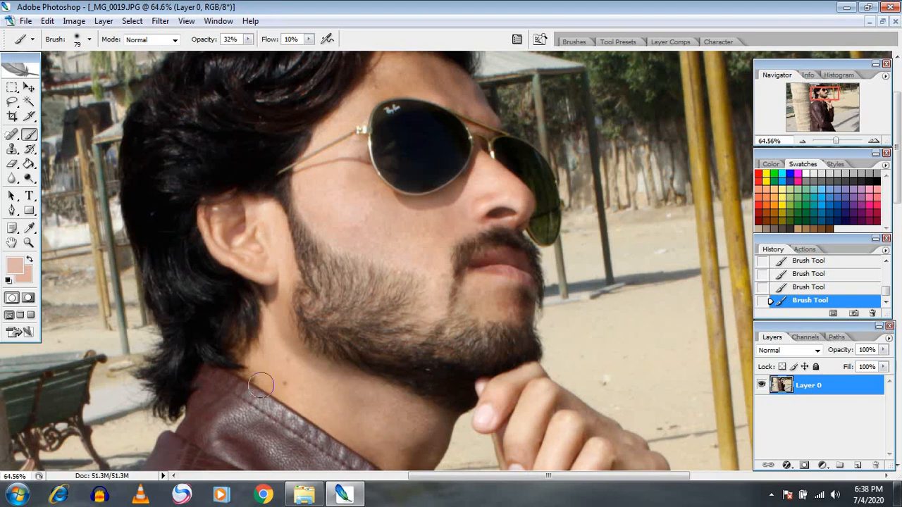
Step: Continue smoothing the skin with the soft brush on the neck, the chin and around the sunglasses
{"action": "left_click_drag", "start_coordinate": [380, 452], "coordinate": [291, 352]}
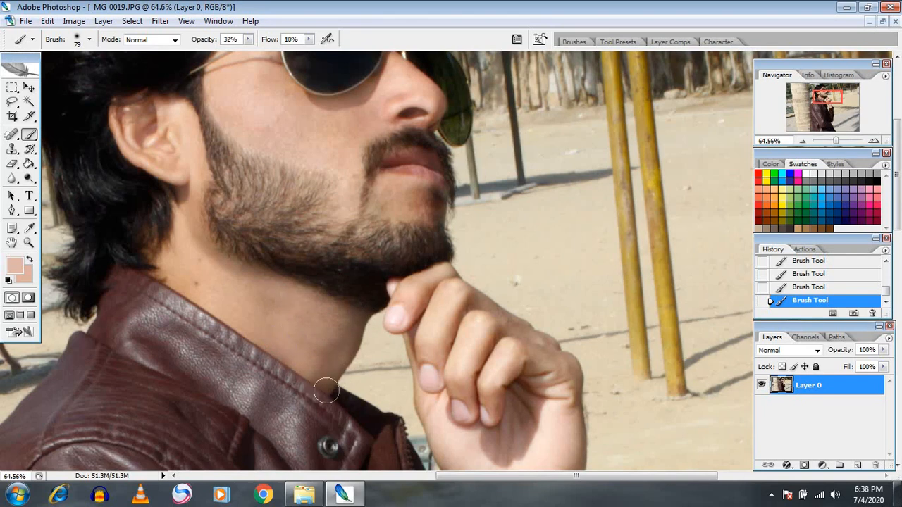
{"action": "left_click_drag", "start_coordinate": [246, 312], "coordinate": [308, 433]}
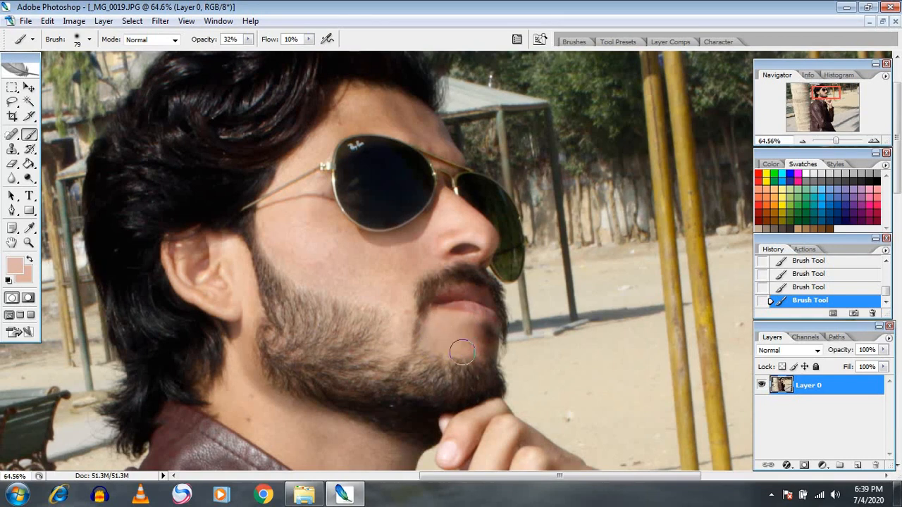
{"action": "scroll", "coordinate": [466, 338], "scroll_direction": "up", "scroll_amount": 2}
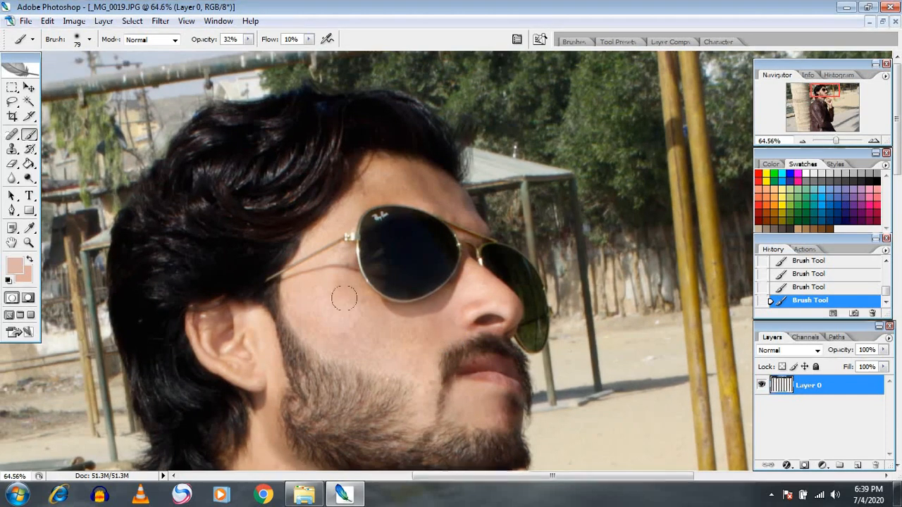
{"action": "key", "text": "space"}
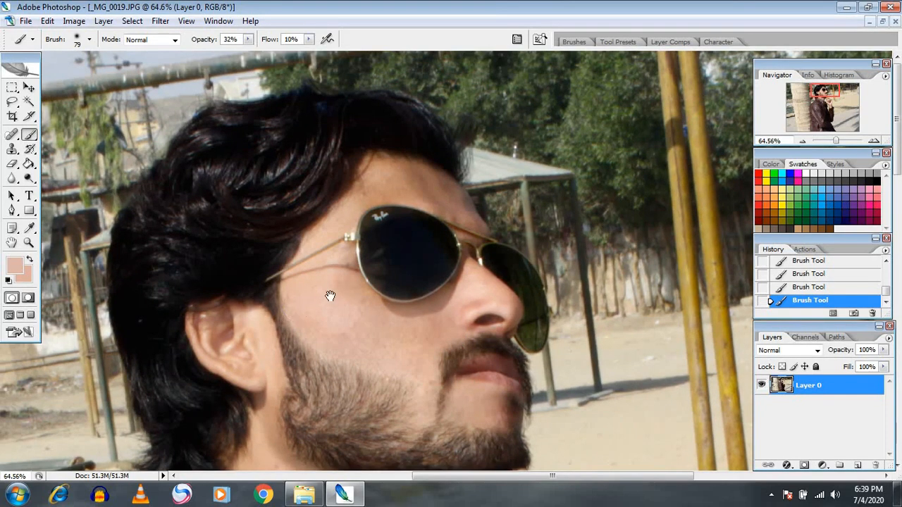
{"action": "left_click_drag", "start_coordinate": [348, 296], "coordinate": [263, 267]}
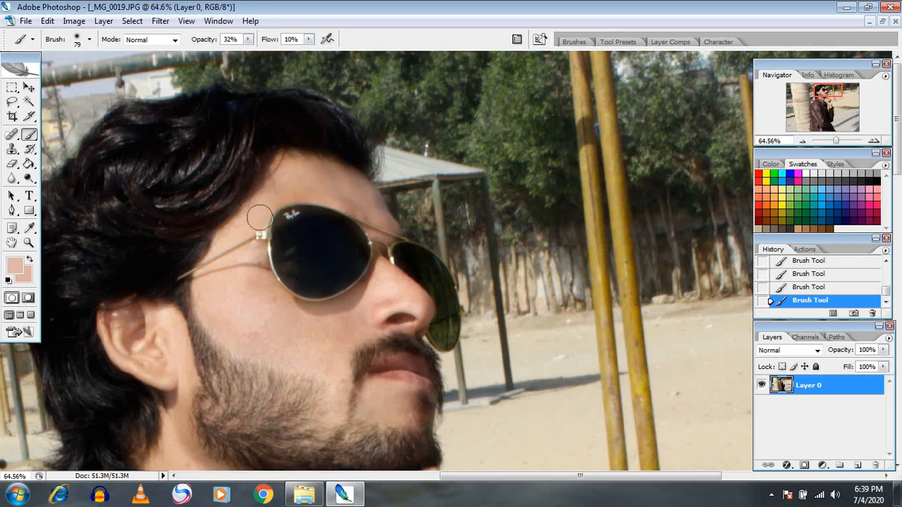
Step: Raise the saturation of Layer 0 to +31 with Hue/Saturation
{"action": "scroll", "coordinate": [241, 289], "scroll_direction": "down", "scroll_amount": 6}
{"action": "scroll", "coordinate": [556, 190], "scroll_direction": "down", "scroll_amount": 3}
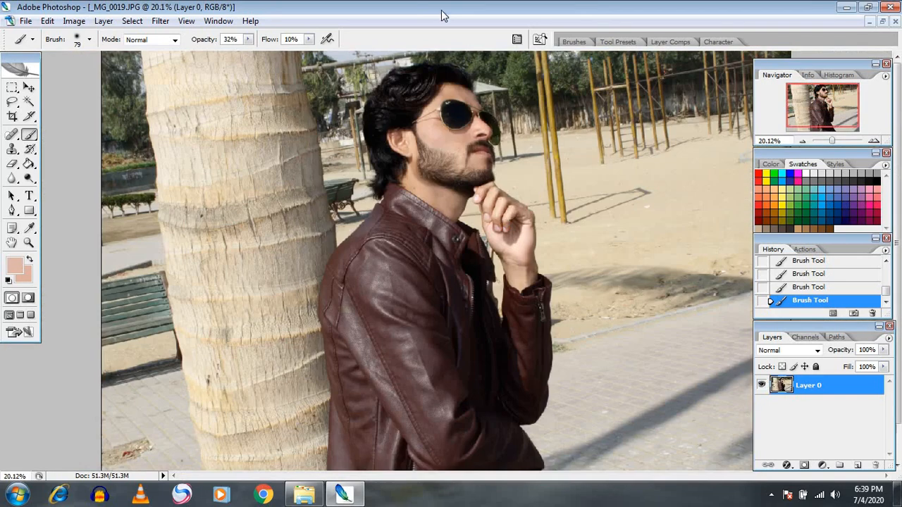
{"action": "scroll", "coordinate": [507, 155], "scroll_direction": "up", "scroll_amount": 4}
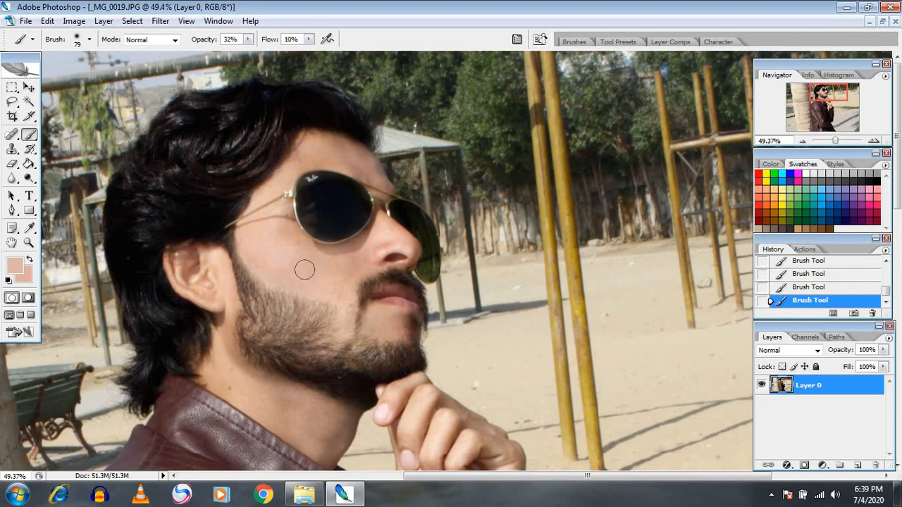
{"action": "scroll", "coordinate": [301, 268], "scroll_direction": "down", "scroll_amount": 2}
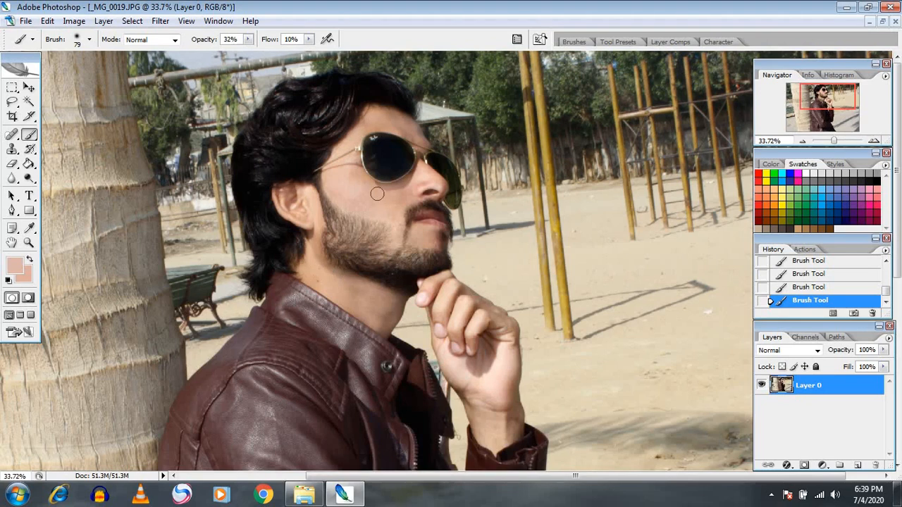
{"action": "scroll", "coordinate": [379, 199], "scroll_direction": "down", "scroll_amount": 3}
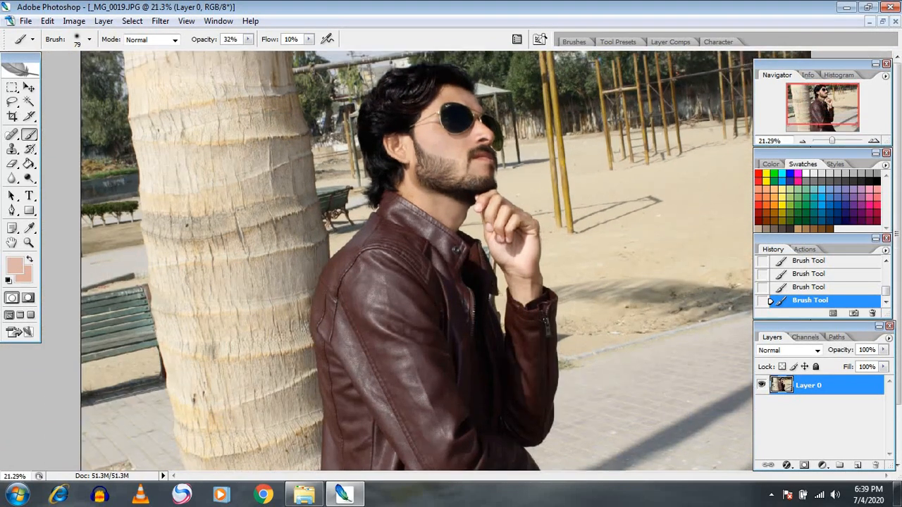
{"action": "key", "text": "ctrl+u"}
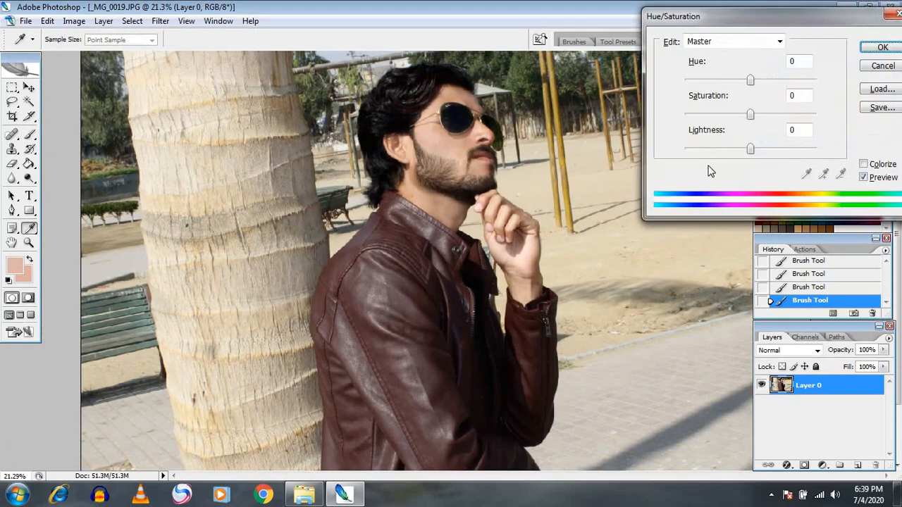
{"action": "left_click", "coordinate": [761, 116]}
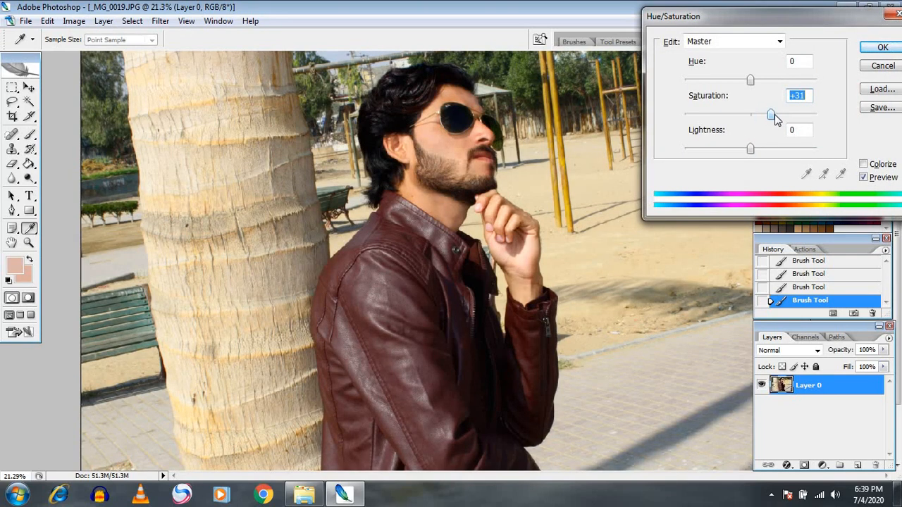
{"action": "left_click", "coordinate": [880, 48]}
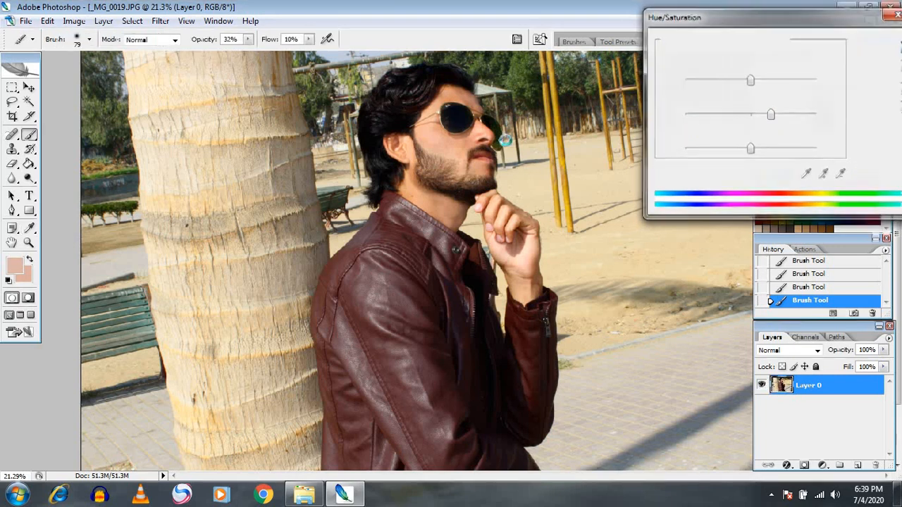
Step: Sample a skin tone from the man's cheek and set the soft Brush to 90 px with 0% hardness
{"action": "scroll", "coordinate": [455, 143], "scroll_direction": "up", "scroll_amount": 2}
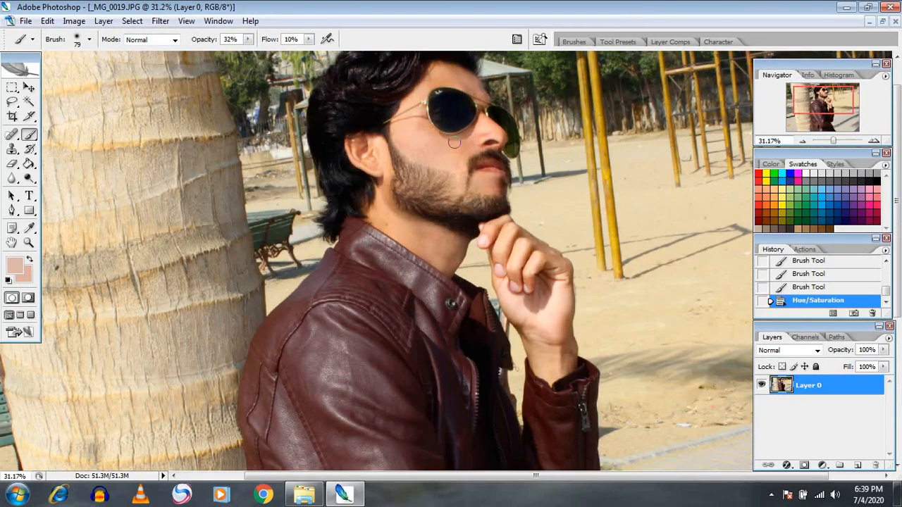
{"action": "left_click", "coordinate": [29, 227]}
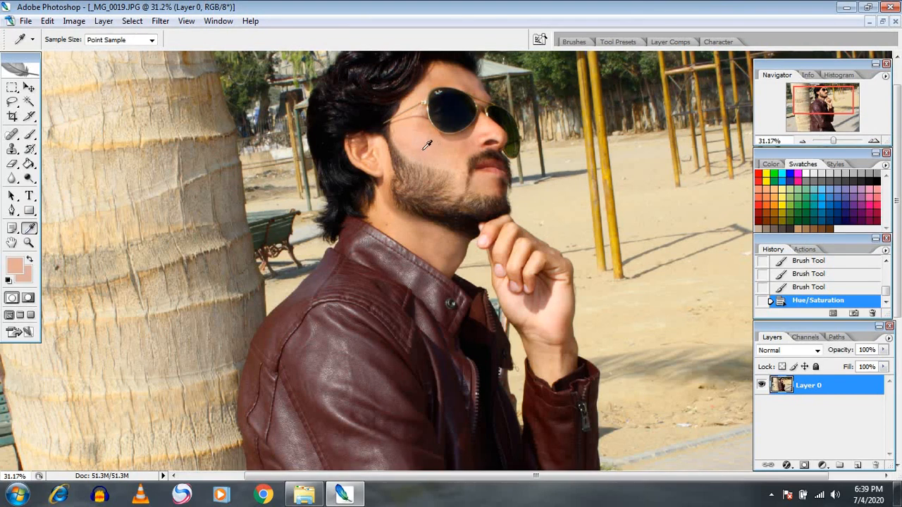
{"action": "left_click", "coordinate": [29, 135]}
{"action": "right_click", "coordinate": [409, 229]}
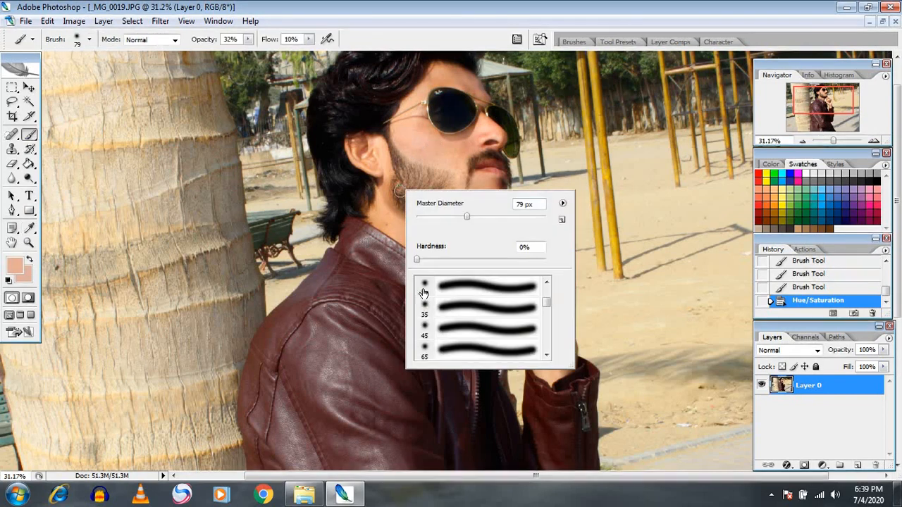
{"action": "left_click", "coordinate": [427, 337]}
{"action": "left_click", "coordinate": [468, 218]}
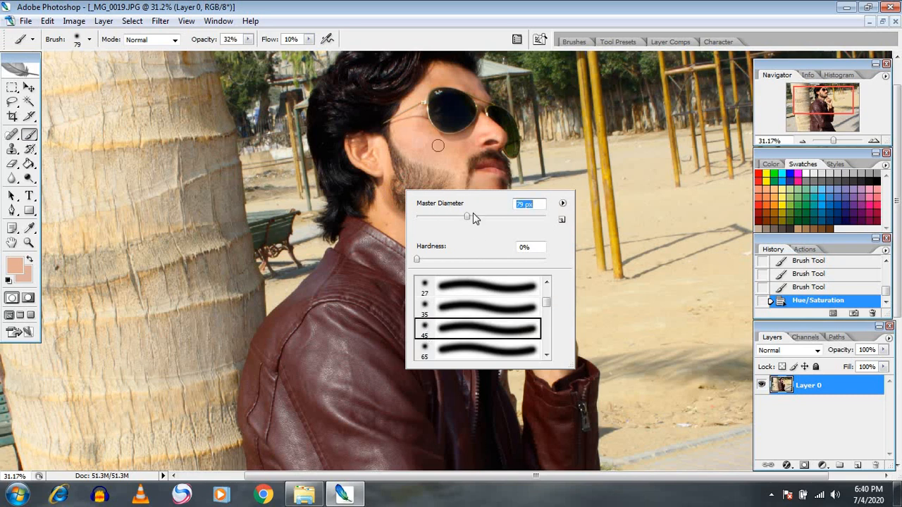
Step: Paint soft strokes of the sampled skin tone over the man's cheek and forehead to even out the skin
{"action": "left_click", "coordinate": [428, 146]}
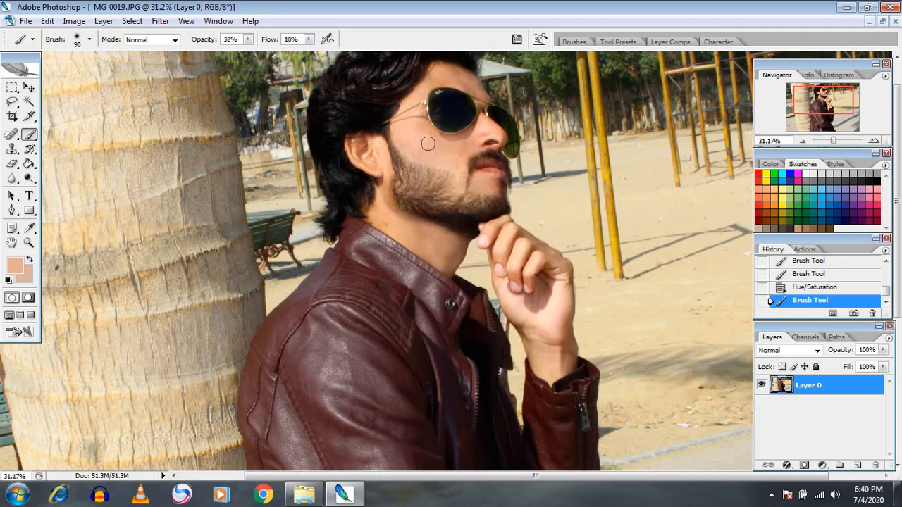
{"action": "scroll", "coordinate": [426, 143], "scroll_direction": "up", "scroll_amount": 4}
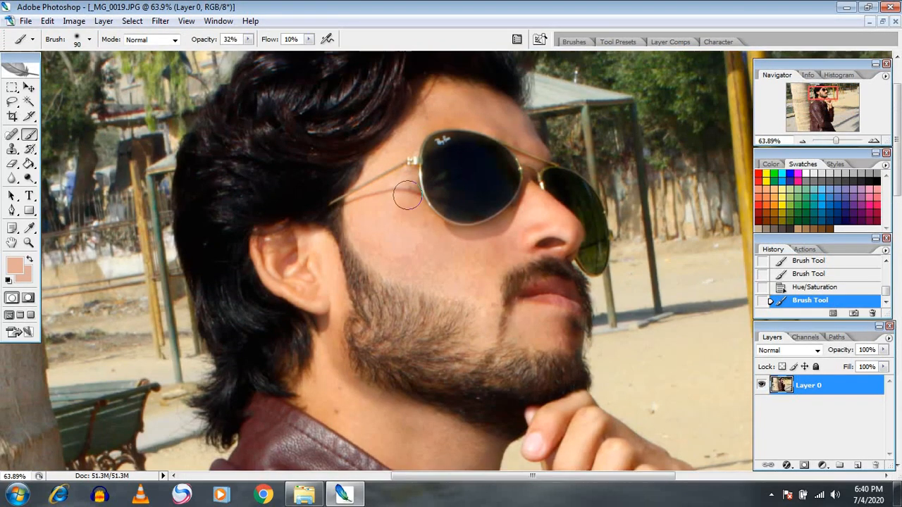
{"action": "left_click", "coordinate": [409, 239]}
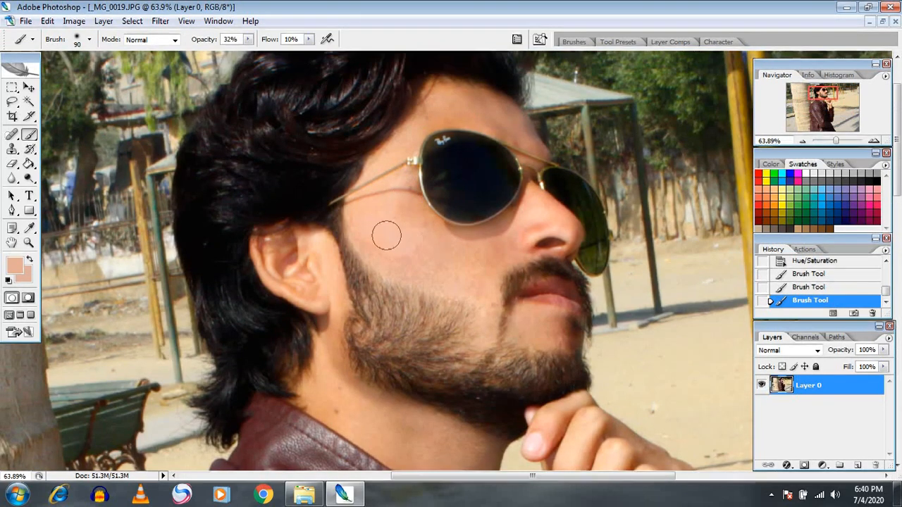
{"action": "left_click", "coordinate": [413, 261]}
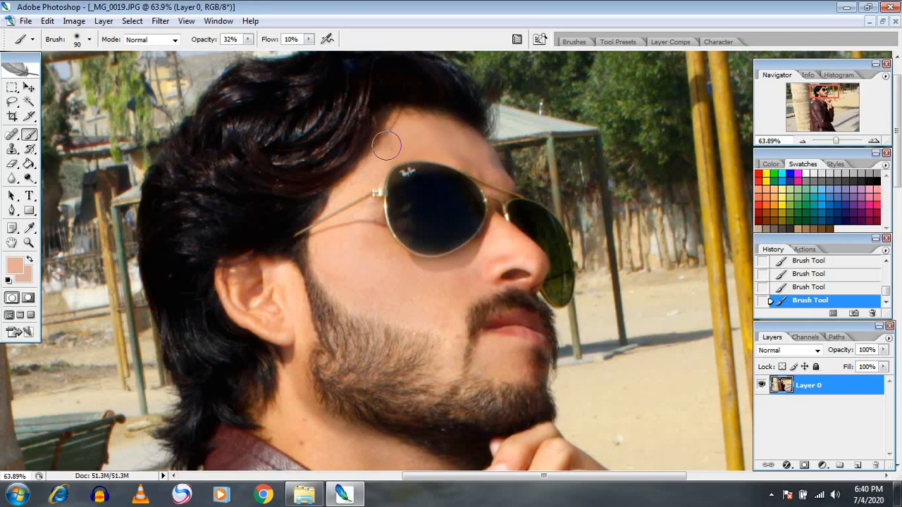
Step: Continue smoothing the skin with the 90 px brush across the nose, lower face and neck
{"action": "mouse_move", "coordinate": [374, 222]}
{"action": "left_mouse_down"}
{"action": "mouse_move", "coordinate": [399, 268]}
{"action": "mouse_move", "coordinate": [415, 252]}
{"action": "mouse_move", "coordinate": [508, 251]}
{"action": "mouse_move", "coordinate": [478, 257]}
{"action": "mouse_move", "coordinate": [490, 283]}
{"action": "mouse_move", "coordinate": [508, 242]}
{"action": "mouse_move", "coordinate": [539, 276]}
{"action": "left_mouse_up"}
{"action": "left_click_drag", "start_coordinate": [434, 330], "coordinate": [389, 249]}
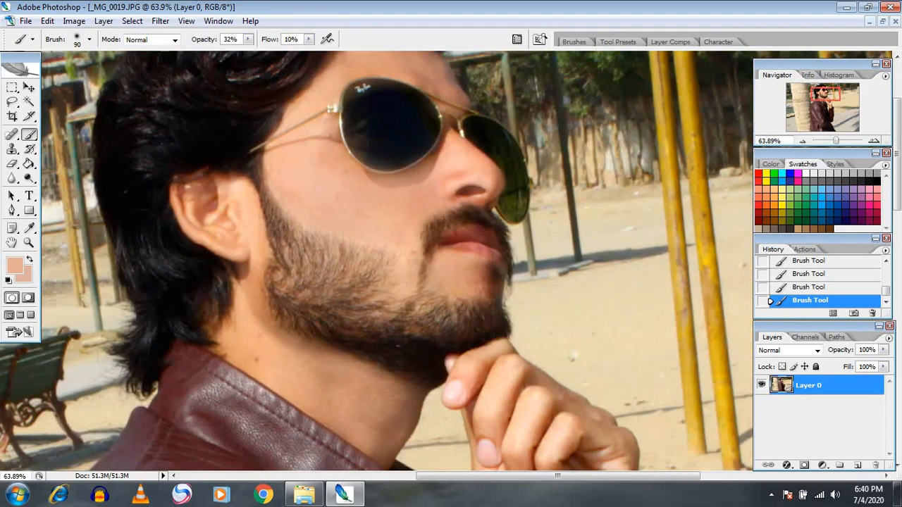
{"action": "left_click_drag", "start_coordinate": [429, 299], "coordinate": [421, 214]}
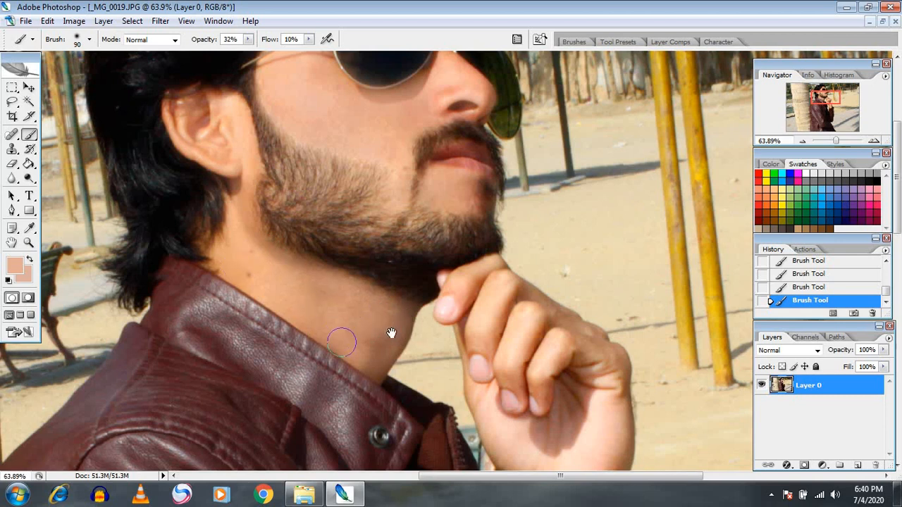
{"action": "left_click_drag", "start_coordinate": [390, 341], "coordinate": [366, 243]}
{"action": "scroll", "coordinate": [366, 243], "scroll_direction": "down", "scroll_amount": 4}
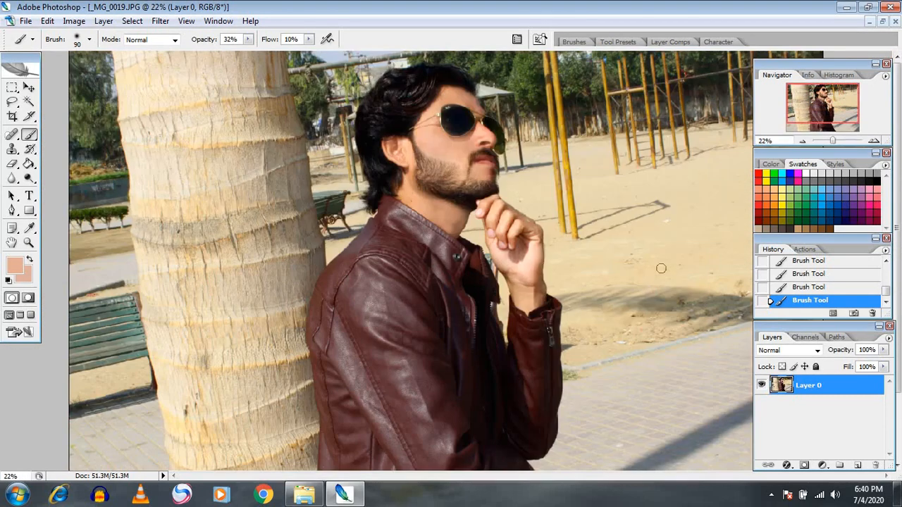
Step: Enlarge the soft brush to 161 px and smooth the skin on the man's neck
{"action": "scroll", "coordinate": [658, 232], "scroll_direction": "up", "scroll_amount": 3}
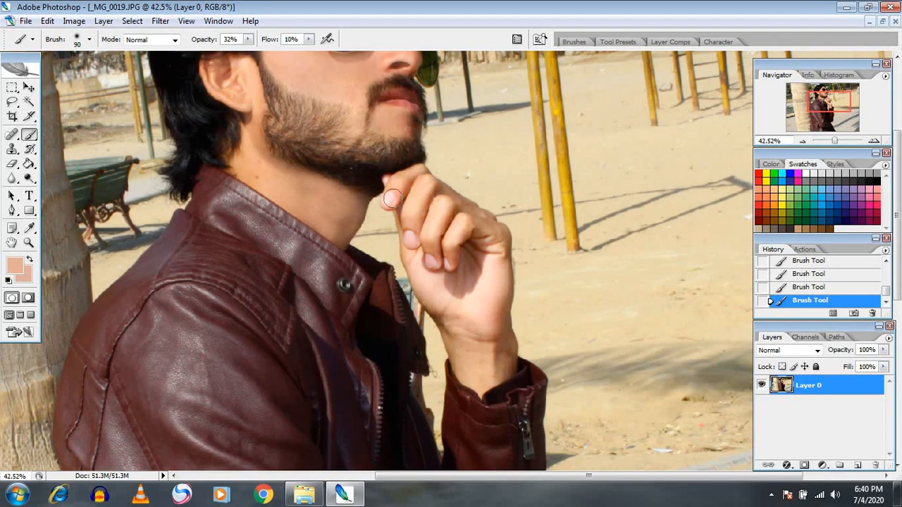
{"action": "right_click", "coordinate": [423, 230]}
{"action": "left_click", "coordinate": [547, 238]}
{"action": "type", "text": "161"}
{"action": "key", "text": "Return"}
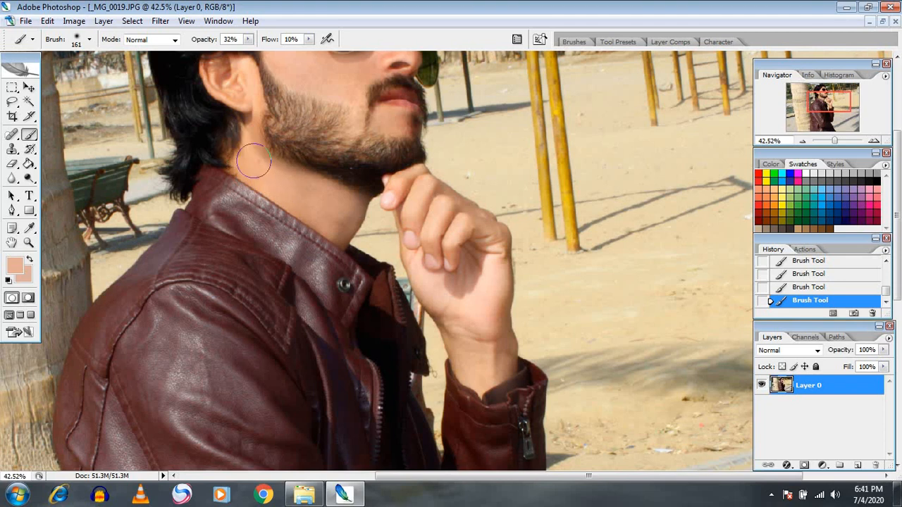
Step: Smooth the cheek and forehead around the sunglasses with the 161 px skin-tone brush
{"action": "scroll", "coordinate": [296, 192], "scroll_direction": "up", "scroll_amount": 5}
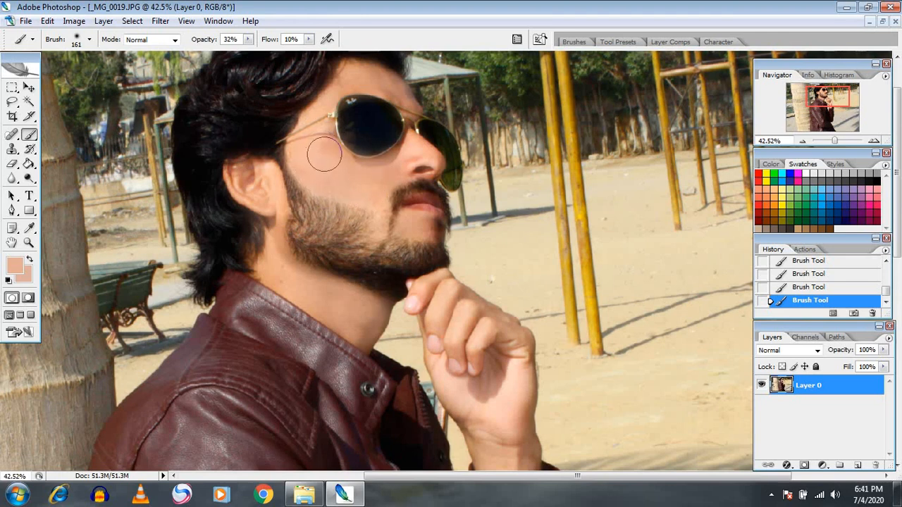
{"action": "left_click_drag", "start_coordinate": [332, 229], "coordinate": [314, 289]}
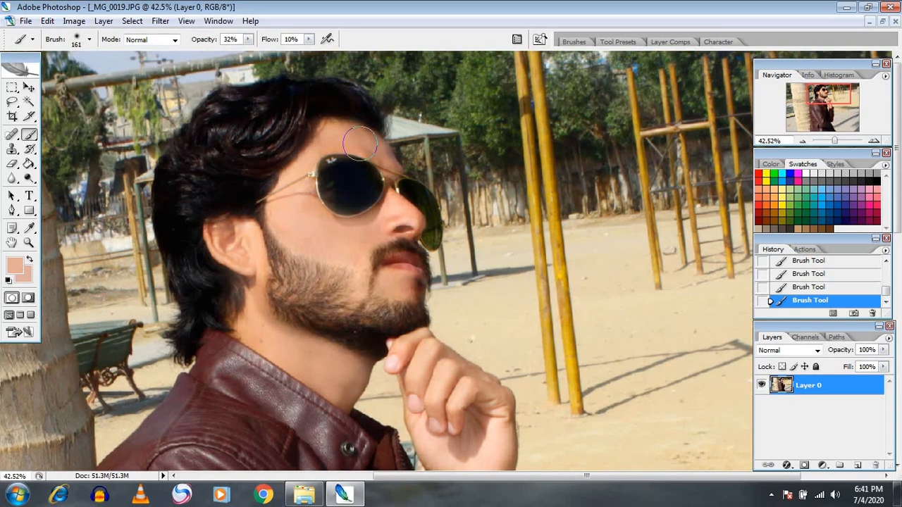
{"action": "scroll", "coordinate": [304, 138], "scroll_direction": "down", "scroll_amount": 4}
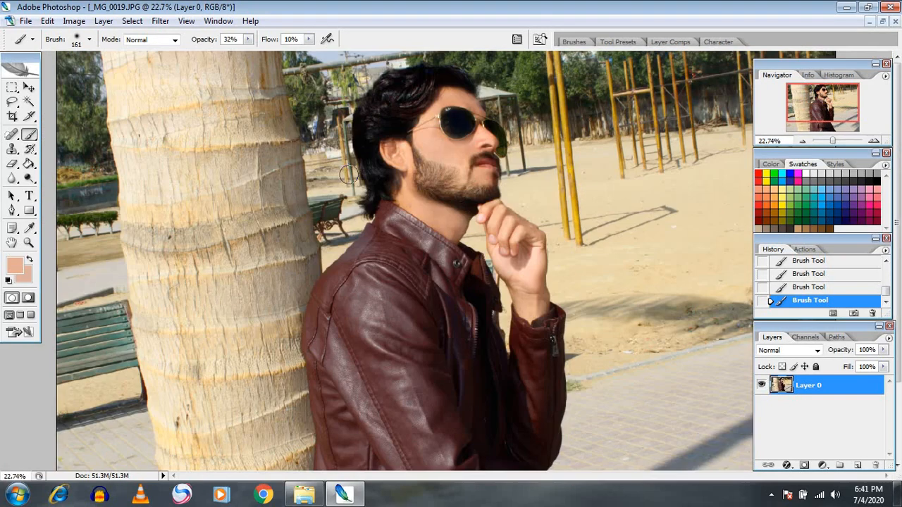
Step: Choose black as the foreground colour and reduce the soft brush to 67 px for the beard
{"action": "scroll", "coordinate": [451, 211], "scroll_direction": "up", "scroll_amount": 4}
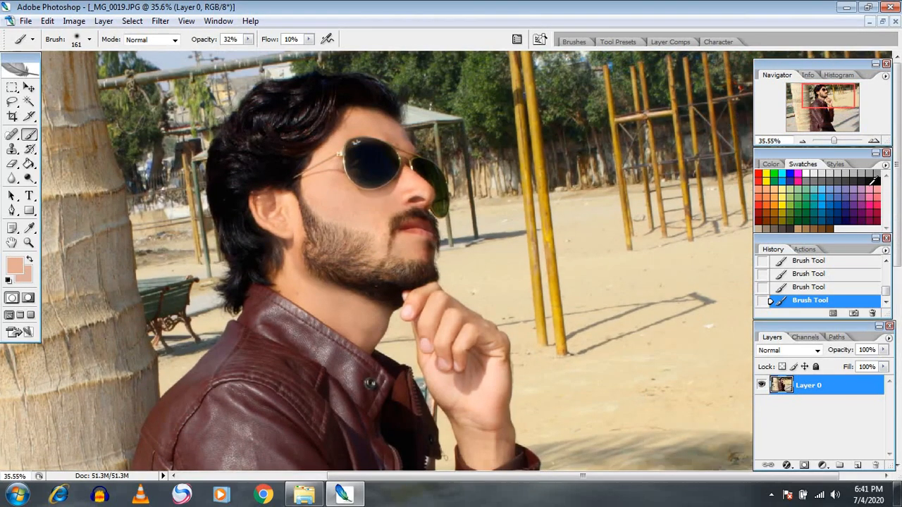
{"action": "left_click", "coordinate": [877, 182]}
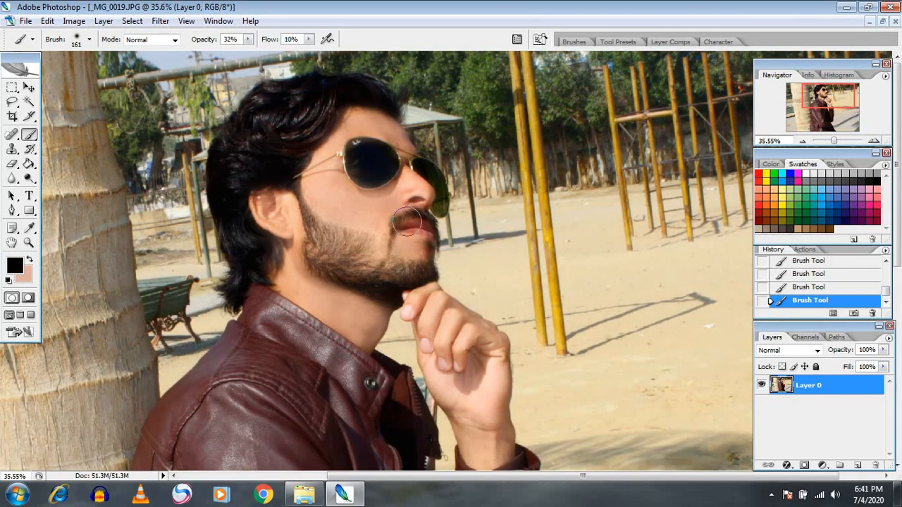
{"action": "right_click", "coordinate": [407, 215]}
{"action": "left_click", "coordinate": [446, 358]}
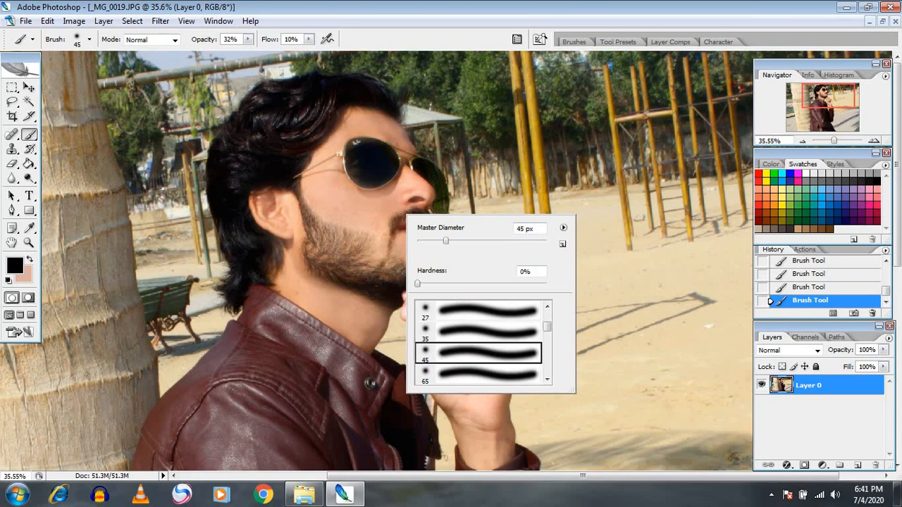
{"action": "left_click", "coordinate": [464, 243]}
{"action": "key", "text": "Return"}
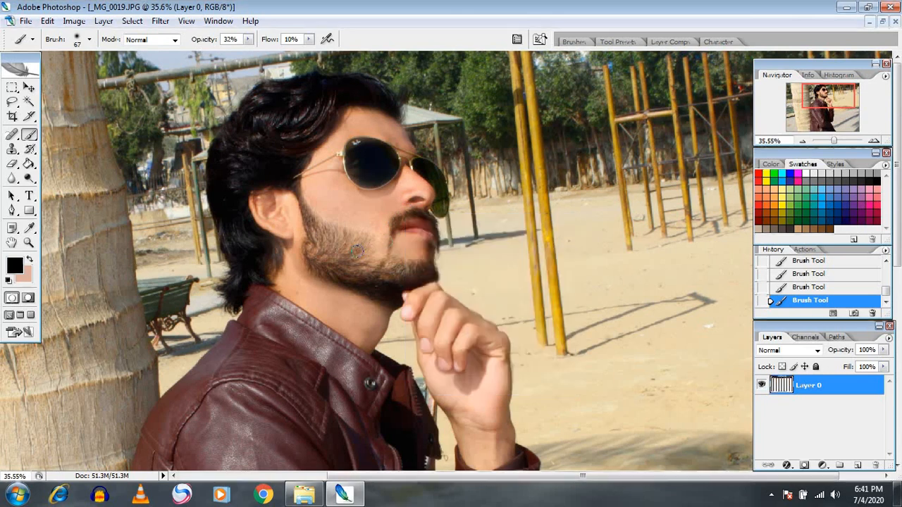
Step: Darken the man's moustache and beard with faint black brush strokes, and review the whole photo
{"action": "scroll", "coordinate": [380, 240], "scroll_direction": "up", "scroll_amount": 2}
{"action": "left_click_drag", "start_coordinate": [413, 220], "coordinate": [393, 262]}
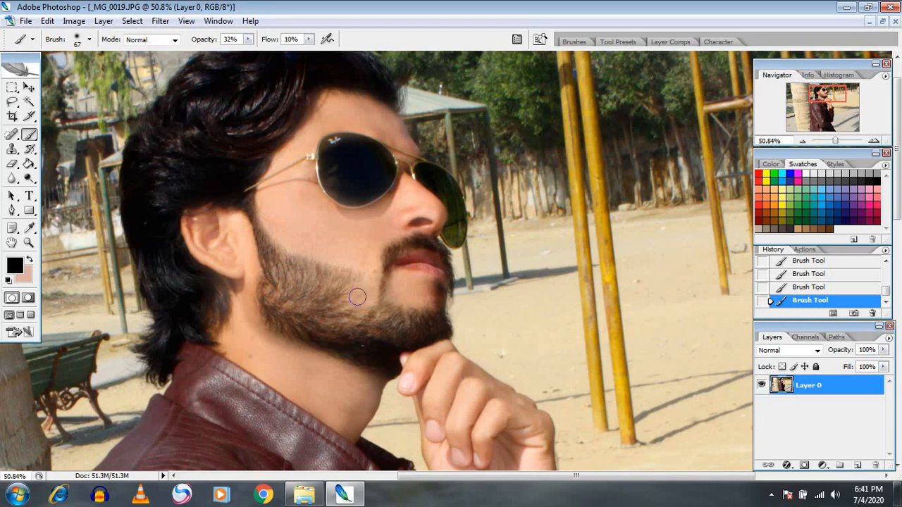
{"action": "scroll", "coordinate": [353, 79], "scroll_direction": "down", "scroll_amount": 11}
{"action": "scroll", "coordinate": [480, 166], "scroll_direction": "down", "scroll_amount": 1}
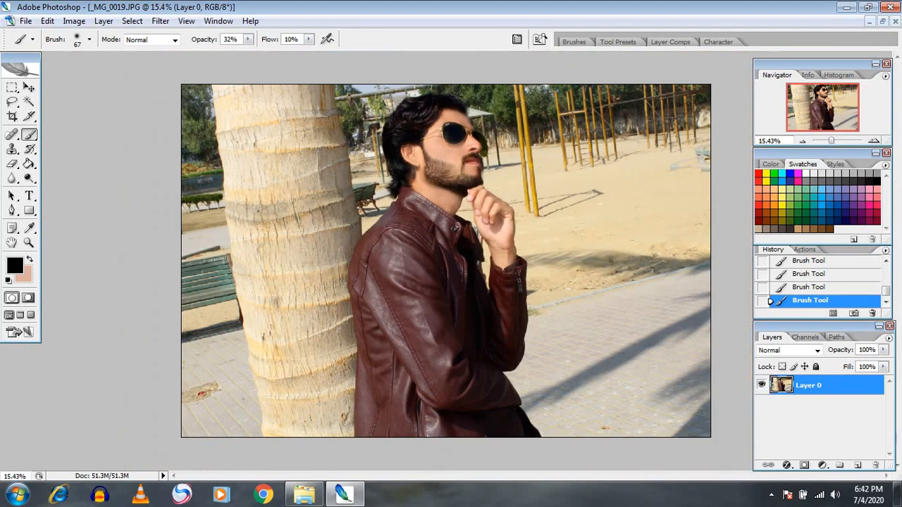
{"action": "scroll", "coordinate": [465, 197], "scroll_direction": "up", "scroll_amount": 2}
{"action": "scroll", "coordinate": [465, 198], "scroll_direction": "down", "scroll_amount": 3}
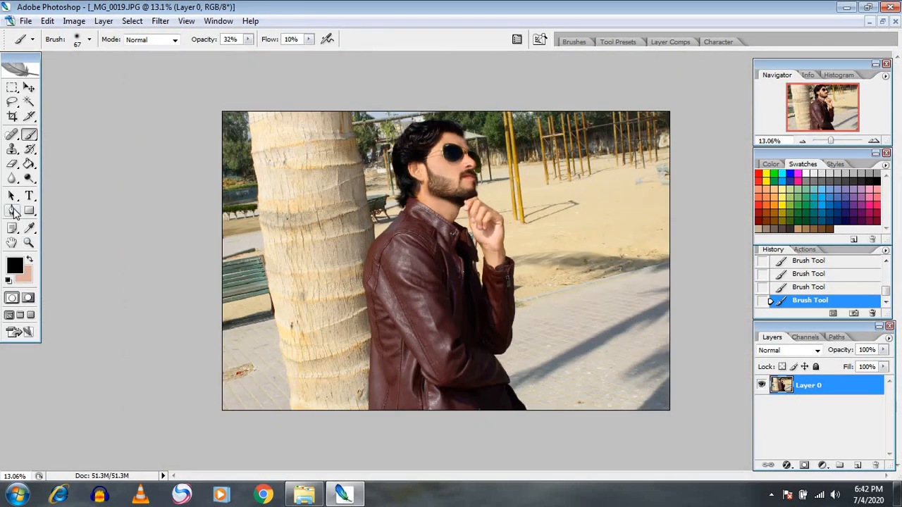
Step: Tint the man's lips with a pinkish-red swatch colour using a soft 45 px brush
{"action": "scroll", "coordinate": [360, 201], "scroll_direction": "up", "scroll_amount": 10}
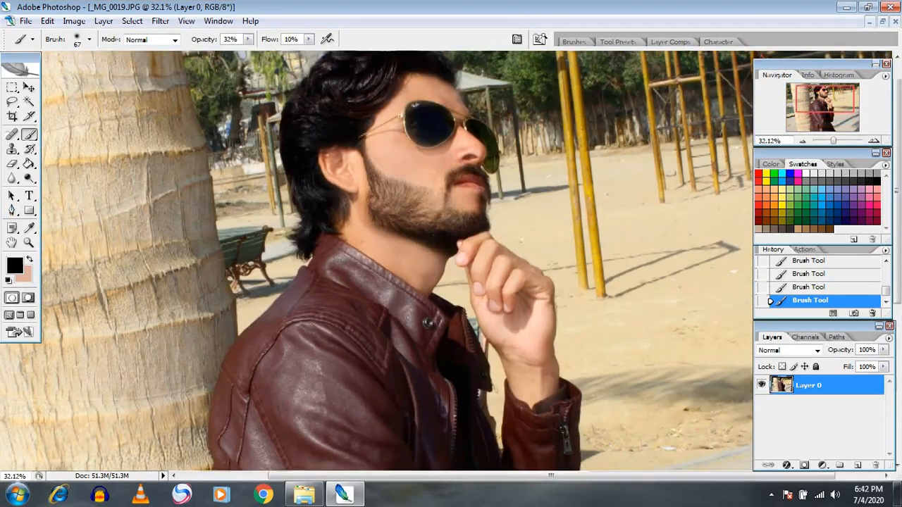
{"action": "scroll", "coordinate": [473, 181], "scroll_direction": "up", "scroll_amount": 5}
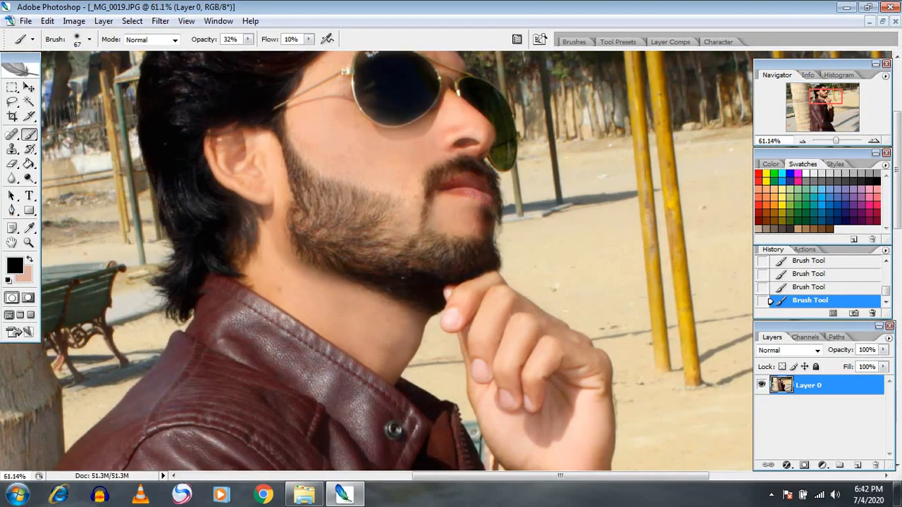
{"action": "scroll", "coordinate": [474, 187], "scroll_direction": "up", "scroll_amount": 2}
{"action": "left_click", "coordinate": [878, 205]}
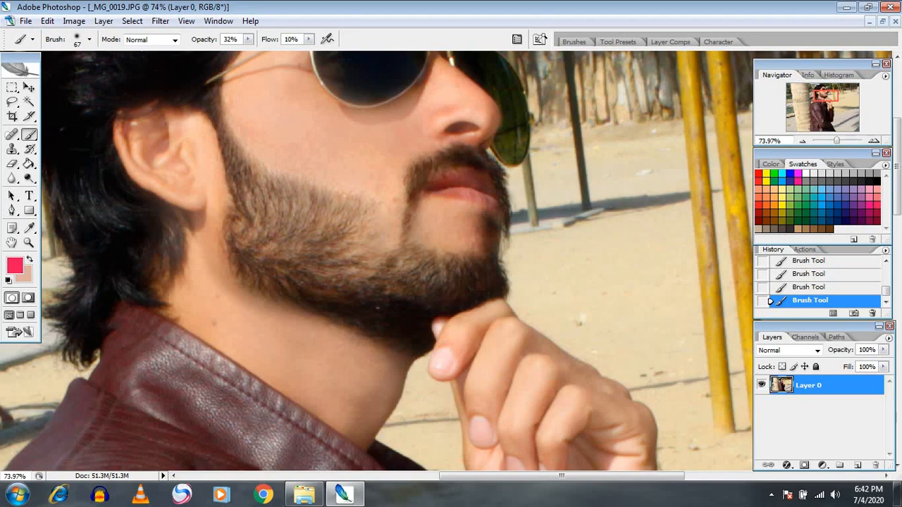
{"action": "right_click", "coordinate": [468, 189]}
{"action": "left_click", "coordinate": [498, 332]}
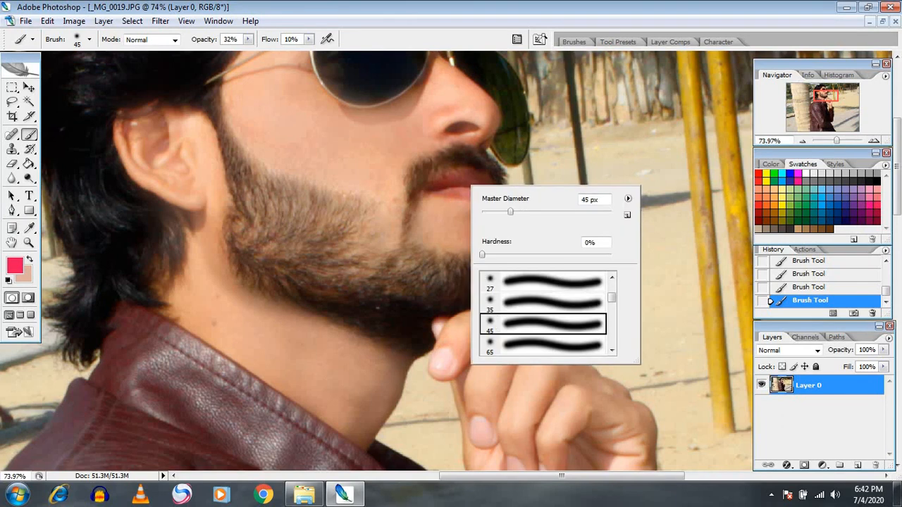
{"action": "left_click", "coordinate": [443, 193]}
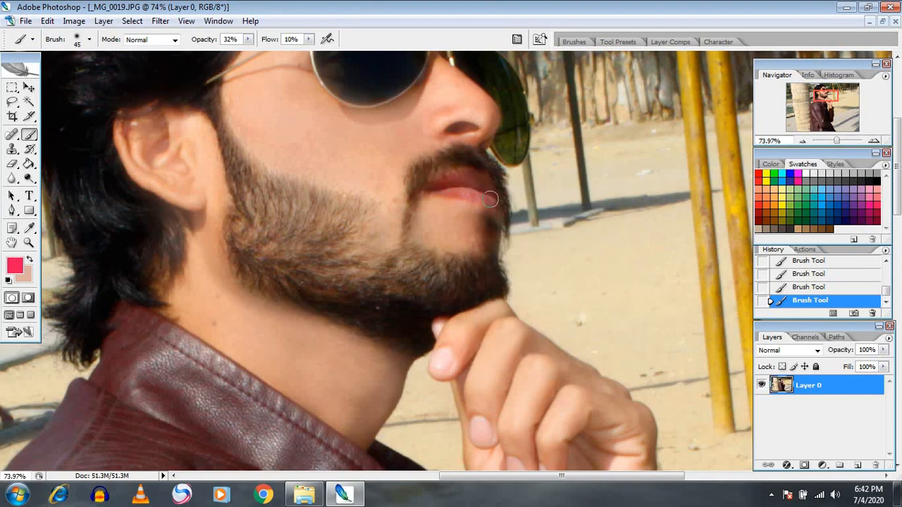
{"action": "scroll", "coordinate": [464, 192], "scroll_direction": "down", "scroll_amount": 2}
Step: Start a Pen path on the jacket's lower back edge beside the tree trunk, placing the first two anchor points
{"action": "key", "text": "p"}
{"action": "scroll", "coordinate": [246, 265], "scroll_direction": "down", "scroll_amount": 2}
{"action": "scroll", "coordinate": [246, 265], "scroll_direction": "down", "scroll_amount": 3}
{"action": "scroll", "coordinate": [342, 278], "scroll_direction": "up", "scroll_amount": 4}
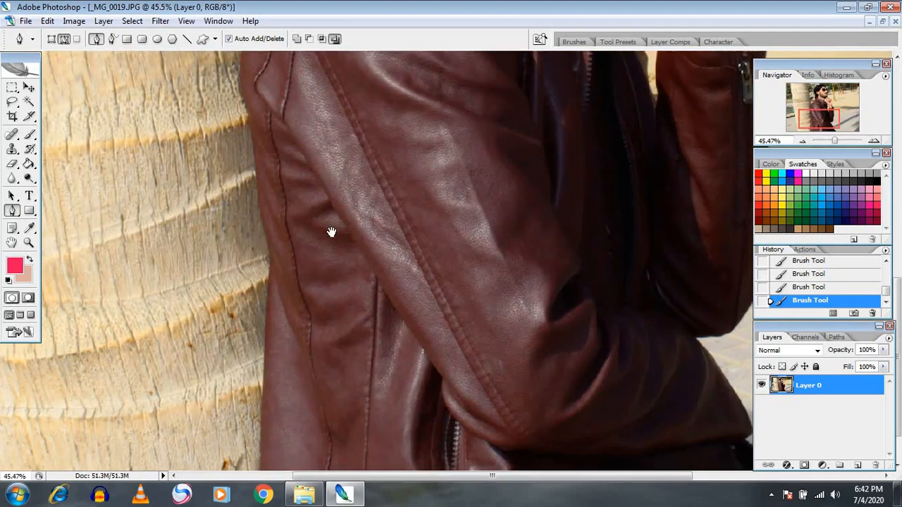
{"action": "scroll", "coordinate": [331, 303], "scroll_direction": "up", "scroll_amount": 5}
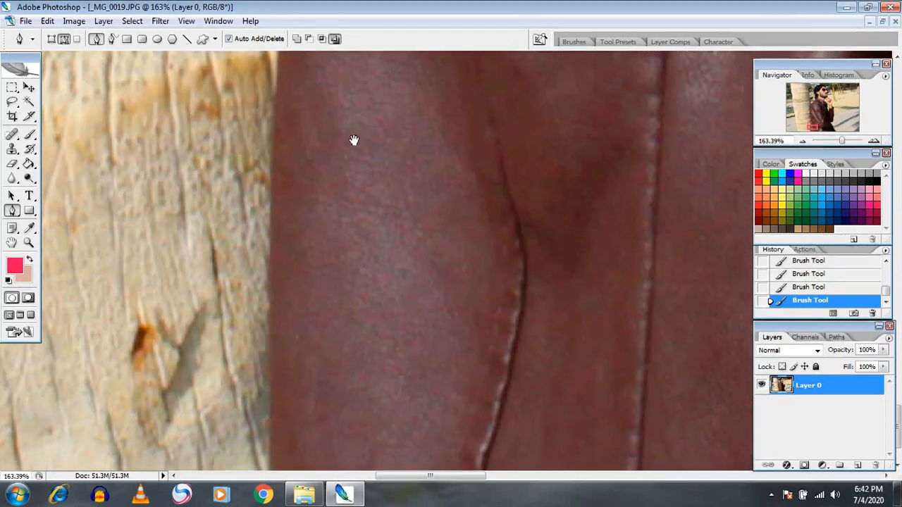
{"action": "left_click_drag", "start_coordinate": [354, 141], "coordinate": [343, 84]}
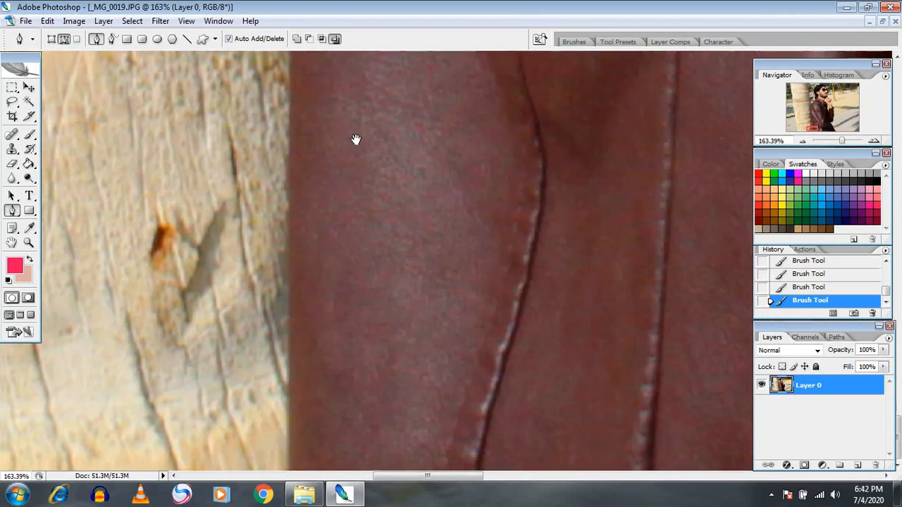
{"action": "left_click", "coordinate": [294, 469]}
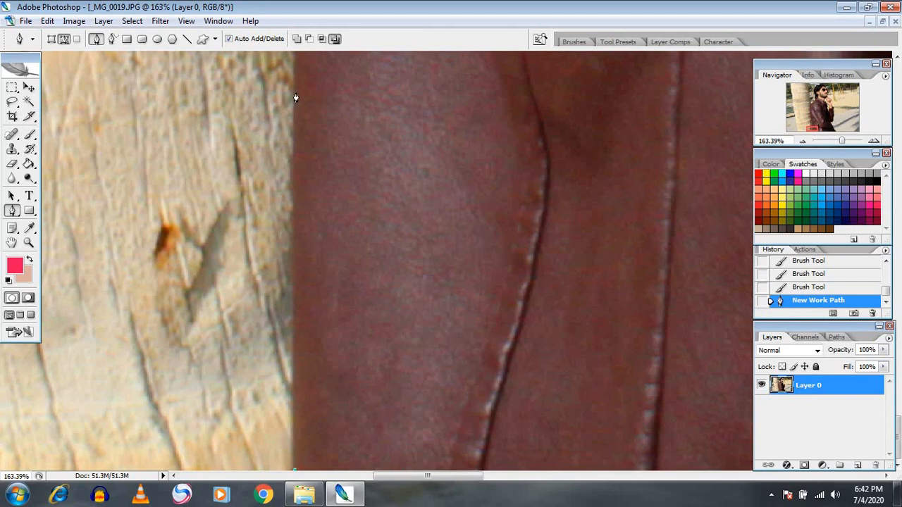
{"action": "left_click", "coordinate": [295, 95]}
Step: Continue the Pen path up the jacket's back edge, placing anchor points where the leather meets the tree trunk
{"action": "scroll", "coordinate": [306, 267], "scroll_direction": "up", "scroll_amount": 5}
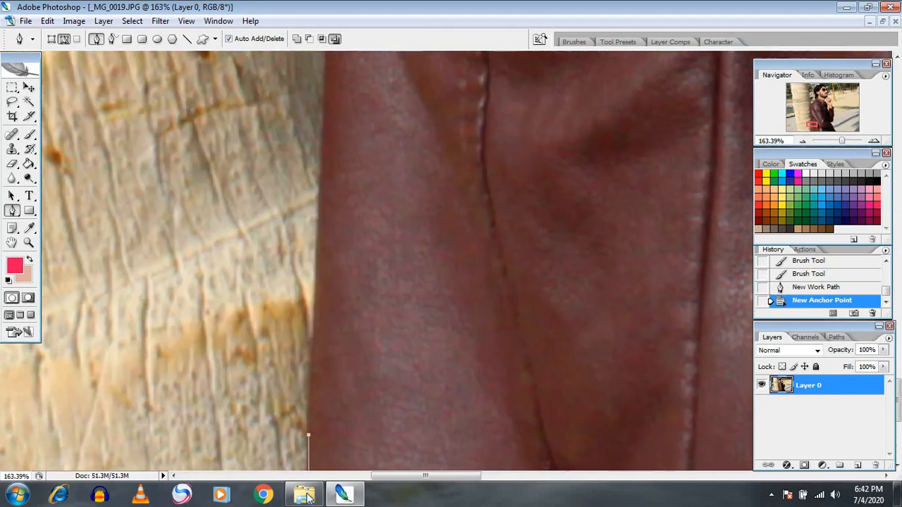
{"action": "left_click", "coordinate": [318, 244]}
{"action": "left_click", "coordinate": [326, 66]}
{"action": "scroll", "coordinate": [294, 354], "scroll_direction": "up", "scroll_amount": 5}
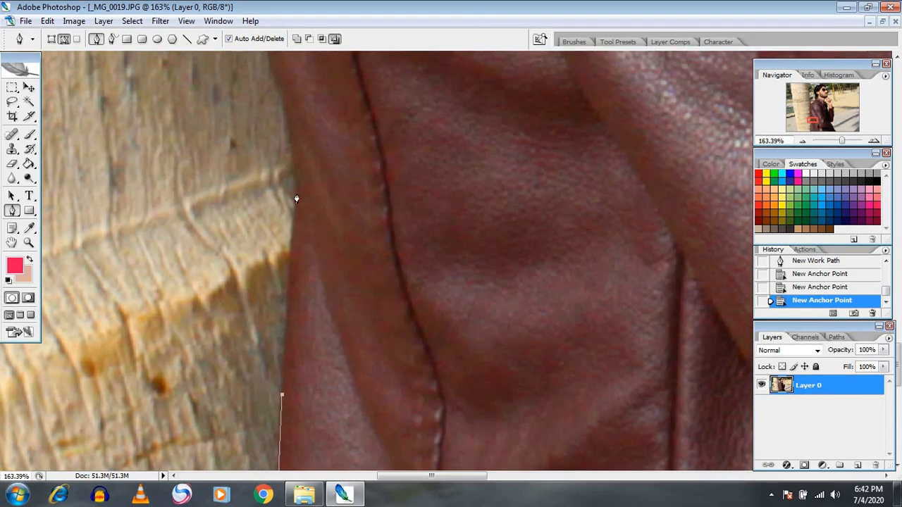
{"action": "left_click", "coordinate": [279, 70]}
{"action": "scroll", "coordinate": [292, 101], "scroll_direction": "up", "scroll_amount": 5}
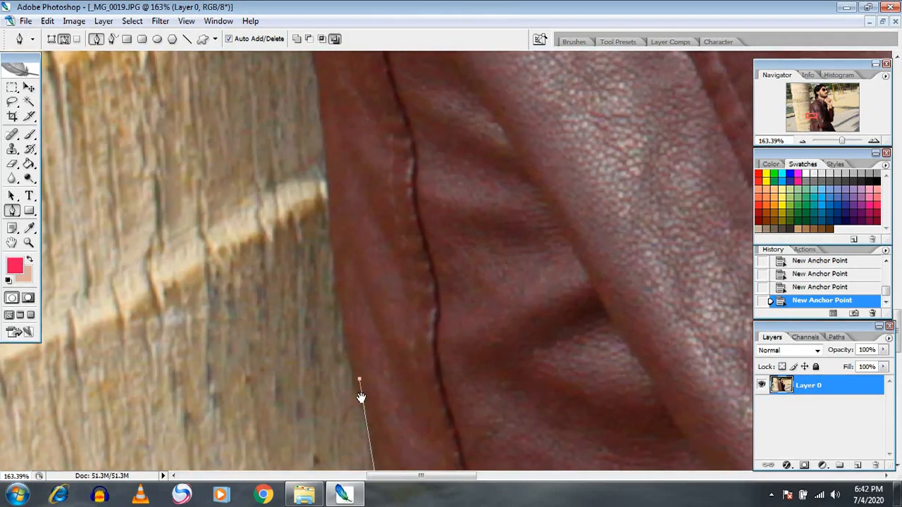
{"action": "left_click", "coordinate": [325, 146]}
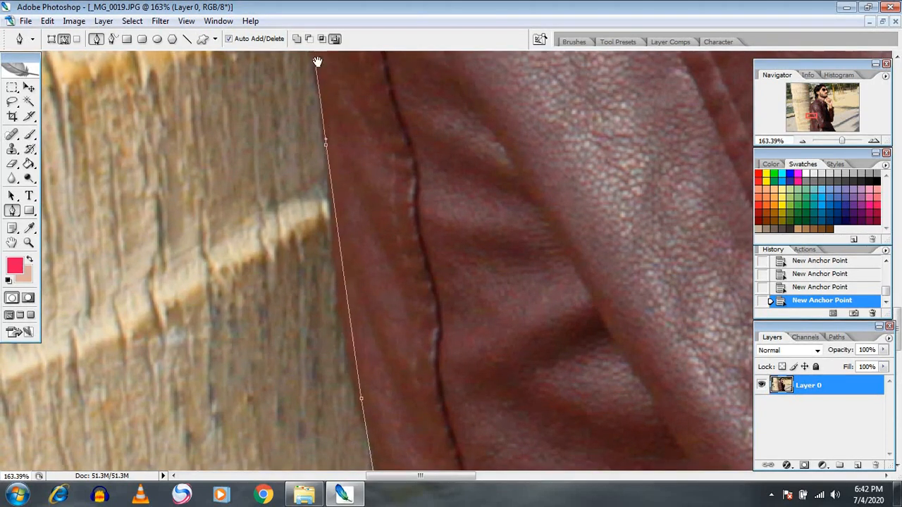
{"action": "scroll", "coordinate": [317, 62], "scroll_direction": "up", "scroll_amount": 5}
{"action": "left_click", "coordinate": [295, 295]}
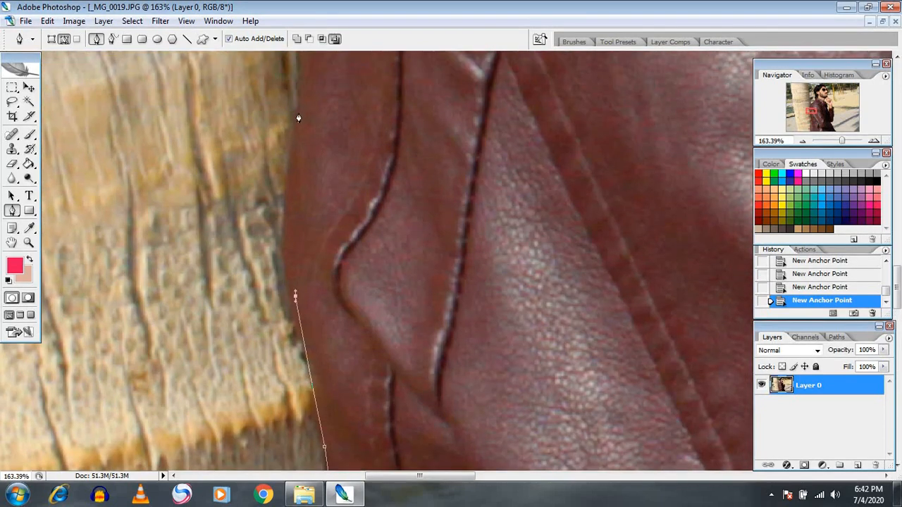
Step: Extend the path around the jacket's upper back, past the seam corner against the tree trunk
{"action": "left_click", "coordinate": [299, 105]}
{"action": "key", "text": "space"}
{"action": "left_click_drag", "start_coordinate": [299, 106], "coordinate": [243, 366]}
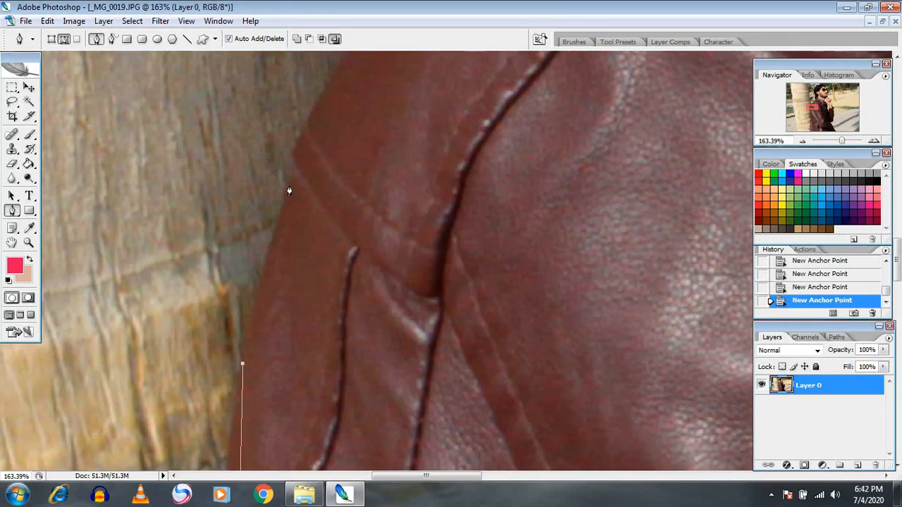
{"action": "left_click", "coordinate": [296, 168]}
{"action": "left_click", "coordinate": [343, 64]}
Step: Trace the slope of the man's shoulder from the tree trunk up towards the collar with anchor points
{"action": "key", "text": "space"}
{"action": "left_click_drag", "start_coordinate": [343, 64], "coordinate": [83, 418]}
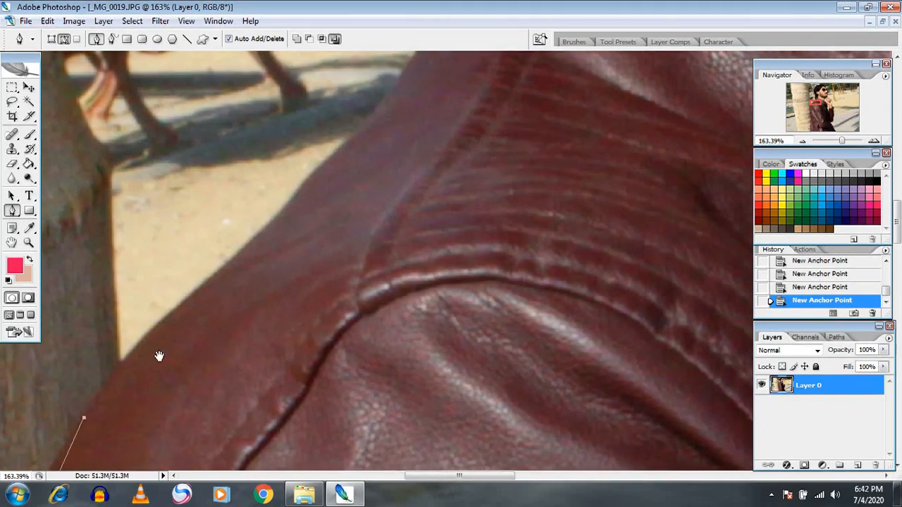
{"action": "left_click", "coordinate": [175, 309]}
{"action": "left_click", "coordinate": [246, 244]}
{"action": "left_click", "coordinate": [329, 161]}
{"action": "left_click", "coordinate": [398, 81]}
Step: Carry the path over the shoulder seam at the collar and up the hair at the nape, using curved points
{"action": "key", "text": "space"}
{"action": "left_click_drag", "start_coordinate": [411, 84], "coordinate": [125, 363]}
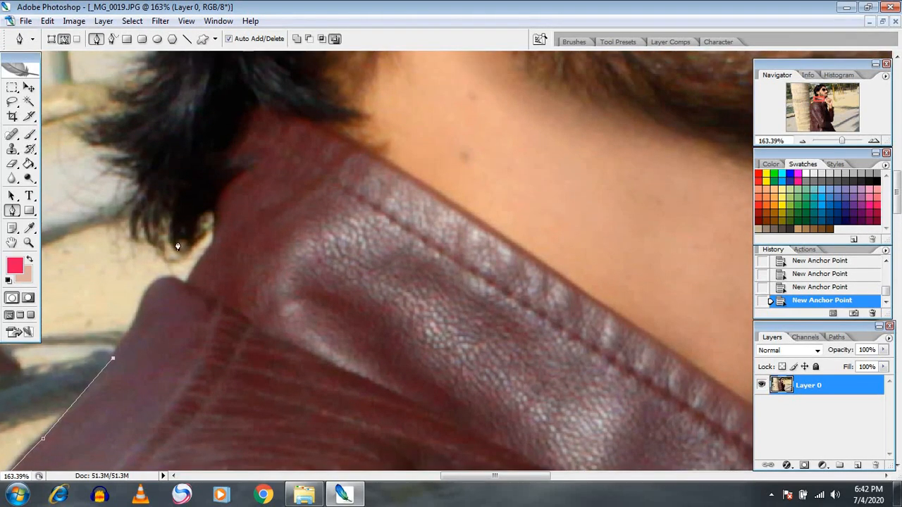
{"action": "left_click_drag", "start_coordinate": [154, 285], "coordinate": [173, 280]}
{"action": "left_click", "coordinate": [183, 193]}
{"action": "key", "text": "space"}
{"action": "left_click_drag", "start_coordinate": [202, 145], "coordinate": [275, 280]}
{"action": "left_click_drag", "start_coordinate": [259, 241], "coordinate": [254, 220]}
{"action": "left_click_drag", "start_coordinate": [230, 159], "coordinate": [225, 152]}
Step: Trace the back of the man's hair from behind the ear up towards the crown
{"action": "key", "text": "space"}
{"action": "left_click_drag", "start_coordinate": [200, 70], "coordinate": [209, 210]}
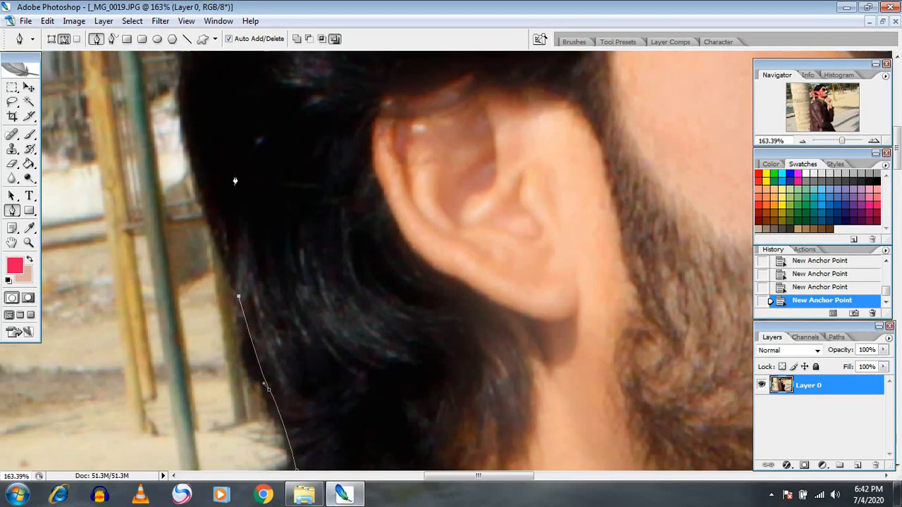
{"action": "left_click", "coordinate": [198, 190]}
{"action": "left_click", "coordinate": [180, 74]}
{"action": "scroll", "coordinate": [162, 366], "scroll_direction": "up", "scroll_amount": 5}
{"action": "left_click", "coordinate": [161, 302]}
{"action": "left_click", "coordinate": [225, 158]}
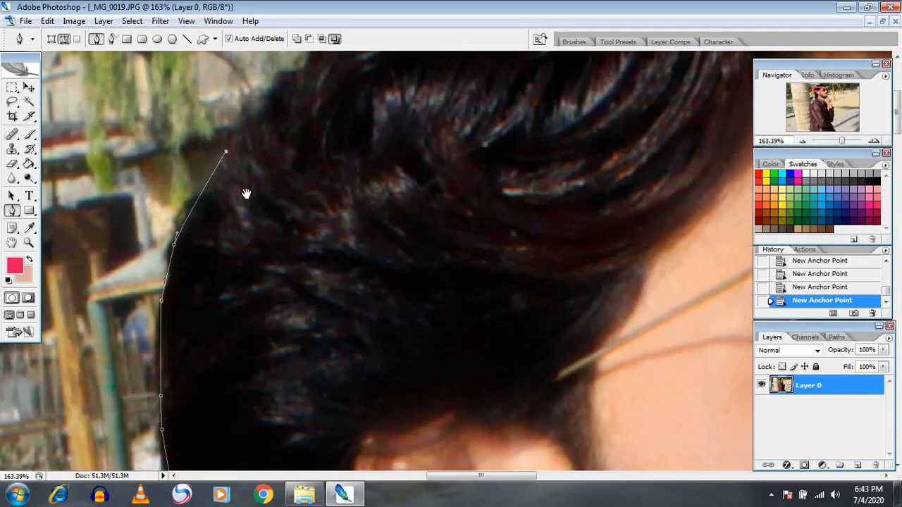
Step: Extend the path over the crown along the upper edge of the hair
{"action": "left_click_drag", "start_coordinate": [282, 153], "coordinate": [105, 292]}
{"action": "left_click", "coordinate": [120, 211]}
{"action": "left_click_drag", "start_coordinate": [284, 91], "coordinate": [144, 195]}
{"action": "left_click", "coordinate": [153, 180]}
{"action": "left_click", "coordinate": [250, 159]}
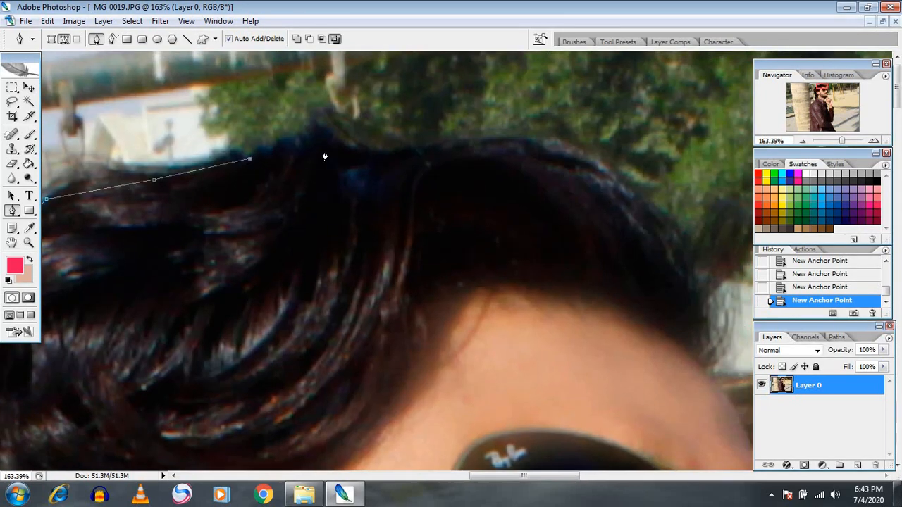
Step: Outline the front tuft of hair and bring the path down to the hairline above the forehead
{"action": "left_click", "coordinate": [332, 150]}
{"action": "left_click", "coordinate": [523, 147]}
{"action": "left_click", "coordinate": [644, 202]}
{"action": "left_click_drag", "start_coordinate": [672, 233], "coordinate": [474, 124]}
{"action": "left_click", "coordinate": [495, 146]}
{"action": "left_click_drag", "start_coordinate": [504, 212], "coordinate": [504, 227]}
Step: Trace the forehead down to the sunglasses and follow the rim of the far lens around to the moustache
{"action": "left_click_drag", "start_coordinate": [557, 338], "coordinate": [430, 161]}
{"action": "left_click", "coordinate": [429, 166]}
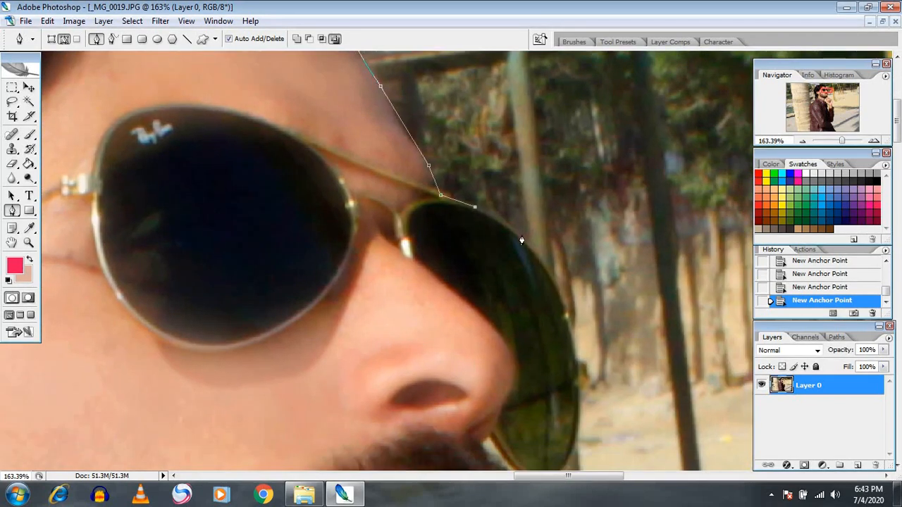
{"action": "left_click_drag", "start_coordinate": [522, 245], "coordinate": [370, 132]}
{"action": "left_click", "coordinate": [372, 132]}
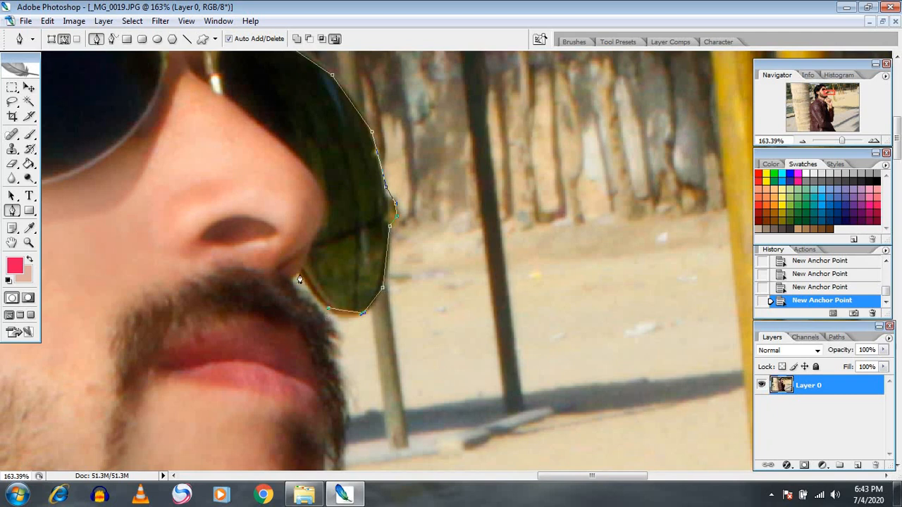
Step: Trace the front of the moustache, mouth and chin beard down to the raised hand
{"action": "left_click", "coordinate": [335, 334]}
{"action": "left_click", "coordinate": [337, 373]}
{"action": "left_click", "coordinate": [345, 394]}
{"action": "left_click_drag", "start_coordinate": [349, 421], "coordinate": [321, 156]}
{"action": "left_click", "coordinate": [313, 202]}
{"action": "left_click_drag", "start_coordinate": [299, 204], "coordinate": [295, 263]}
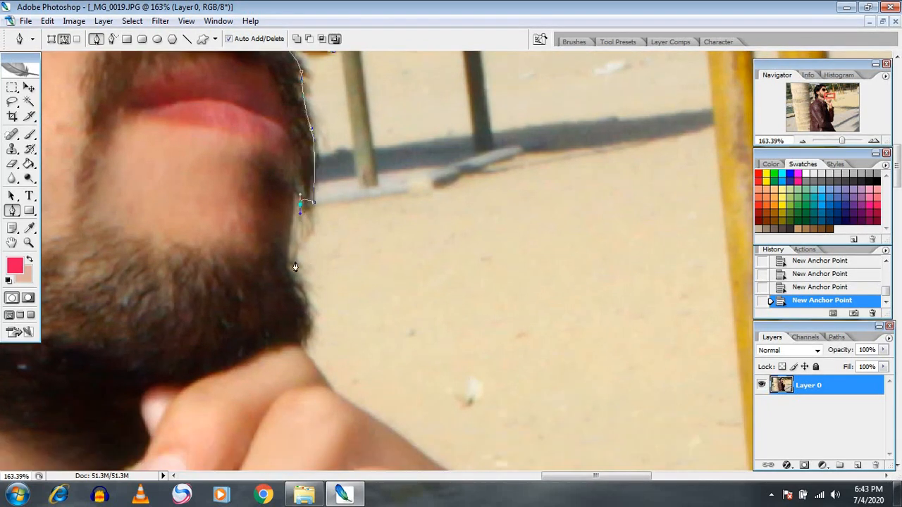
{"action": "left_click_drag", "start_coordinate": [303, 345], "coordinate": [301, 361]}
Step: Extend the path from the beard along the upper edge of the index finger and back of the hand
{"action": "left_click_drag", "start_coordinate": [339, 388], "coordinate": [295, 214]}
{"action": "left_click", "coordinate": [288, 220]}
{"action": "left_click", "coordinate": [353, 264]}
{"action": "left_click", "coordinate": [439, 318]}
{"action": "left_click", "coordinate": [468, 347]}
Step: Outline the knuckles and the outer side of the hand with closely spaced anchor points
{"action": "left_click_drag", "start_coordinate": [467, 346], "coordinate": [260, 82]}
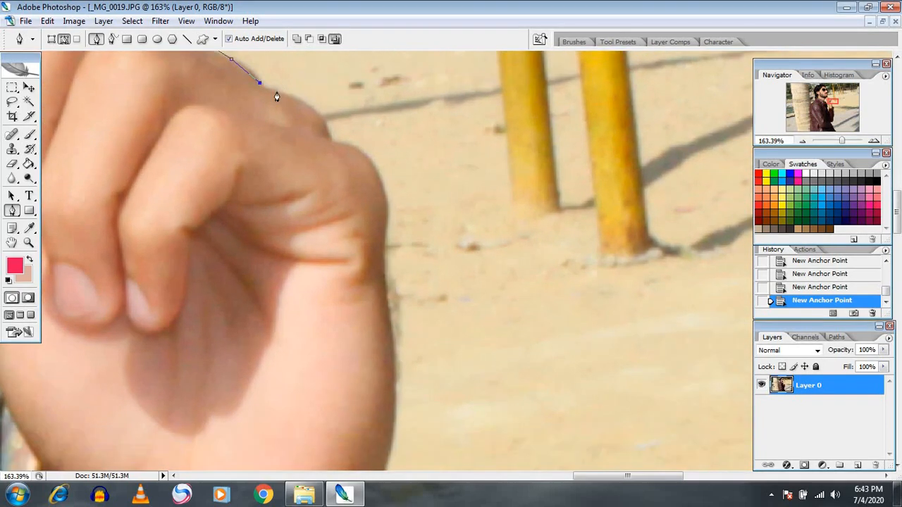
{"action": "left_click", "coordinate": [275, 91]}
{"action": "left_click", "coordinate": [316, 109]}
{"action": "left_click", "coordinate": [329, 127]}
{"action": "left_click", "coordinate": [358, 150]}
{"action": "left_click", "coordinate": [377, 172]}
{"action": "left_click", "coordinate": [386, 232]}
{"action": "left_click", "coordinate": [388, 314]}
{"action": "left_click", "coordinate": [395, 371]}
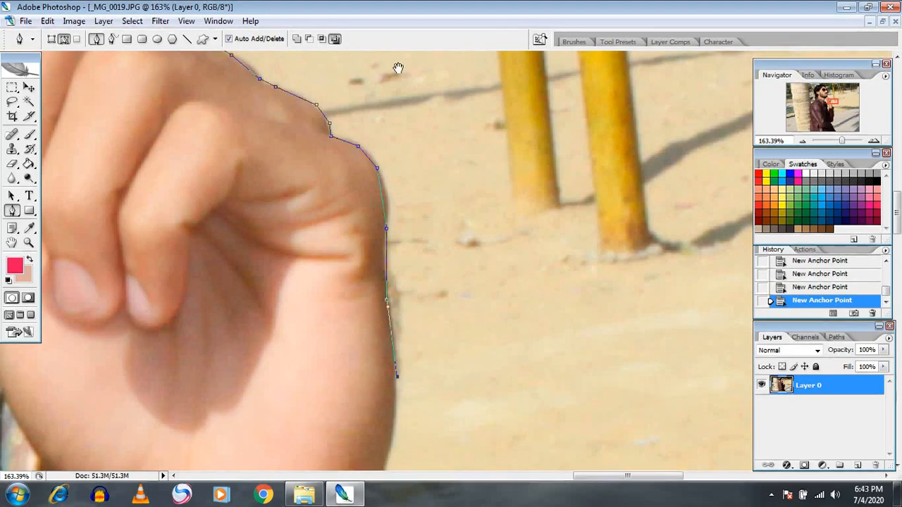
Step: Trace the heel of the hand and the start of the wrist
{"action": "scroll", "coordinate": [397, 113], "scroll_direction": "down", "scroll_amount": 5}
{"action": "left_click", "coordinate": [388, 118]}
{"action": "left_click", "coordinate": [380, 156]}
{"action": "left_click", "coordinate": [386, 210]}
{"action": "left_click", "coordinate": [393, 233]}
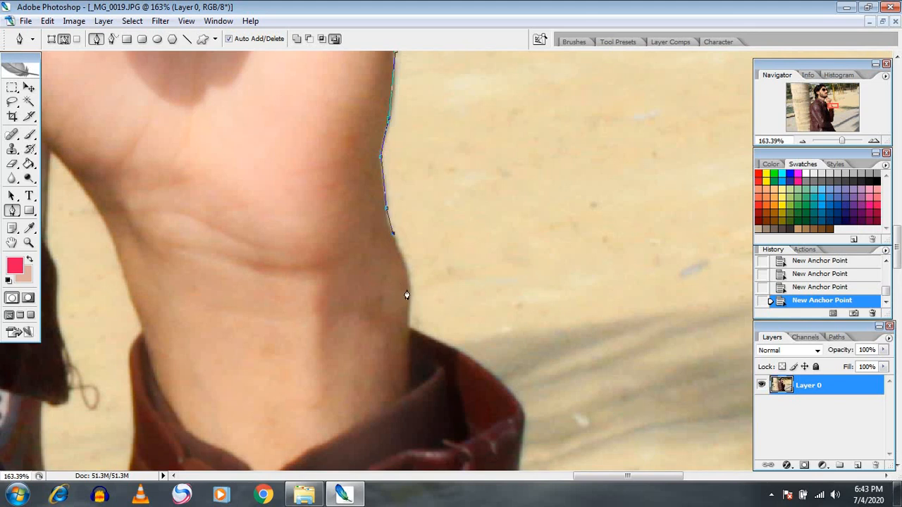
Step: Follow the wrist to the jacket cuff and outline the cuff's outer rim
{"action": "scroll", "coordinate": [399, 193], "scroll_direction": "down", "scroll_amount": 3}
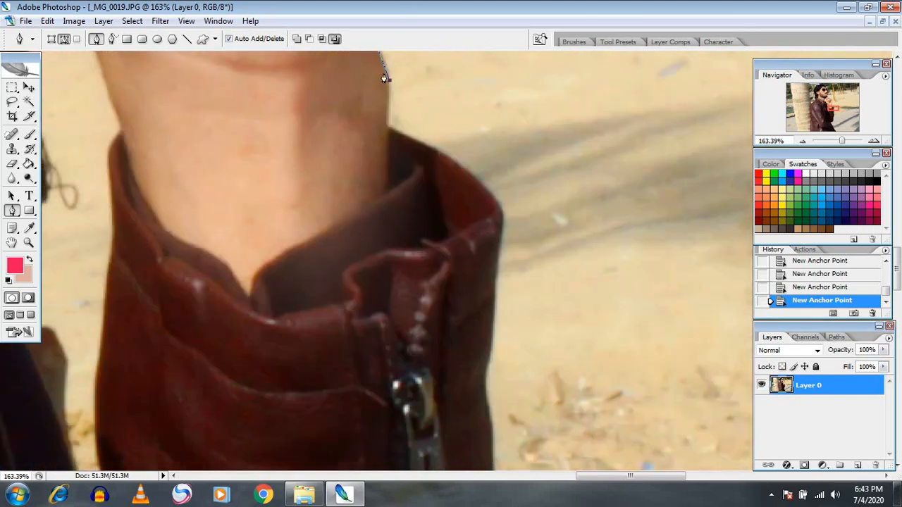
{"action": "left_click", "coordinate": [441, 153]}
{"action": "left_click", "coordinate": [494, 194]}
{"action": "left_click", "coordinate": [502, 216]}
{"action": "left_click", "coordinate": [499, 279]}
Step: Trace the outer edge of the jacket sleeve alongside the cuff zipper
{"action": "scroll", "coordinate": [495, 346], "scroll_direction": "down", "scroll_amount": 3}
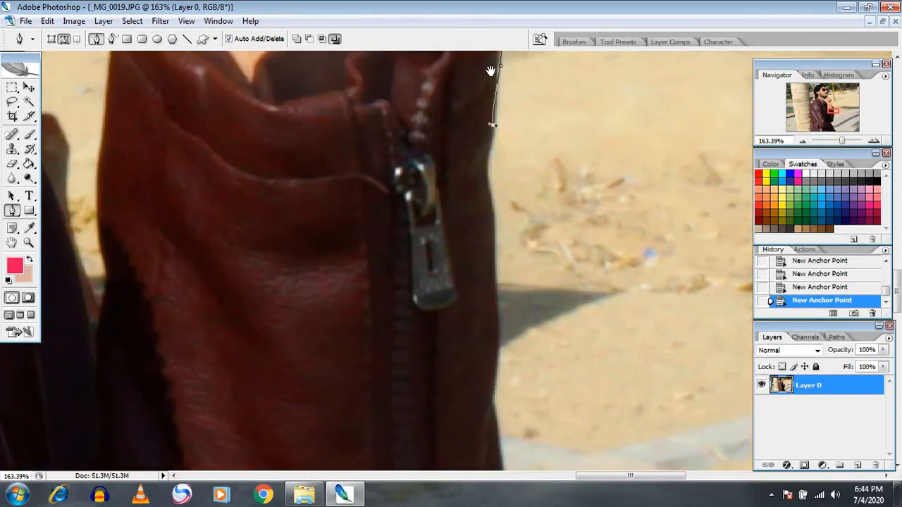
{"action": "left_click", "coordinate": [479, 151]}
{"action": "left_click", "coordinate": [493, 308]}
{"action": "left_click", "coordinate": [487, 374]}
{"action": "left_click", "coordinate": [496, 463]}
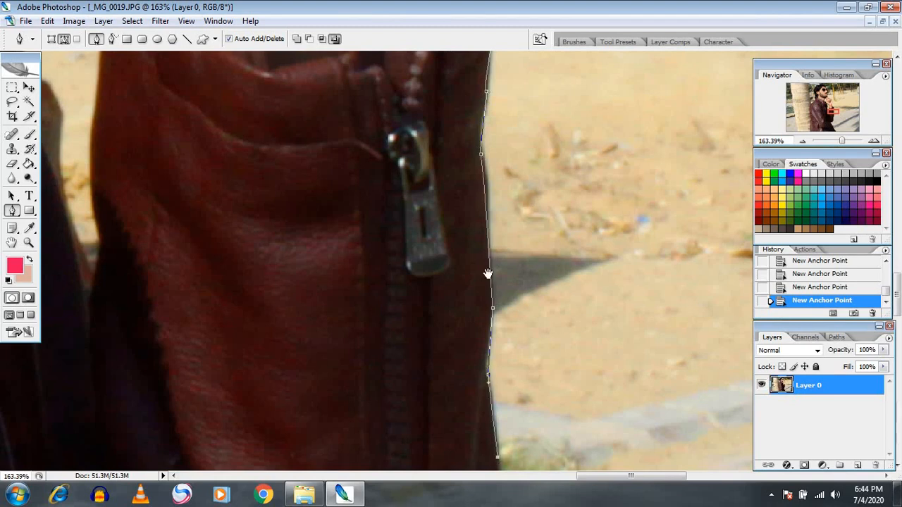
Step: Extend the path down the forearm sleeve below the zipper to the notch above the elbow
{"action": "scroll", "coordinate": [491, 384], "scroll_direction": "down", "scroll_amount": 5}
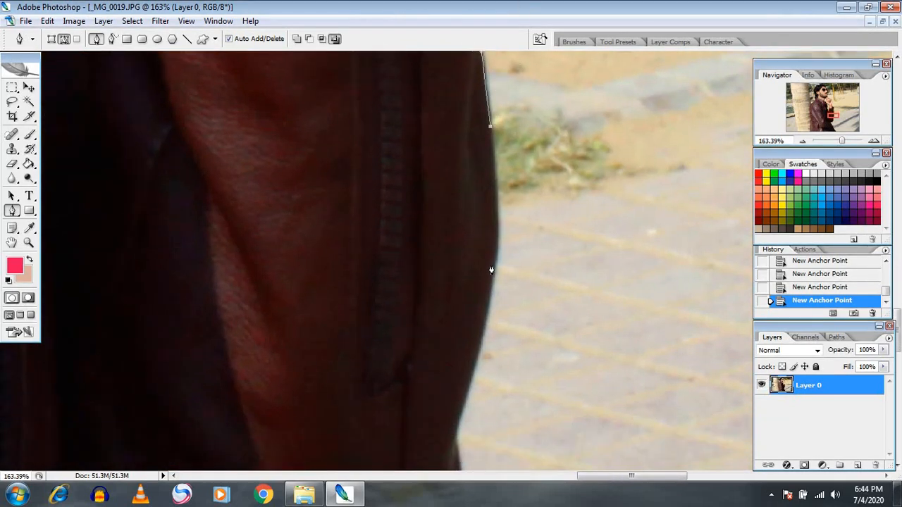
{"action": "left_click", "coordinate": [493, 284]}
{"action": "left_click", "coordinate": [463, 398]}
{"action": "left_click", "coordinate": [454, 451]}
Step: Outline the rounded elbow of the sleeve down to its underside
{"action": "scroll", "coordinate": [441, 129], "scroll_direction": "down", "scroll_amount": 6}
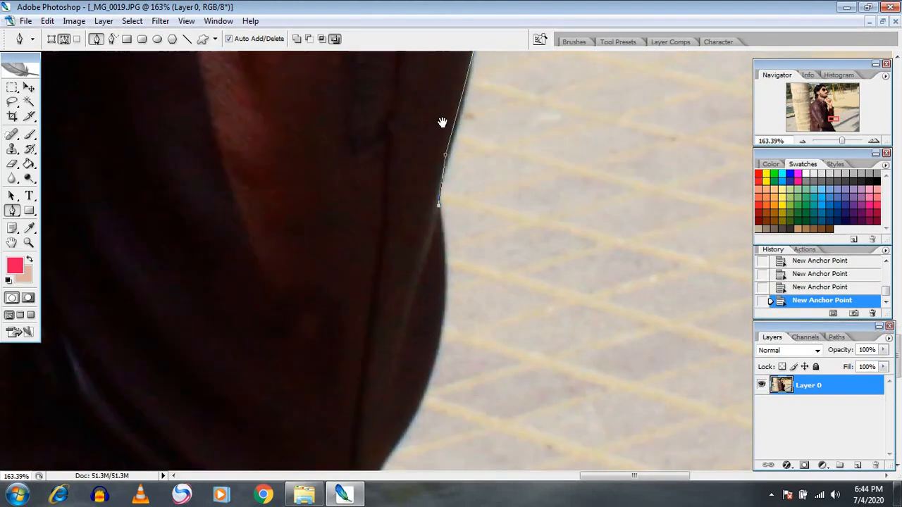
{"action": "left_click", "coordinate": [445, 171]}
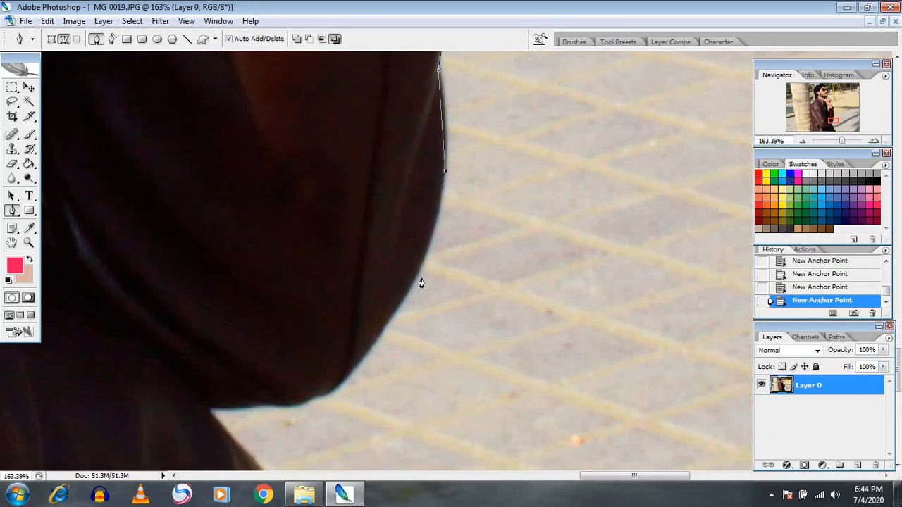
{"action": "left_click", "coordinate": [412, 286]}
{"action": "left_click", "coordinate": [369, 346]}
{"action": "left_click", "coordinate": [334, 393]}
{"action": "left_click", "coordinate": [305, 407]}
Step: Trace from under the elbow down the jacket's front edge to the corner of its hem
{"action": "left_click_drag", "start_coordinate": [305, 407], "coordinate": [569, 81]}
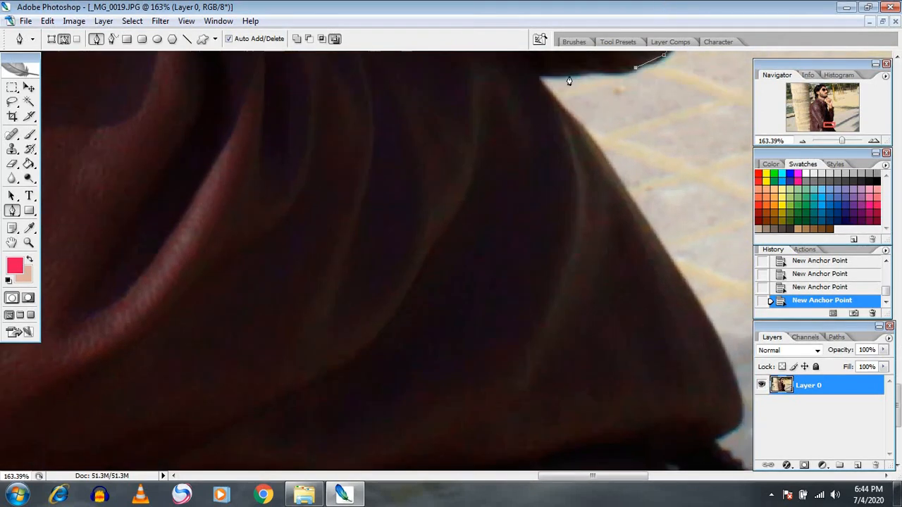
{"action": "left_click", "coordinate": [543, 78]}
{"action": "left_click_drag", "start_coordinate": [596, 152], "coordinate": [434, 171]}
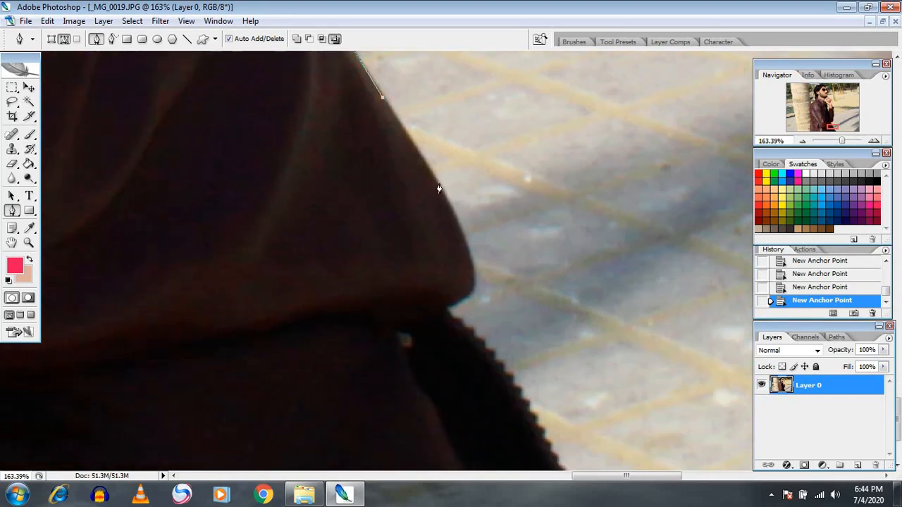
{"action": "left_click", "coordinate": [461, 231]}
{"action": "left_click", "coordinate": [475, 280]}
Step: Round the hem corner and follow the serrated dark edge below the jacket to the photo's lower border
{"action": "left_click_drag", "start_coordinate": [475, 280], "coordinate": [508, 115]}
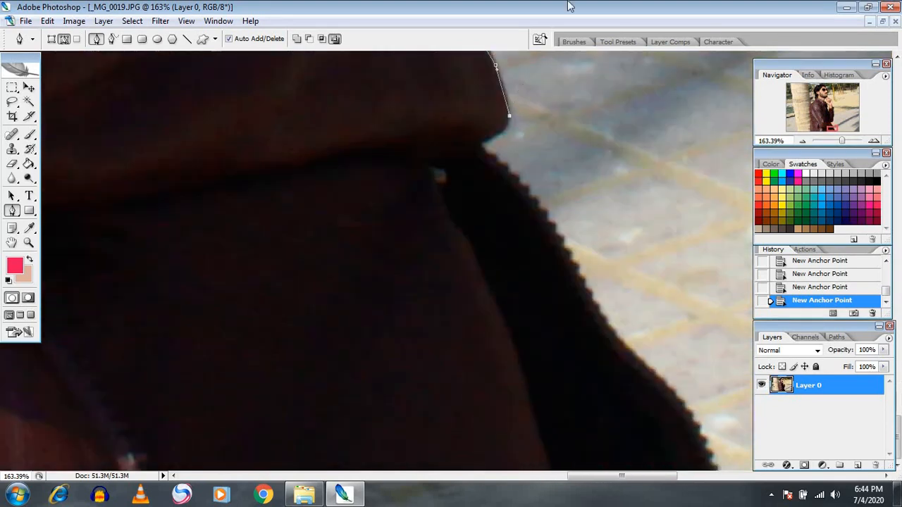
{"action": "left_click", "coordinate": [484, 143]}
{"action": "left_click", "coordinate": [511, 170]}
{"action": "left_click", "coordinate": [577, 272]}
{"action": "left_click", "coordinate": [620, 340]}
{"action": "left_click", "coordinate": [686, 408]}
{"action": "left_click", "coordinate": [710, 455]}
Step: Run the path along the photo's lower border and close it at the starting anchor point on the jacket's back
{"action": "left_click_drag", "start_coordinate": [709, 434], "coordinate": [465, 434]}
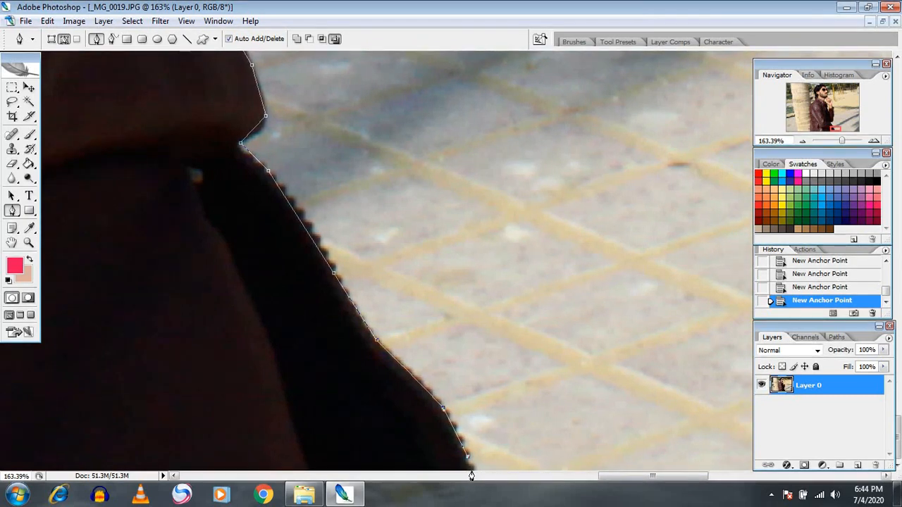
{"action": "left_click", "coordinate": [447, 476]}
{"action": "left_click", "coordinate": [445, 475]}
{"action": "left_click", "coordinate": [398, 475]}
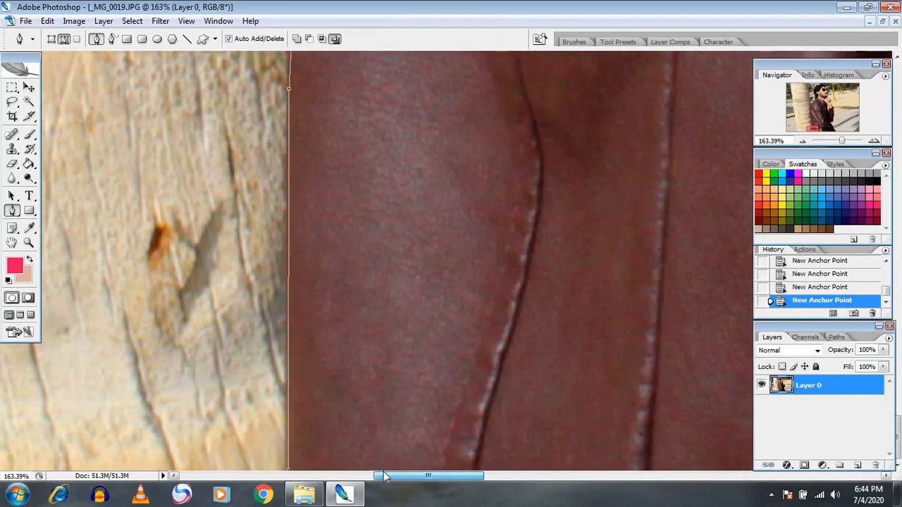
{"action": "left_click", "coordinate": [285, 475]}
{"action": "left_click_drag", "start_coordinate": [321, 479], "coordinate": [162, 472]}
{"action": "left_click", "coordinate": [235, 341]}
Step: Start a second path component in the gap between neck and hand, tracing the throat from beneath the beard towards the collar
{"action": "scroll", "coordinate": [362, 278], "scroll_direction": "down", "scroll_amount": 3}
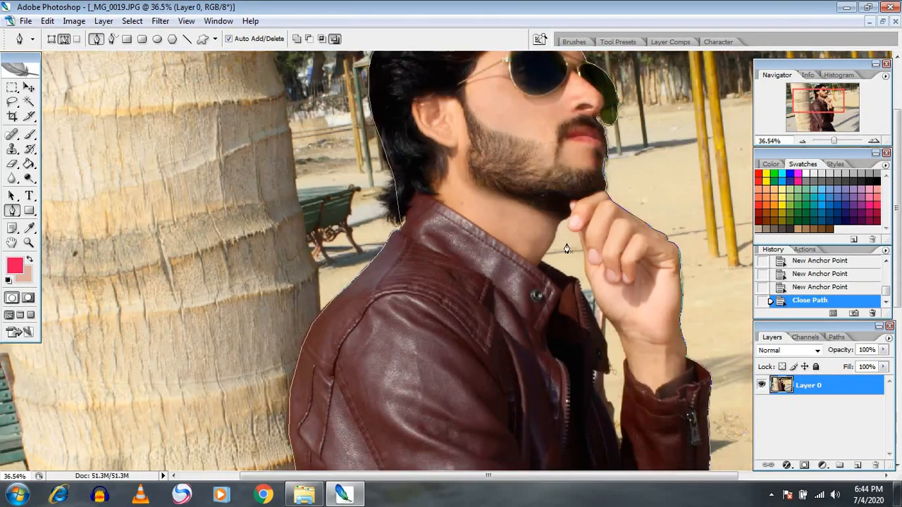
{"action": "scroll", "coordinate": [537, 219], "scroll_direction": "up", "scroll_amount": 1}
{"action": "scroll", "coordinate": [537, 219], "scroll_direction": "up", "scroll_amount": 1}
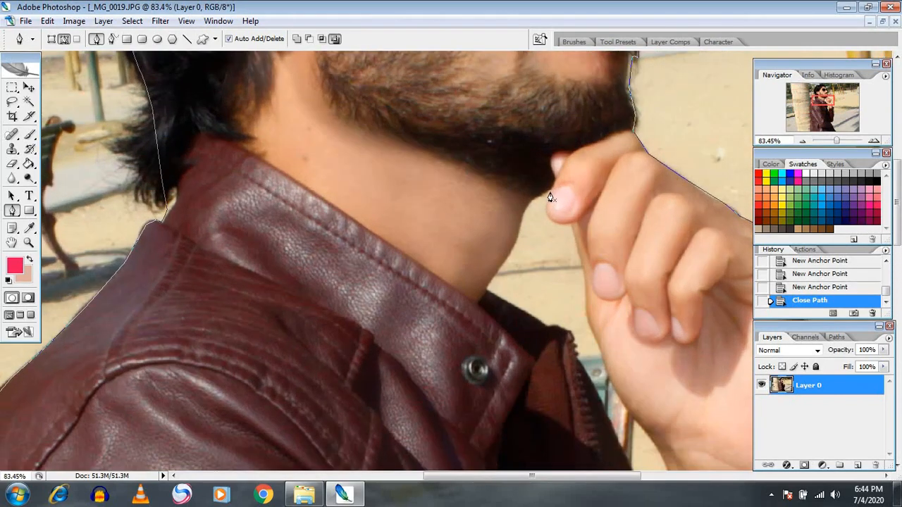
{"action": "left_click", "coordinate": [550, 192]}
{"action": "left_click", "coordinate": [530, 202]}
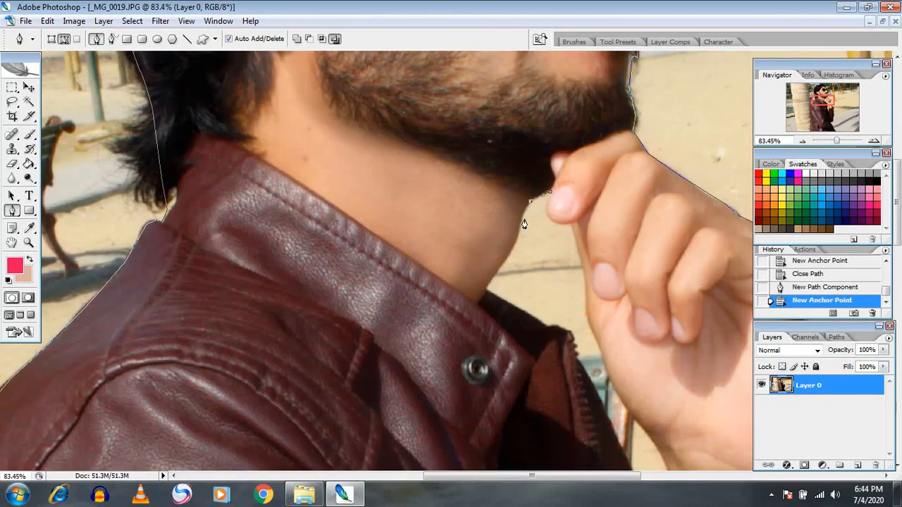
{"action": "left_click", "coordinate": [522, 220]}
{"action": "left_click", "coordinate": [517, 239]}
{"action": "left_click", "coordinate": [507, 256]}
Step: Continue the inner path along the collar and down the open jacket's zipper edge to the flap's lower corner
{"action": "left_click", "coordinate": [544, 327]}
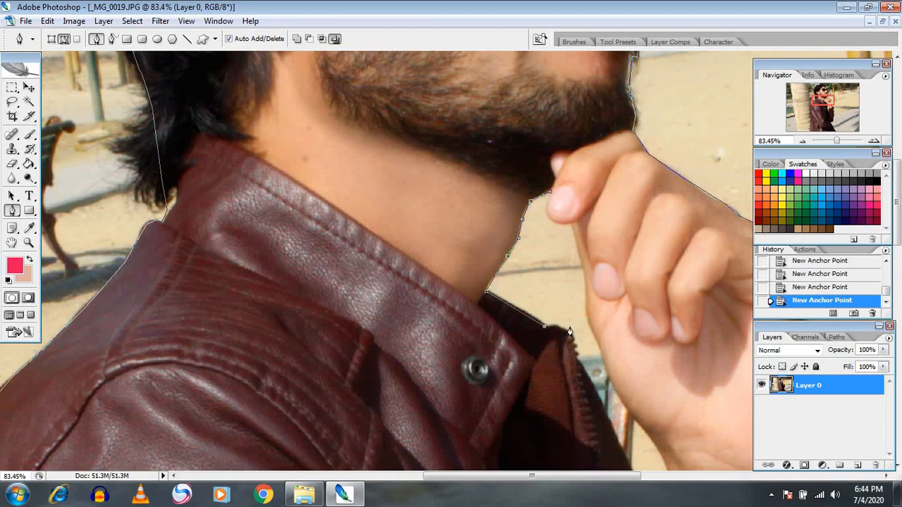
{"action": "left_click", "coordinate": [580, 367]}
{"action": "left_click", "coordinate": [626, 460]}
{"action": "left_click_drag", "start_coordinate": [624, 455], "coordinate": [463, 185]}
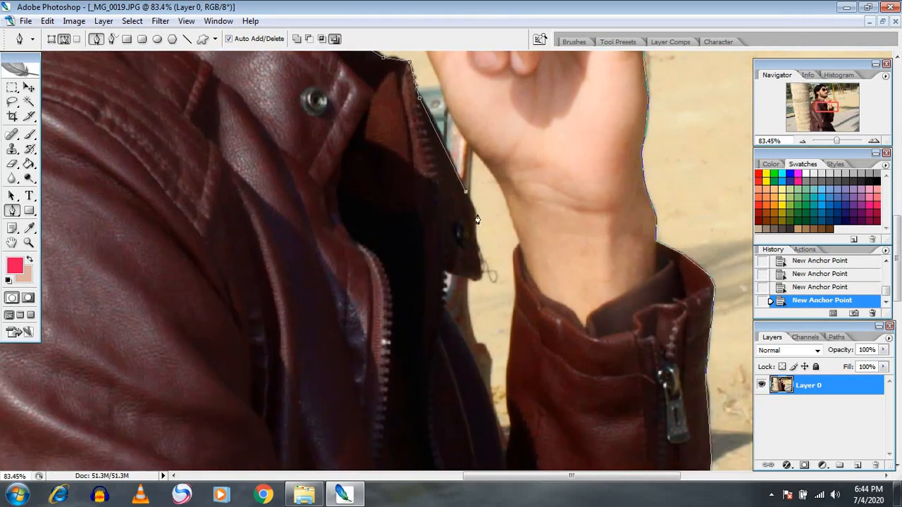
{"action": "left_click", "coordinate": [478, 279]}
Step: Trace under the jacket flap and down the dark inner front edge to where it meets the raised sleeve
{"action": "left_click", "coordinate": [443, 271]}
{"action": "left_click", "coordinate": [446, 306]}
{"action": "left_click", "coordinate": [489, 399]}
{"action": "left_click_drag", "start_coordinate": [503, 449], "coordinate": [499, 308]}
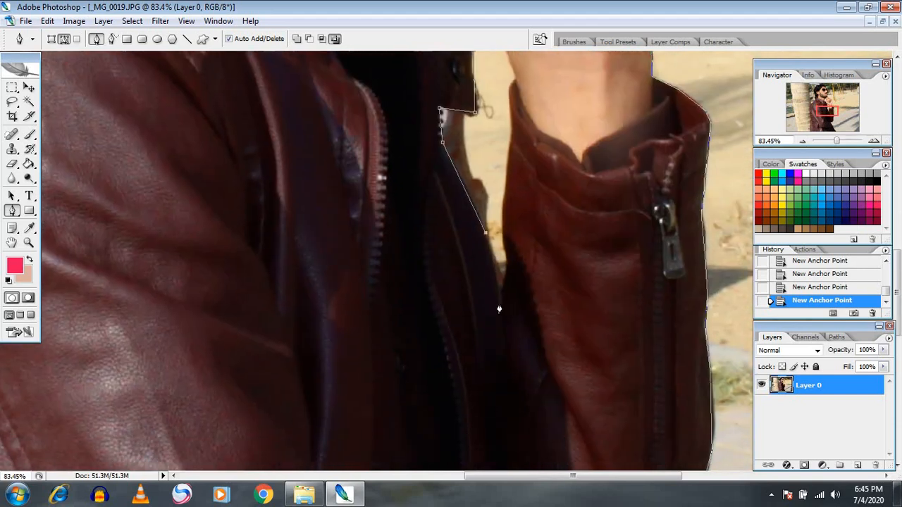
{"action": "left_click", "coordinate": [500, 297]}
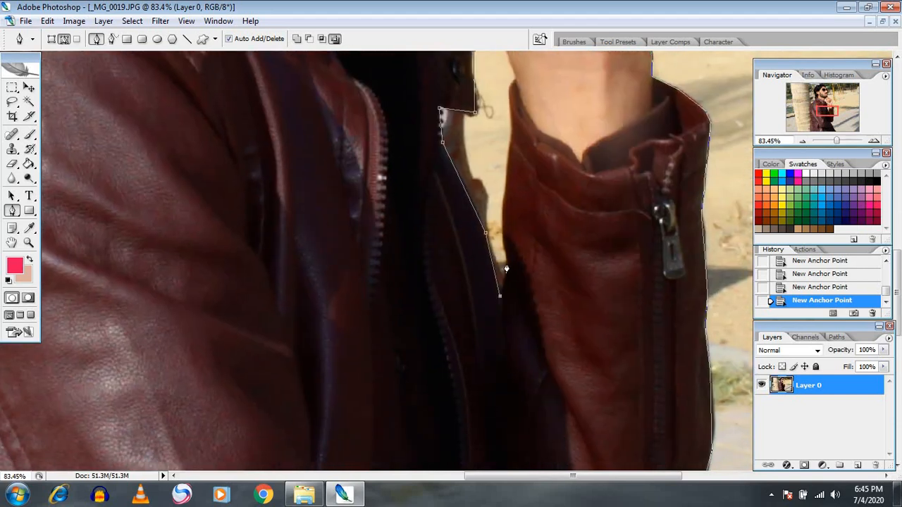
Step: Continue the inner path up the raised sleeve's inner edge, past the top of the cuff and onto the wrist
{"action": "left_click", "coordinate": [504, 229]}
{"action": "scroll", "coordinate": [504, 226], "scroll_direction": "up", "scroll_amount": 7}
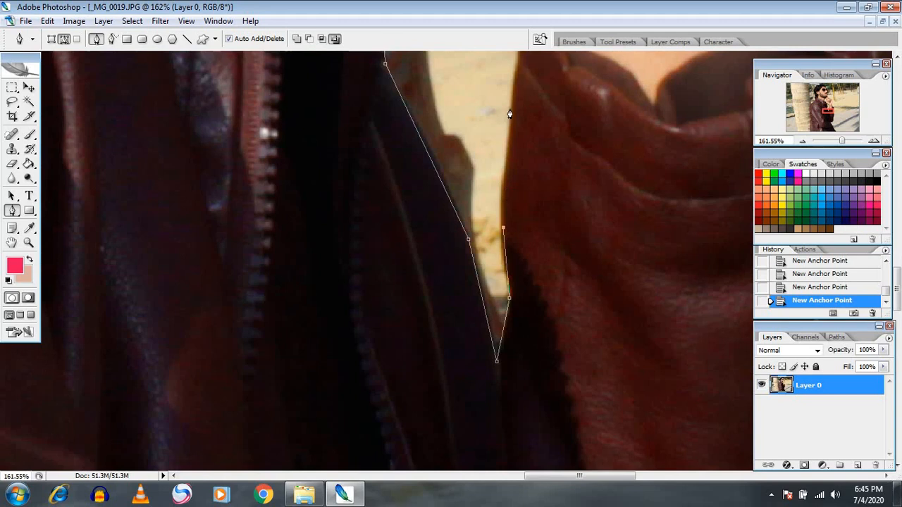
{"action": "left_click_drag", "start_coordinate": [493, 176], "coordinate": [461, 272]}
{"action": "left_click", "coordinate": [462, 282]}
{"action": "left_click", "coordinate": [471, 209]}
{"action": "left_click", "coordinate": [469, 125]}
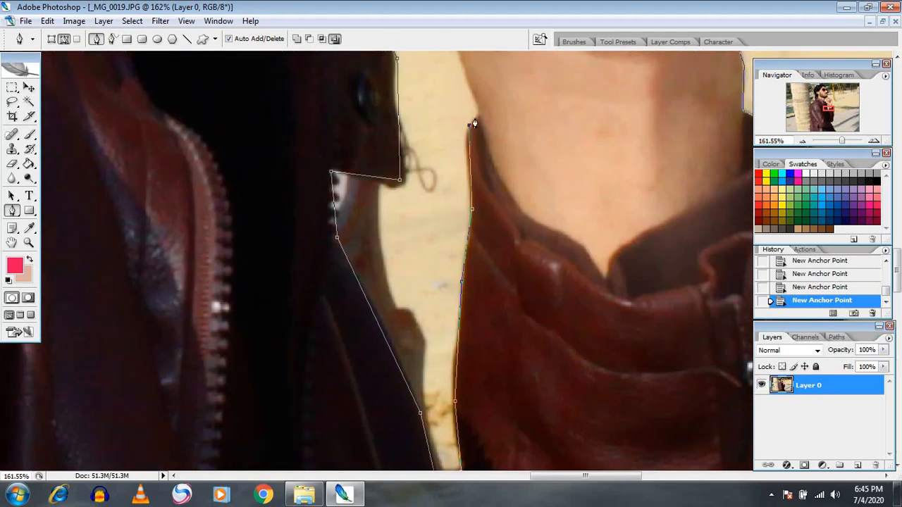
{"action": "left_click", "coordinate": [465, 56]}
Step: Trace the inner path along the wrist and the outer edge of the palm up to the fingers
{"action": "scroll", "coordinate": [514, 276], "scroll_direction": "up", "scroll_amount": 4}
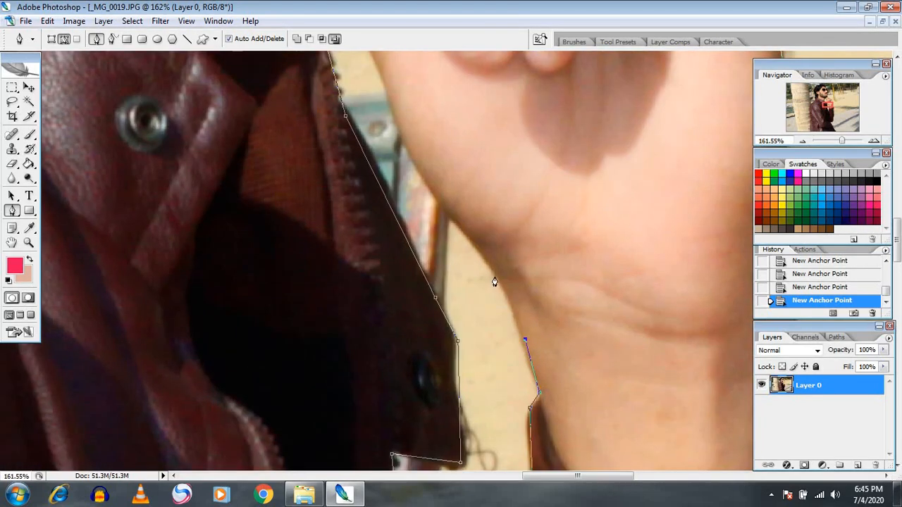
{"action": "left_click", "coordinate": [494, 274]}
{"action": "left_click_drag", "start_coordinate": [457, 224], "coordinate": [445, 217]}
{"action": "scroll", "coordinate": [410, 158], "scroll_direction": "up", "scroll_amount": 5}
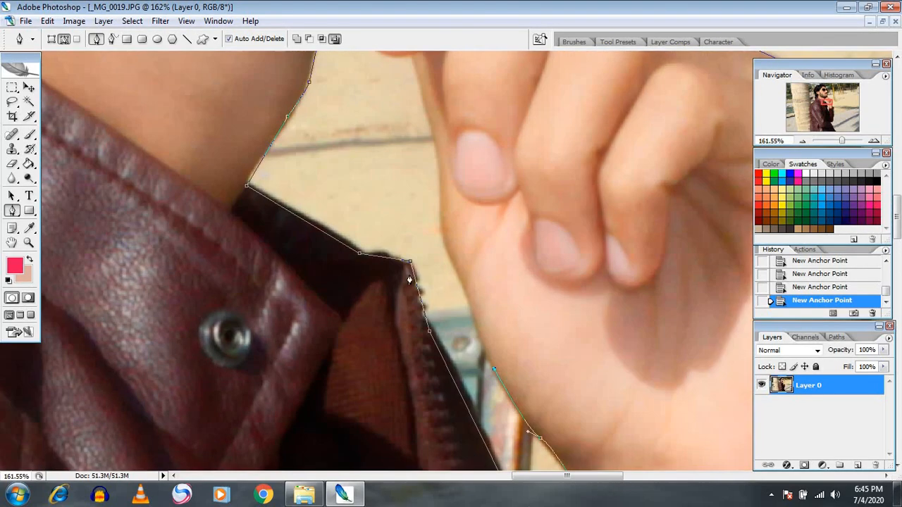
{"action": "left_click", "coordinate": [463, 285]}
{"action": "left_click", "coordinate": [443, 242]}
{"action": "left_click", "coordinate": [435, 146]}
{"action": "left_click", "coordinate": [418, 77]}
Step: Trace around the underside of the fingertip at the chin and close the inner path at its starting anchor beneath the beard
{"action": "left_click_drag", "start_coordinate": [474, 210], "coordinate": [539, 383]}
{"action": "left_click", "coordinate": [473, 230]}
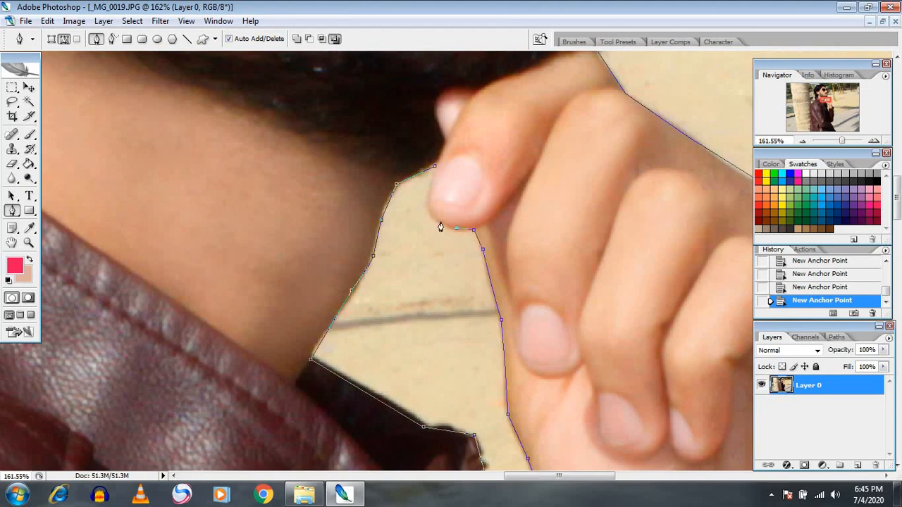
{"action": "left_click", "coordinate": [434, 170]}
{"action": "key", "text": "ctrl+0"}
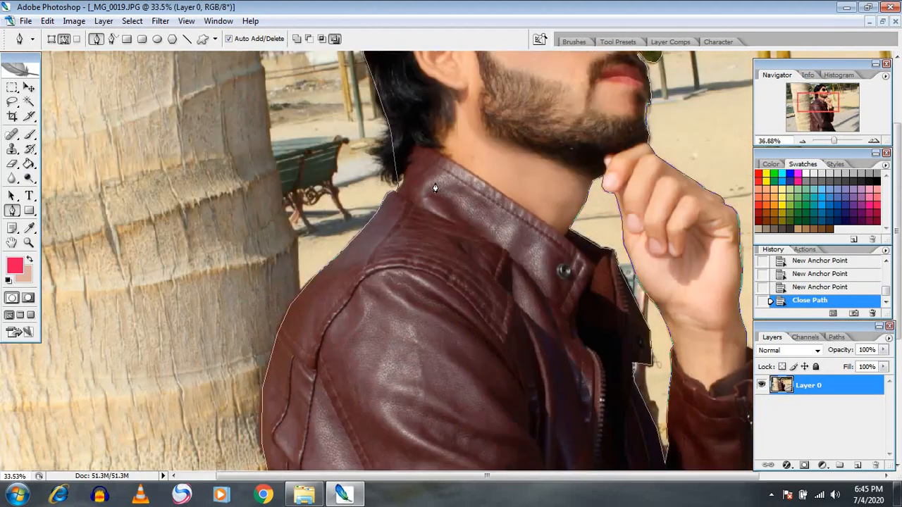
Step: Convert the closed path into a selection with a feather radius of 2 pixels
{"action": "right_click", "coordinate": [435, 136]}
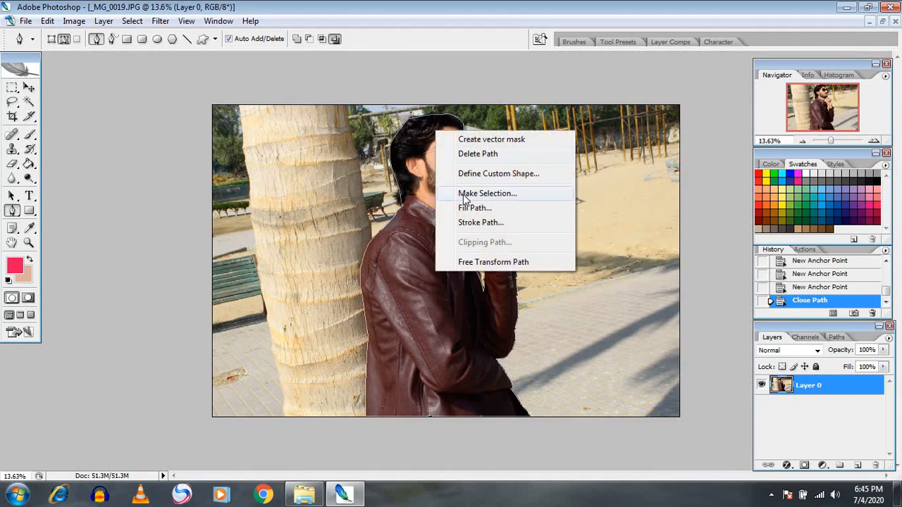
{"action": "left_click", "coordinate": [457, 193]}
{"action": "type", "text": "2"}
{"action": "left_click", "coordinate": [516, 140]}
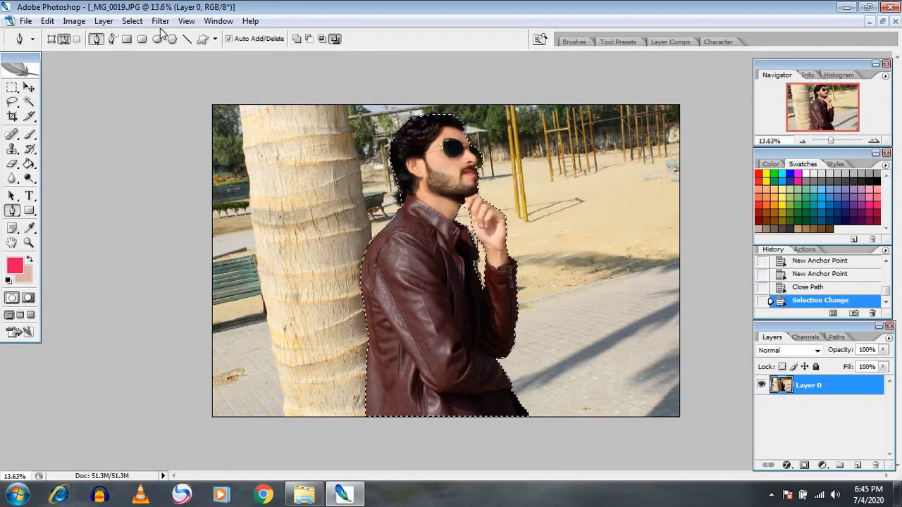
Step: Invert the selection and clear the background around the man three times
{"action": "left_click", "coordinate": [128, 21]}
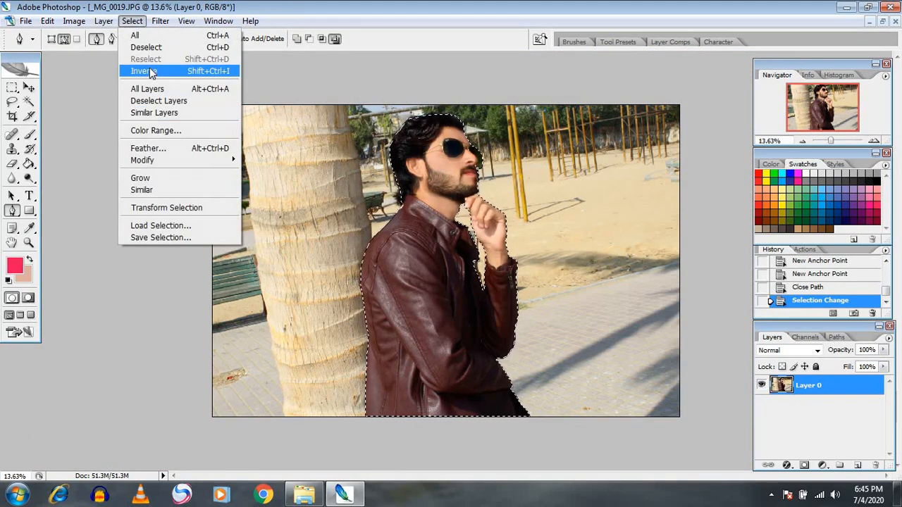
{"action": "left_click", "coordinate": [148, 72]}
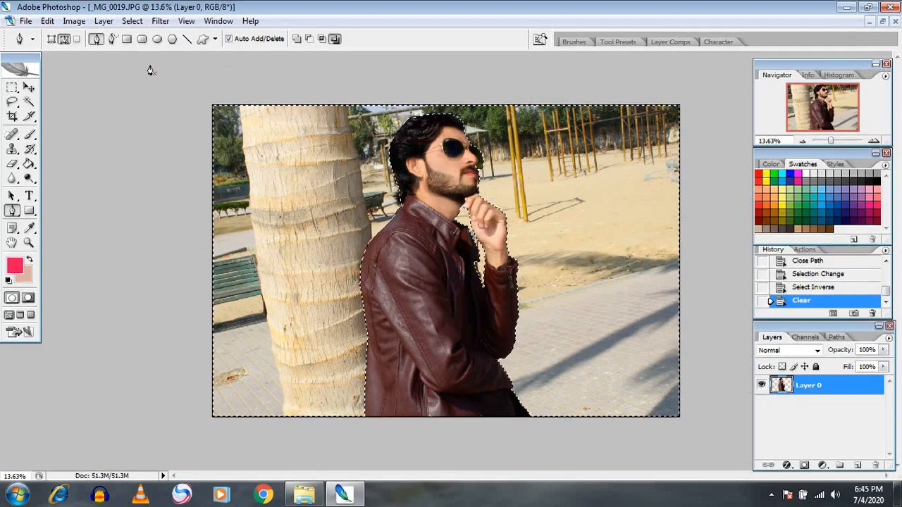
{"action": "key", "text": "Delete"}
{"action": "key", "text": "Delete"}
{"action": "key", "text": "Delete"}
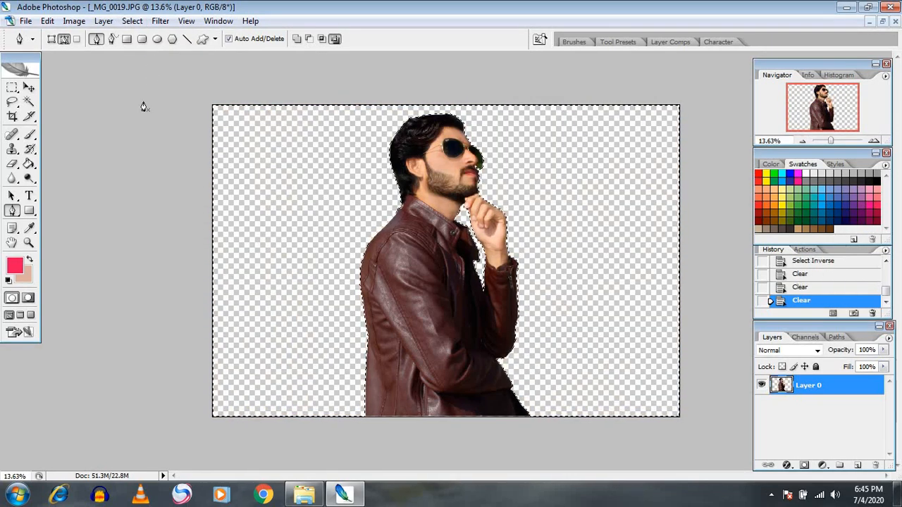
Step: Invert the selection back to the man and set the foreground colour to black
{"action": "left_click", "coordinate": [127, 22]}
{"action": "left_click", "coordinate": [144, 72]}
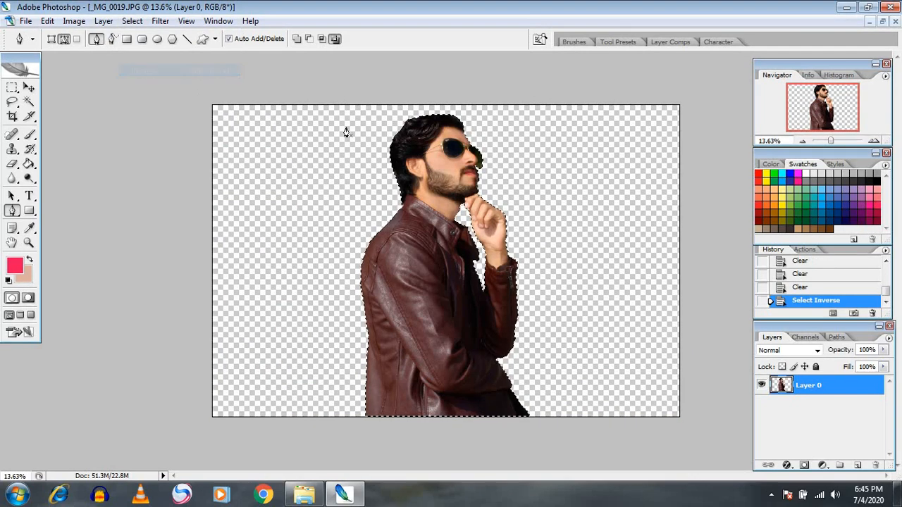
{"action": "scroll", "coordinate": [664, 174], "scroll_direction": "up", "scroll_amount": 9}
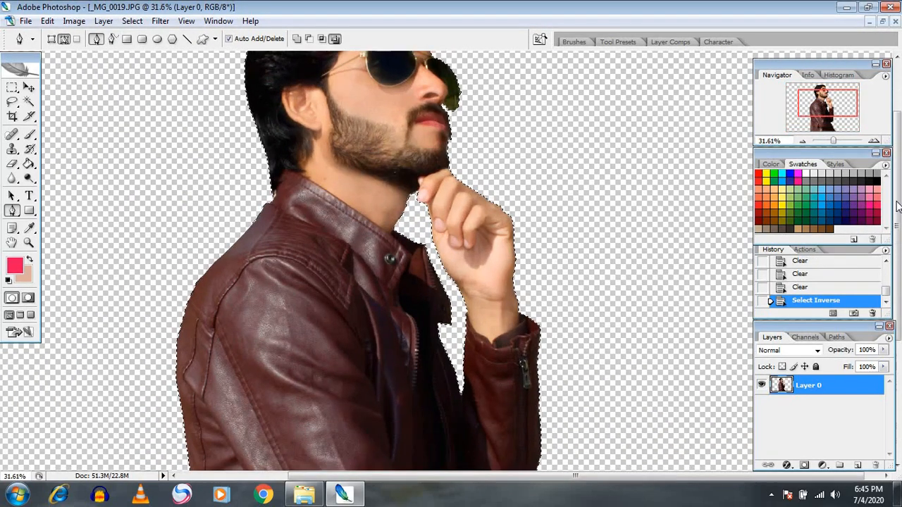
{"action": "left_click", "coordinate": [880, 181]}
{"action": "scroll", "coordinate": [422, 176], "scroll_direction": "up", "scroll_amount": 4}
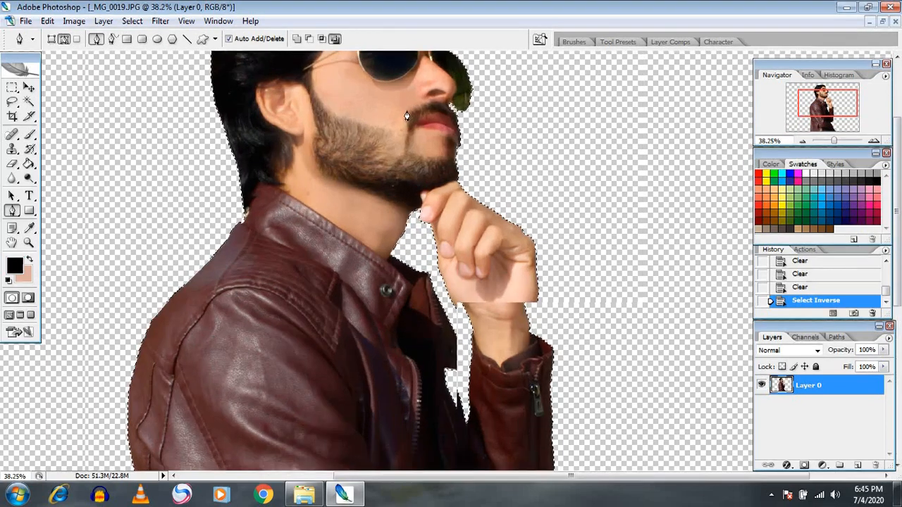
{"action": "scroll", "coordinate": [465, 301], "scroll_direction": "up", "scroll_amount": 3}
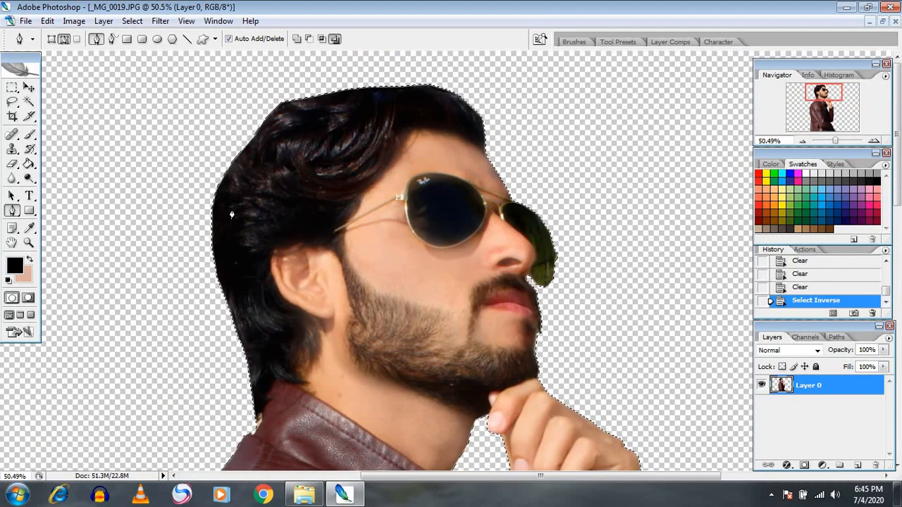
Step: Paint over the man's hair and beard in black with a soft 96 px brush
{"action": "left_click", "coordinate": [29, 136]}
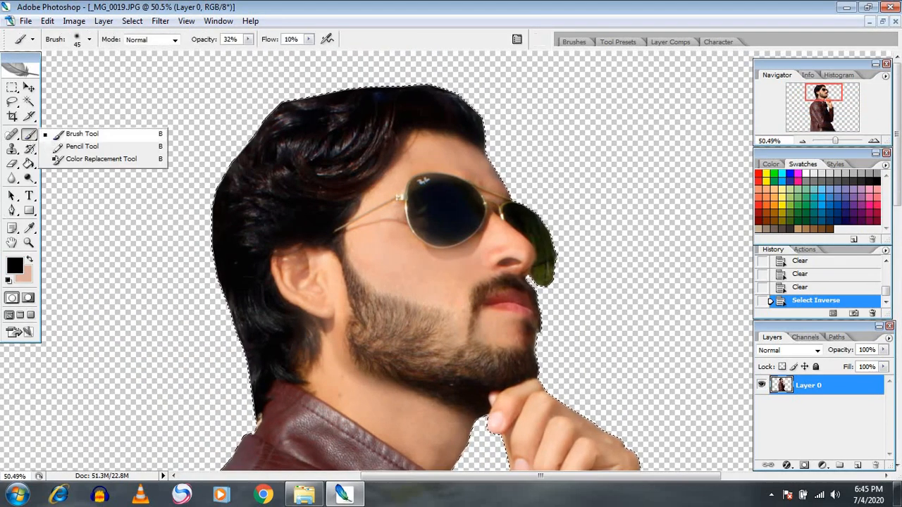
{"action": "right_click", "coordinate": [360, 175]}
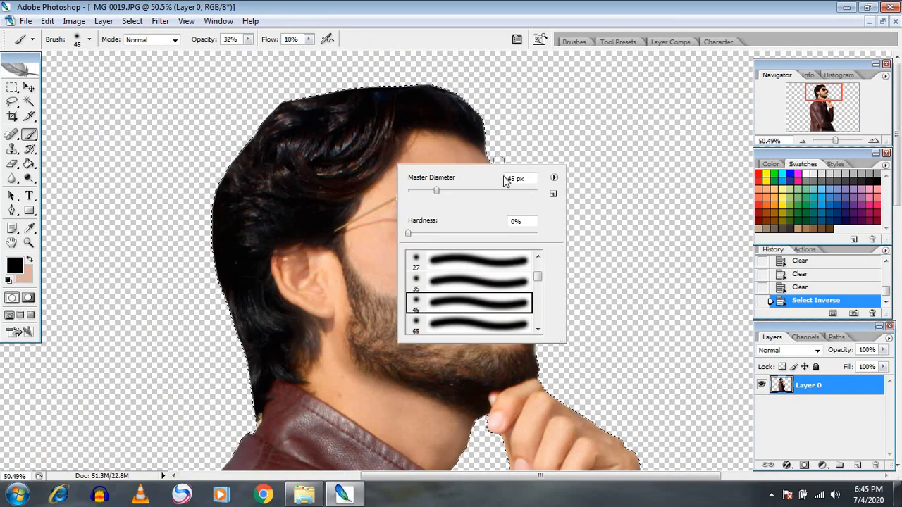
{"action": "left_click_drag", "start_coordinate": [447, 189], "coordinate": [471, 191]}
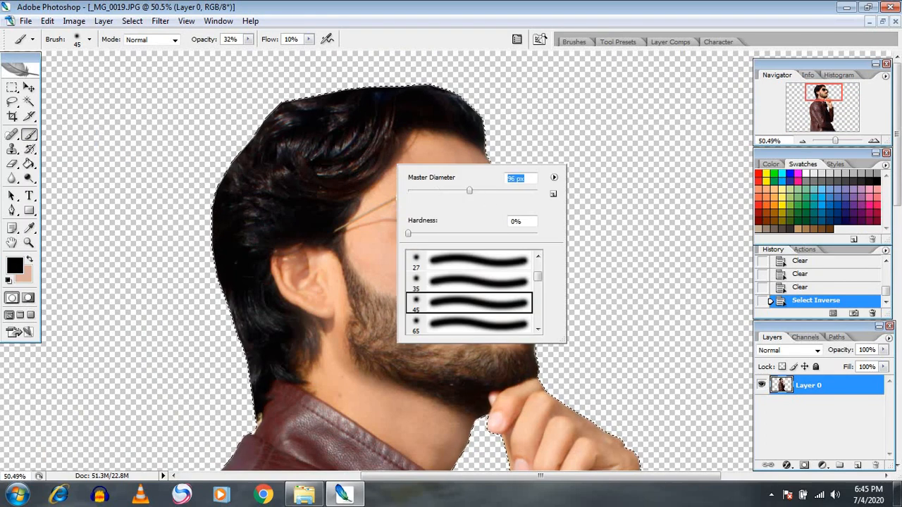
{"action": "left_click", "coordinate": [308, 107]}
{"action": "left_click", "coordinate": [317, 103]}
{"action": "left_click", "coordinate": [329, 99]}
{"action": "left_click", "coordinate": [341, 97]}
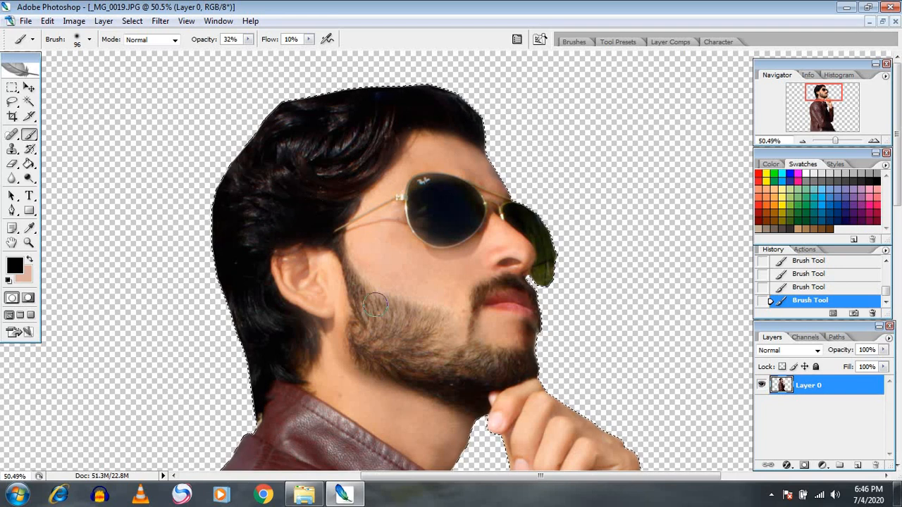
{"action": "mouse_move", "coordinate": [384, 316]}
{"action": "left_mouse_down"}
{"action": "mouse_move", "coordinate": [442, 324]}
{"action": "mouse_move", "coordinate": [390, 315]}
{"action": "mouse_move", "coordinate": [397, 343]}
{"action": "mouse_move", "coordinate": [367, 313]}
{"action": "mouse_move", "coordinate": [365, 350]}
{"action": "mouse_move", "coordinate": [415, 365]}
{"action": "mouse_move", "coordinate": [476, 345]}
{"action": "mouse_move", "coordinate": [468, 374]}
{"action": "mouse_move", "coordinate": [485, 339]}
{"action": "left_mouse_up"}
Step: Bring the desktop image wood_bark_blurring_90197_1920x1080.jpg into Photoshop and show the open documents as floating windows, with the Move tool active
{"action": "scroll", "coordinate": [484, 338], "scroll_direction": "down", "scroll_amount": 4}
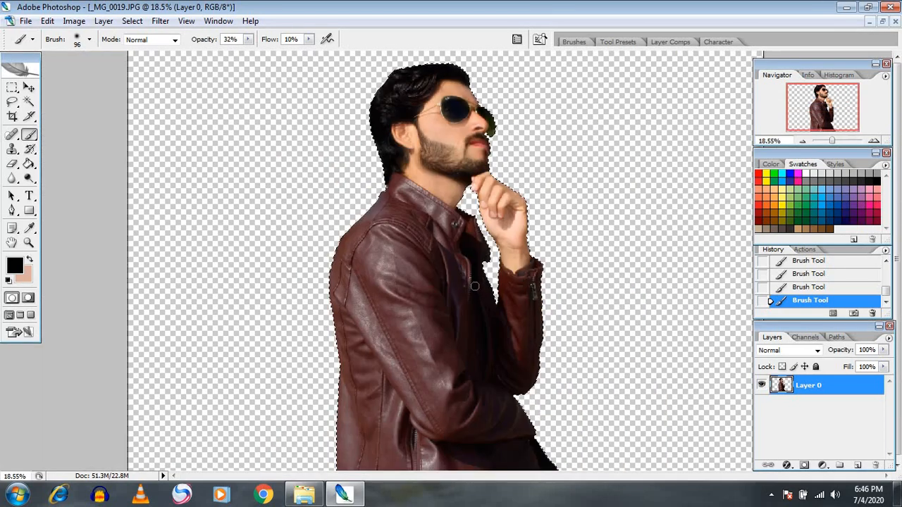
{"action": "scroll", "coordinate": [470, 274], "scroll_direction": "up", "scroll_amount": 2}
{"action": "scroll", "coordinate": [470, 273], "scroll_direction": "down", "scroll_amount": 3}
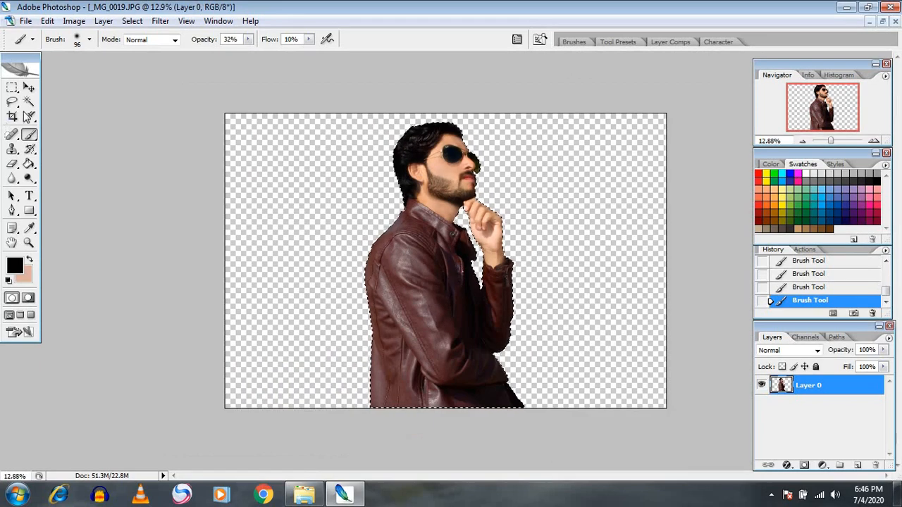
{"action": "left_click", "coordinate": [30, 88]}
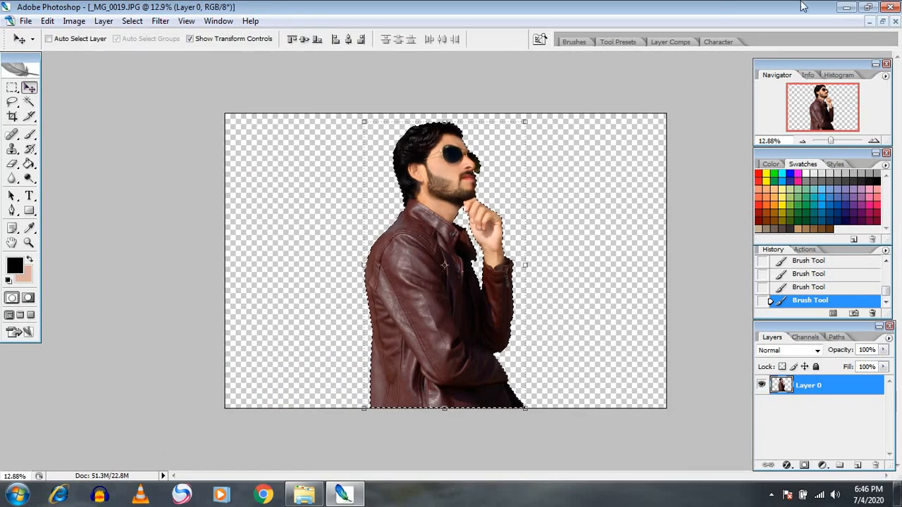
{"action": "left_click", "coordinate": [846, 8]}
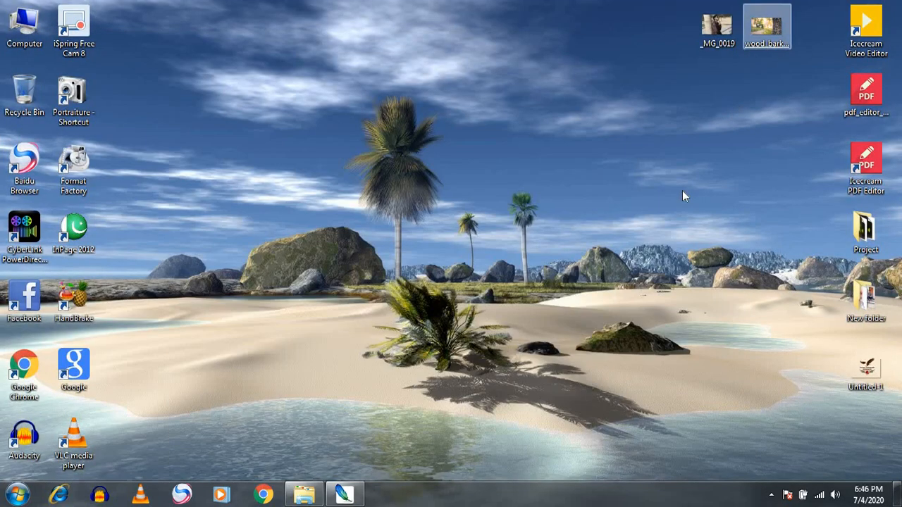
{"action": "left_click", "coordinate": [344, 496]}
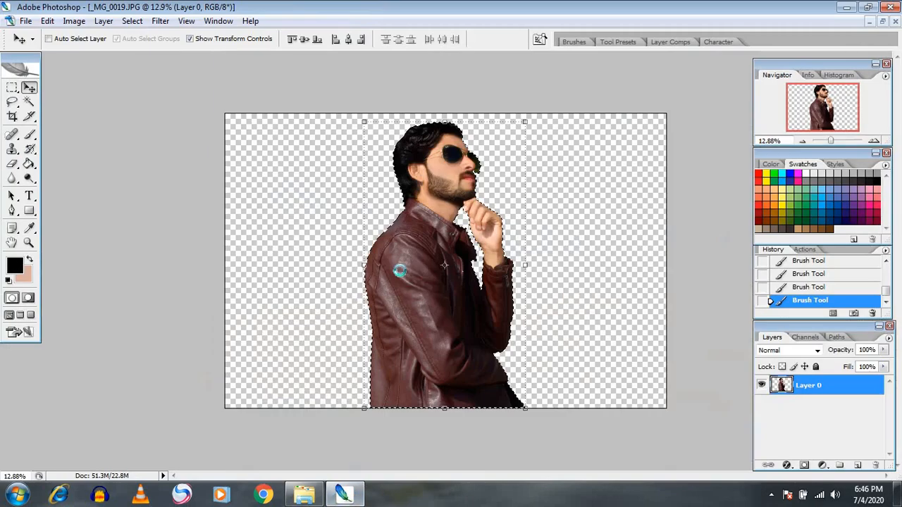
{"action": "left_click", "coordinate": [883, 21]}
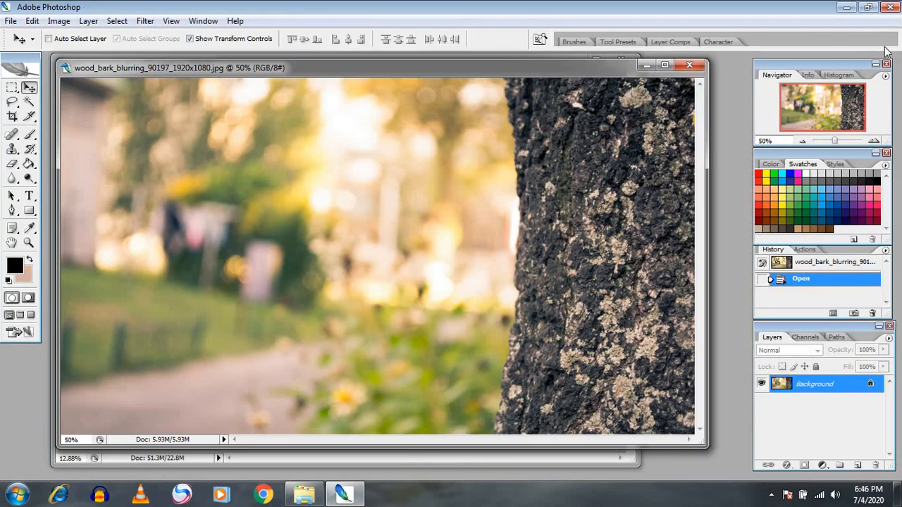
Step: Convert the wood bark image's locked Background into a regular layer named Layer 0 and maximize its window
{"action": "double_click", "coordinate": [872, 386]}
{"action": "left_click", "coordinate": [569, 153]}
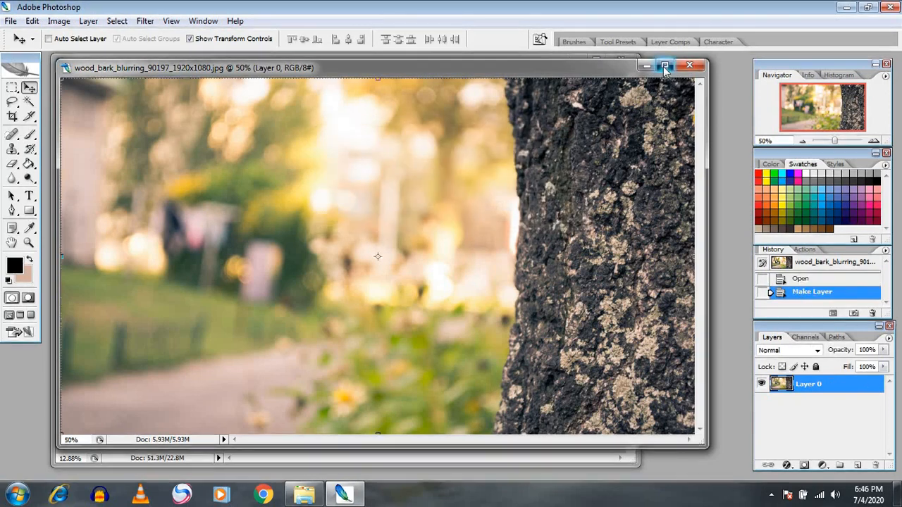
{"action": "left_click", "coordinate": [664, 66]}
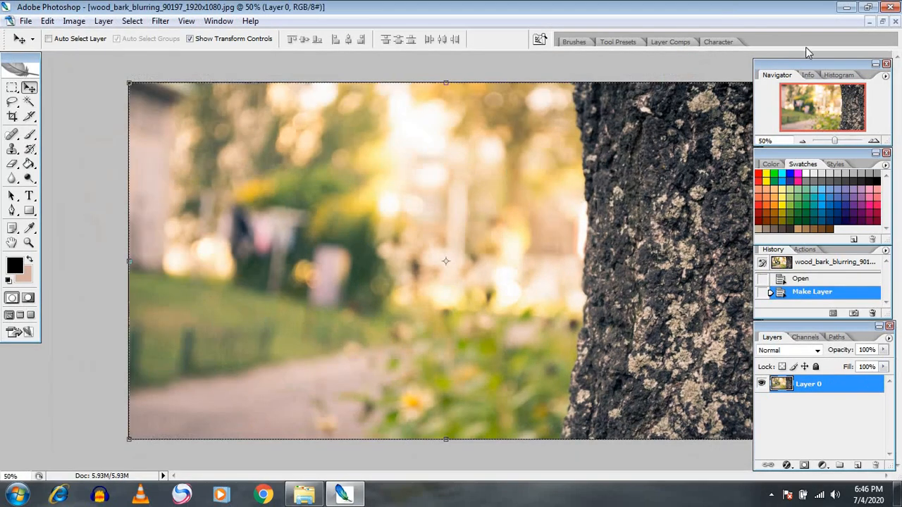
Step: Arrange both document windows side by side and copy the selected man from _MG_0019.JPG into the wood bark image
{"action": "left_click", "coordinate": [882, 22]}
{"action": "left_click_drag", "start_coordinate": [479, 66], "coordinate": [582, 190]}
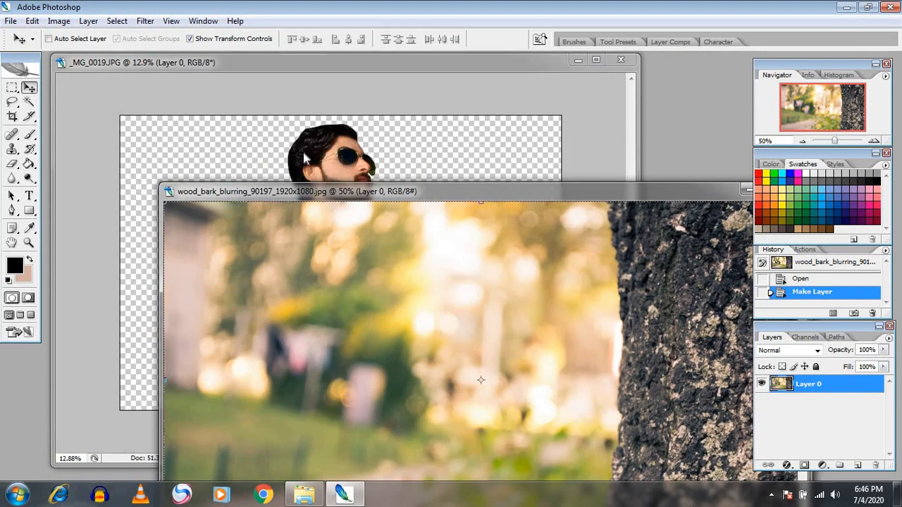
{"action": "left_click", "coordinate": [305, 159]}
{"action": "left_click_drag", "start_coordinate": [329, 254], "coordinate": [680, 293]}
{"action": "left_click_drag", "start_coordinate": [669, 194], "coordinate": [372, 110]}
{"action": "left_click", "coordinate": [469, 106]}
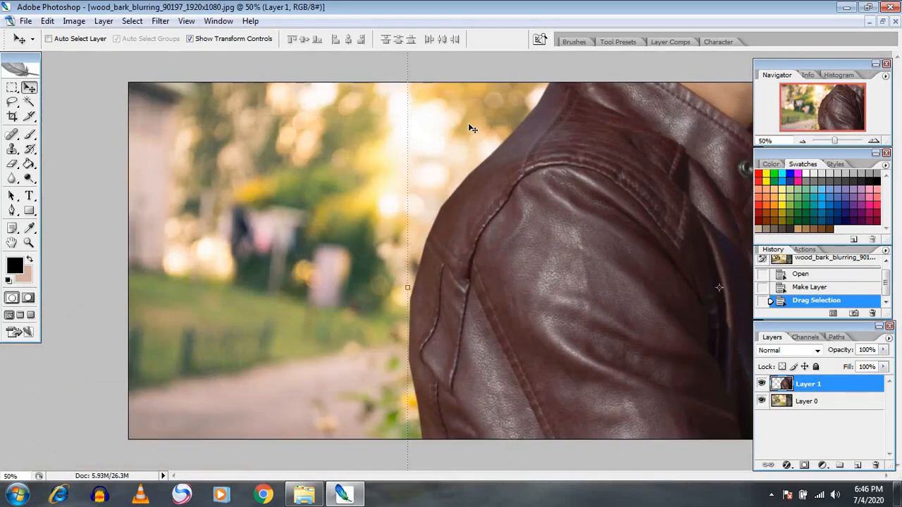
Step: Scale the man down proportionally to about 33.8% and place him just in front of the tree trunk, near the image's centre
{"action": "scroll", "coordinate": [468, 124], "scroll_direction": "down", "scroll_amount": 5}
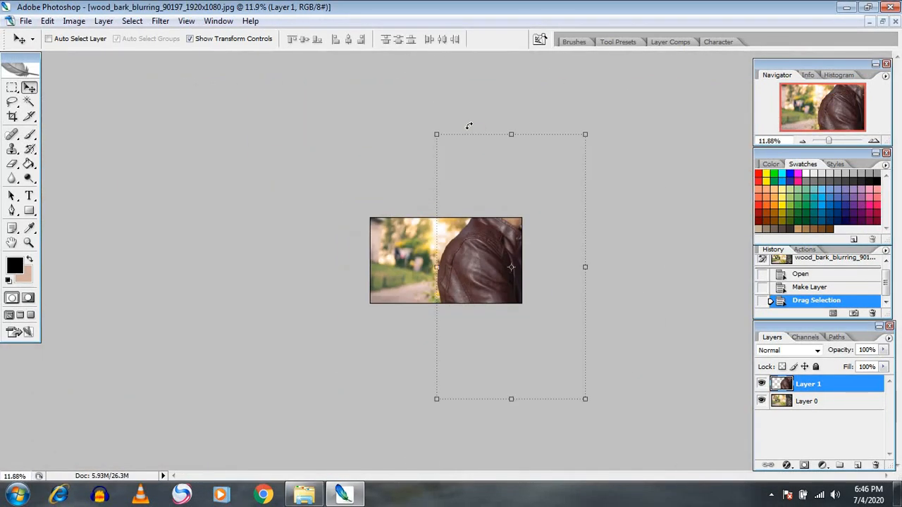
{"action": "left_click", "coordinate": [468, 125]}
{"action": "left_click_drag", "start_coordinate": [585, 135], "coordinate": [536, 222]}
{"action": "scroll", "coordinate": [524, 260], "scroll_direction": "up", "scroll_amount": 2}
{"action": "scroll", "coordinate": [524, 261], "scroll_direction": "up", "scroll_amount": 2}
{"action": "left_click_drag", "start_coordinate": [604, 302], "coordinate": [416, 288]}
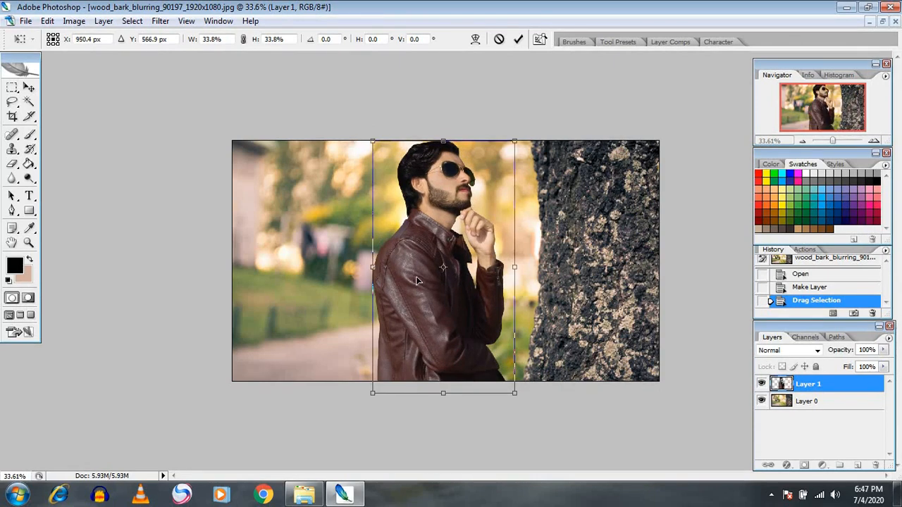
Step: Refine the man's scale to 34.4%, reposition him beside the tree trunk with his head inside the frame, and apply the transform
{"action": "left_click_drag", "start_coordinate": [519, 139], "coordinate": [544, 135]}
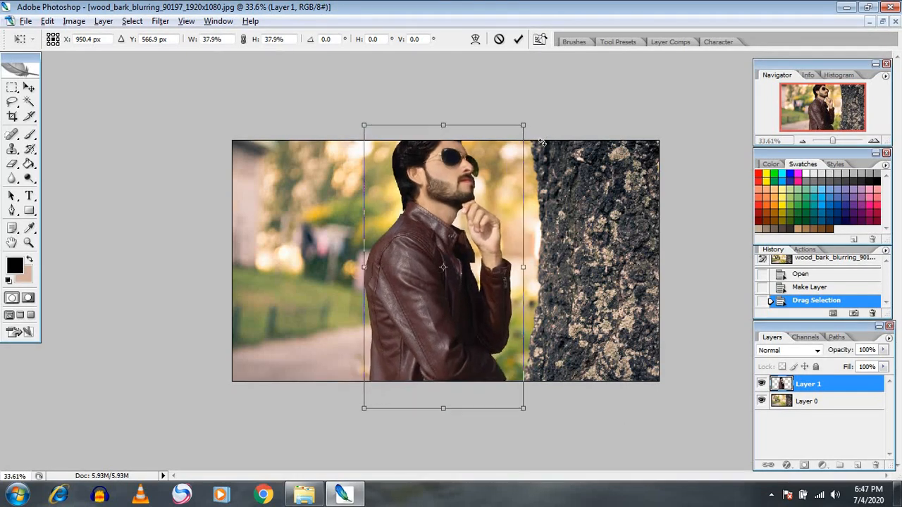
{"action": "left_click_drag", "start_coordinate": [436, 216], "coordinate": [438, 235]}
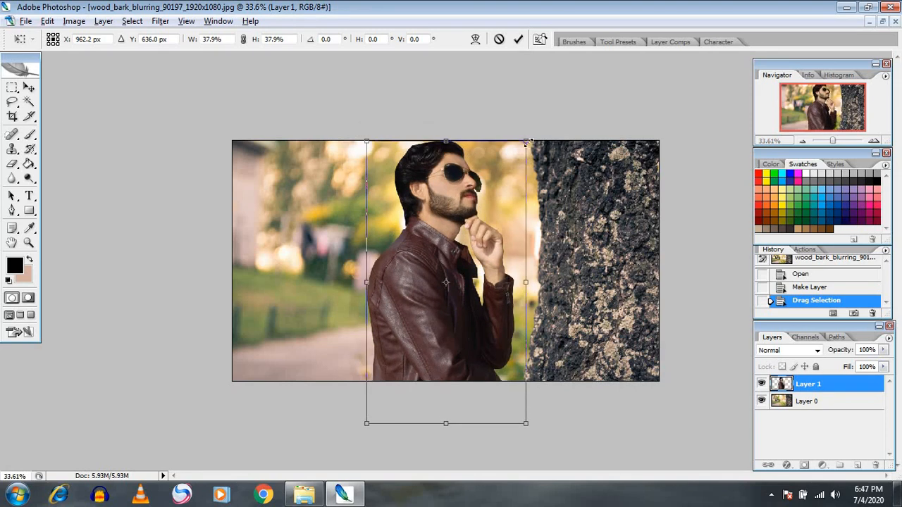
{"action": "left_click_drag", "start_coordinate": [526, 142], "coordinate": [517, 153]}
{"action": "left_click_drag", "start_coordinate": [462, 216], "coordinate": [459, 217]}
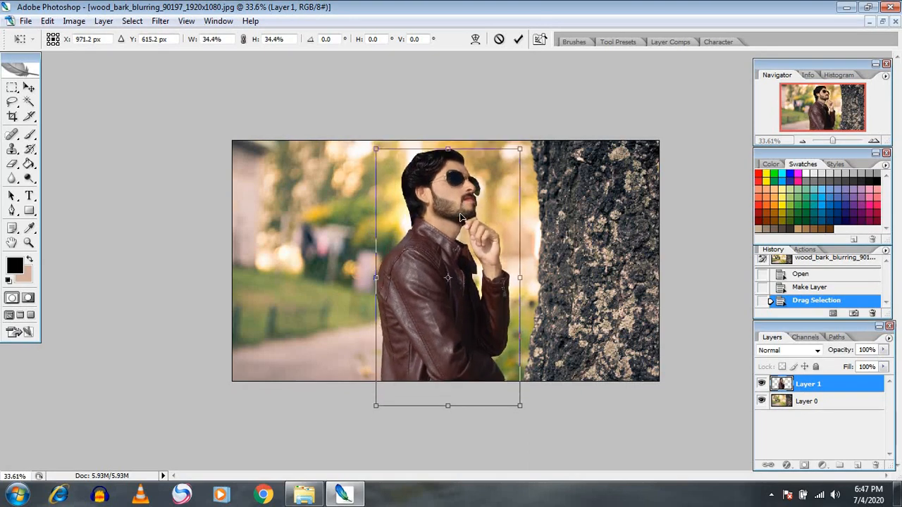
{"action": "key", "text": "Return"}
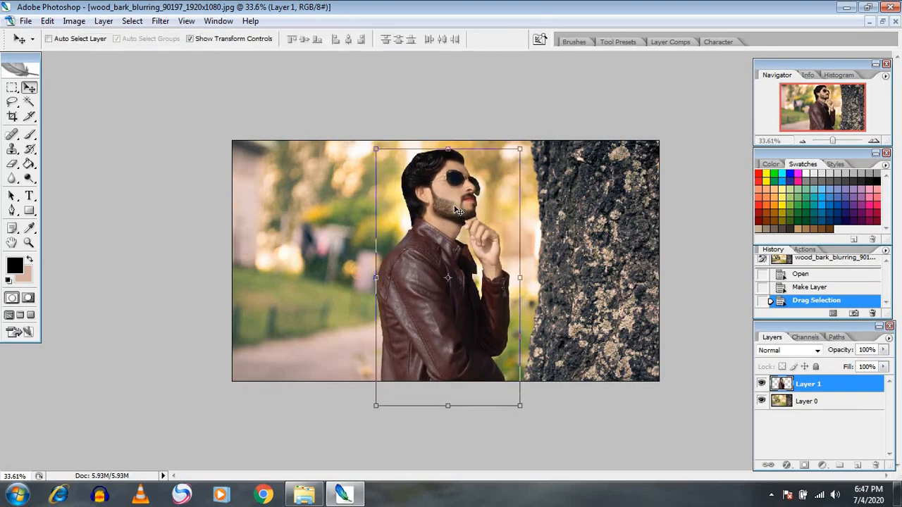
Step: Flip the wood bark background layer, Layer 0, horizontally with Free Transform and apply it
{"action": "left_click", "coordinate": [814, 407]}
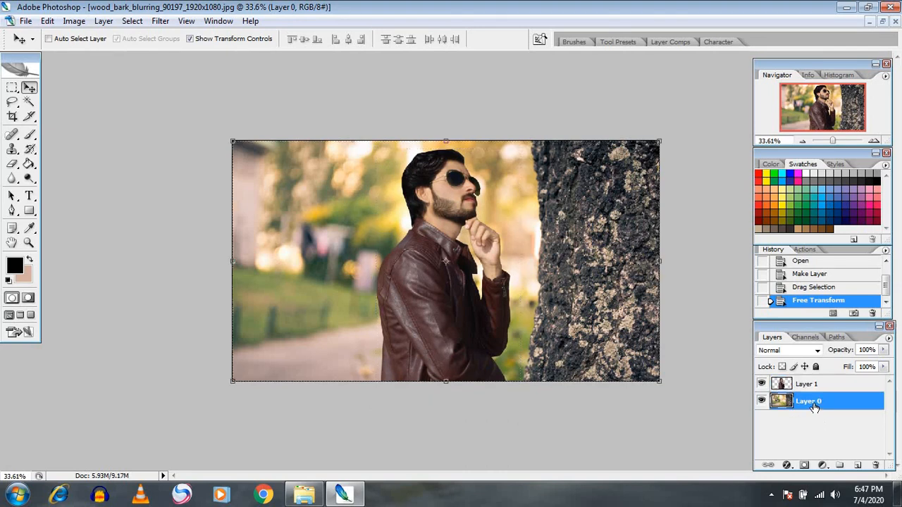
{"action": "key", "text": "ctrl+t"}
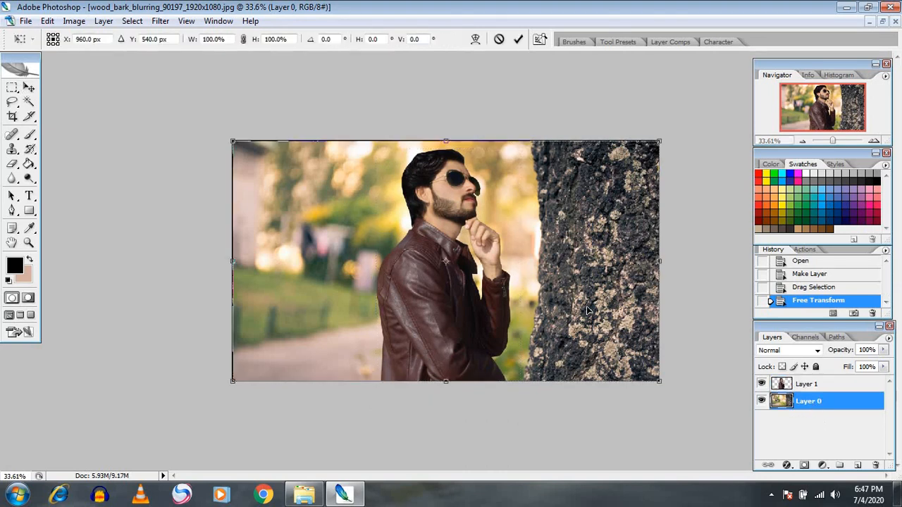
{"action": "right_click", "coordinate": [568, 275]}
{"action": "left_click", "coordinate": [614, 442]}
{"action": "left_click", "coordinate": [28, 87]}
{"action": "left_click", "coordinate": [388, 192]}
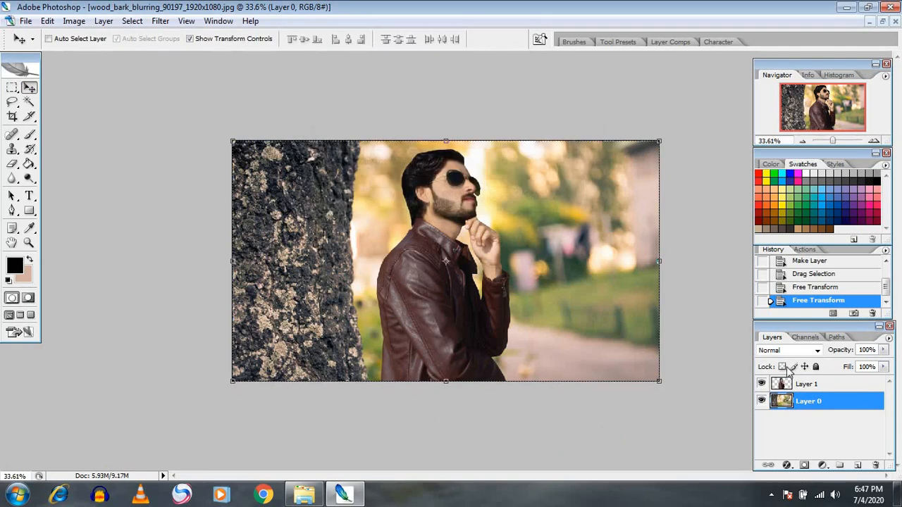
Step: Move the man on Layer 1 against the tree trunk, rotate him -2.6°, position him at about X 843.8, Y 587.9 px, and apply
{"action": "left_click", "coordinate": [802, 387]}
{"action": "left_click_drag", "start_coordinate": [491, 319], "coordinate": [471, 307]}
{"action": "left_click_drag", "start_coordinate": [511, 381], "coordinate": [513, 373]}
{"action": "key", "text": "shift+Down"}
{"action": "key", "text": "shift+Left"}
{"action": "key", "text": "shift+Left"}
{"action": "key", "text": "shift+Left"}
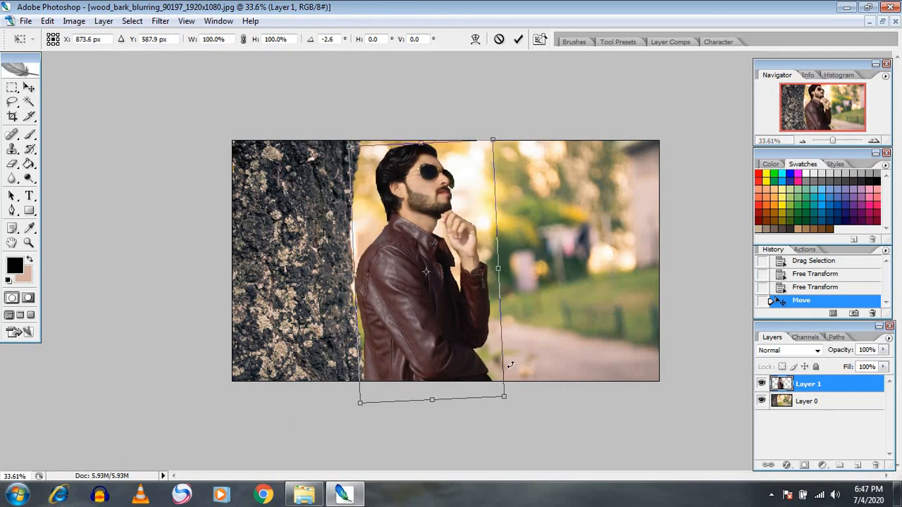
{"action": "key", "text": "shift+Left"}
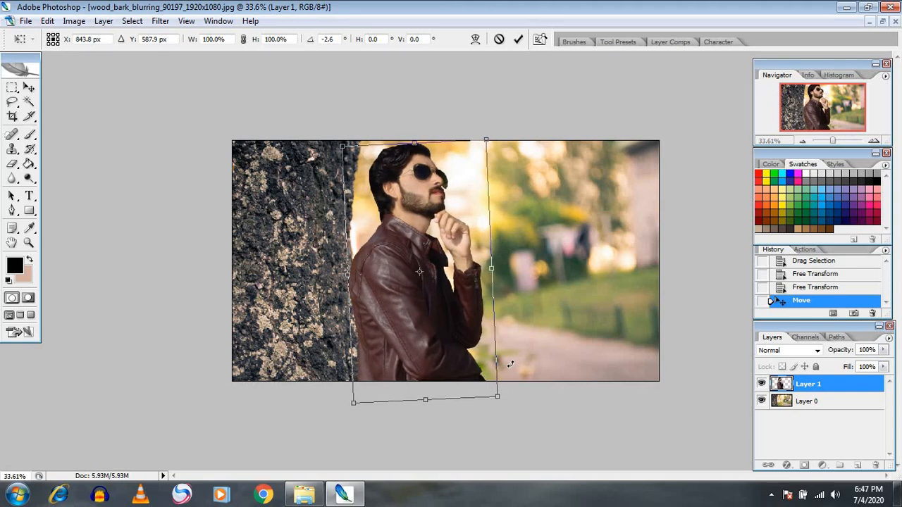
{"action": "key", "text": "Return"}
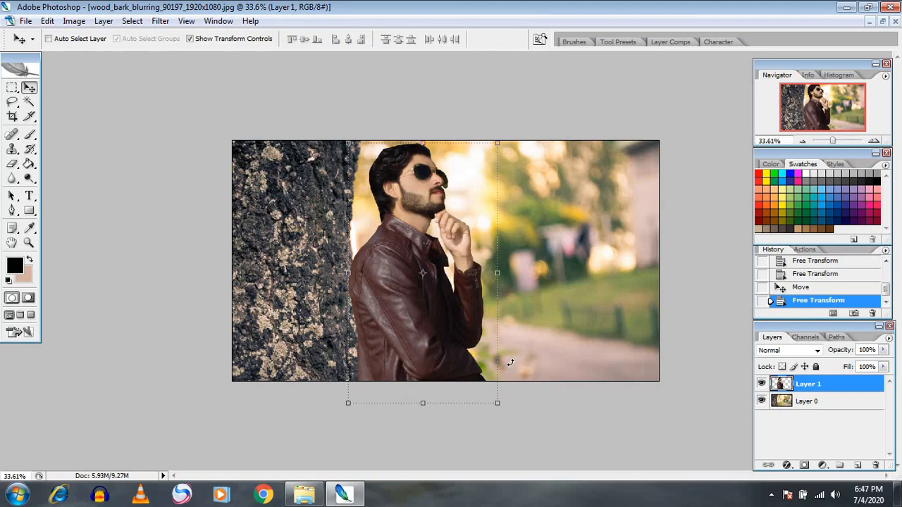
{"action": "scroll", "coordinate": [508, 300], "scroll_direction": "down", "scroll_amount": 2}
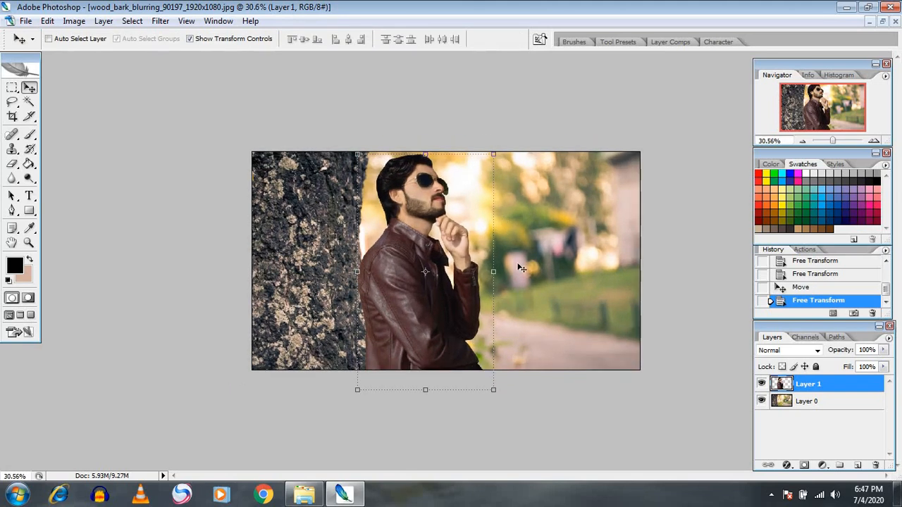
Step: Scale background Layer 0 down slightly around its centre, leaving a thin margin inside the canvas, and apply the transform
{"action": "left_click", "coordinate": [796, 400]}
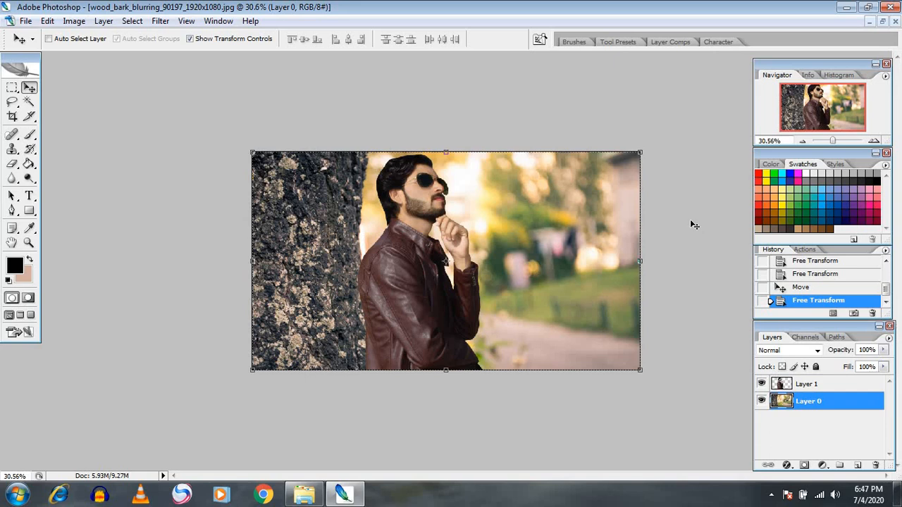
{"action": "key", "text": "ctrl+t"}
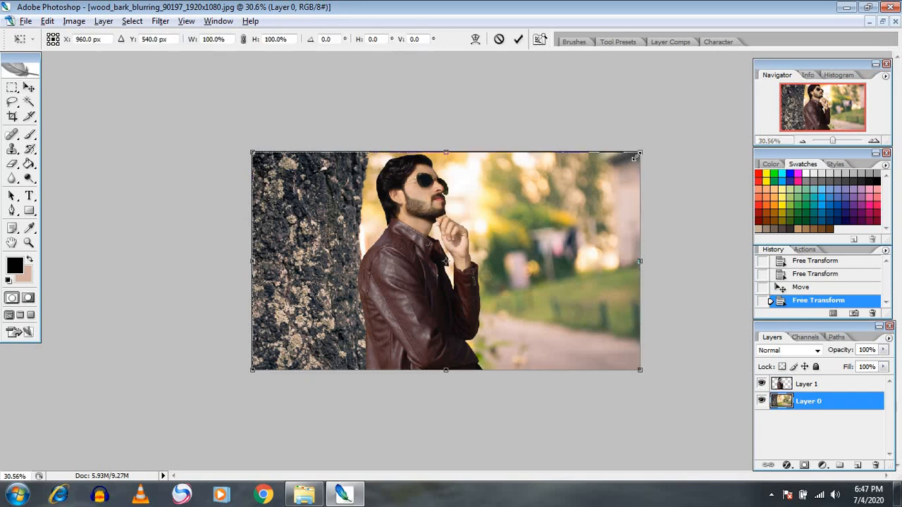
{"action": "left_click_drag", "start_coordinate": [633, 159], "coordinate": [634, 159]}
{"action": "key", "text": "Return"}
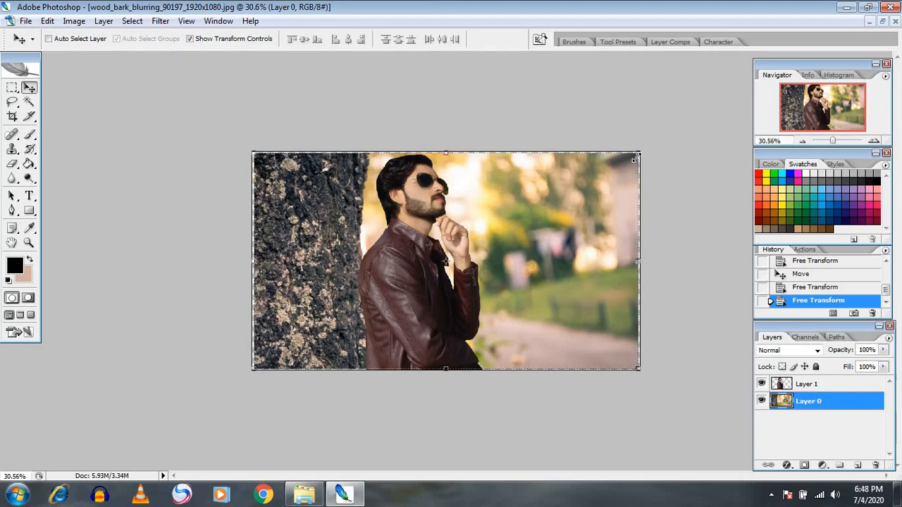
Step: Add a 40 px outside Stroke layer style to Layer 0 in yellow (R 255, G 234, B 0) as a frame
{"action": "left_click", "coordinate": [786, 465]}
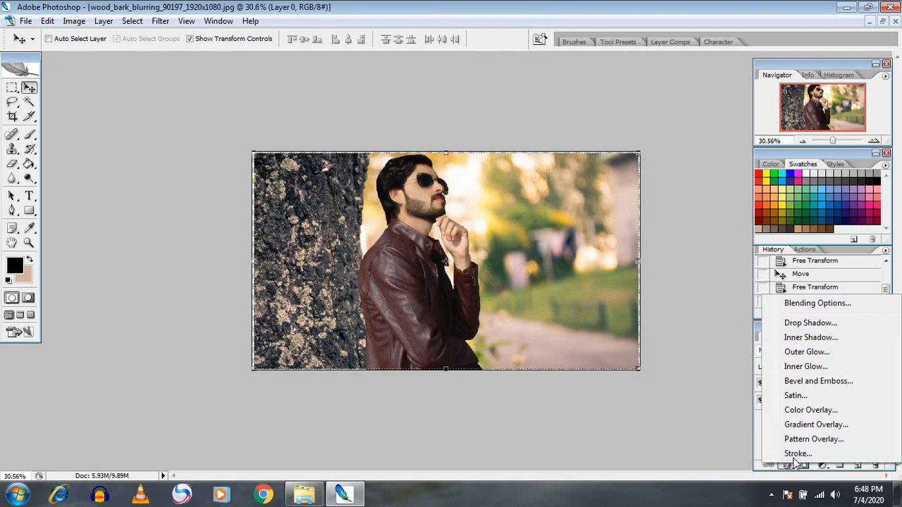
{"action": "left_click", "coordinate": [794, 454]}
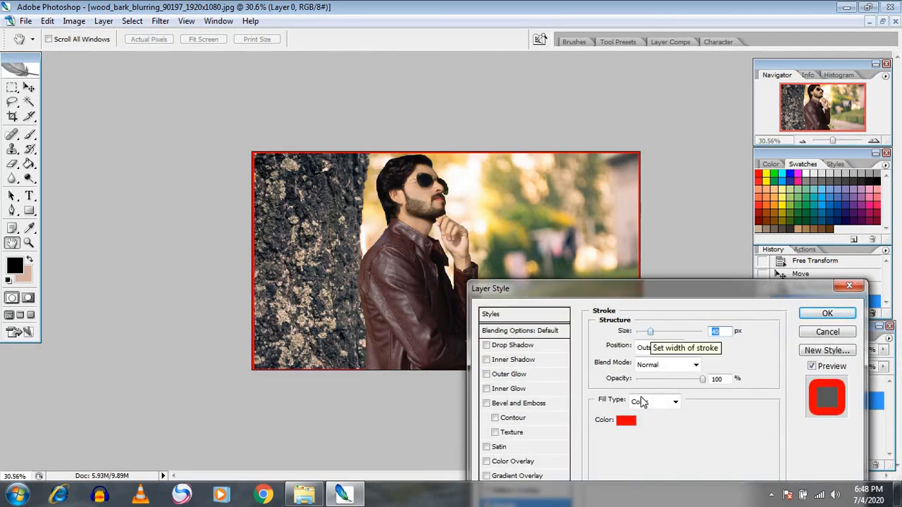
{"action": "left_click", "coordinate": [630, 422]}
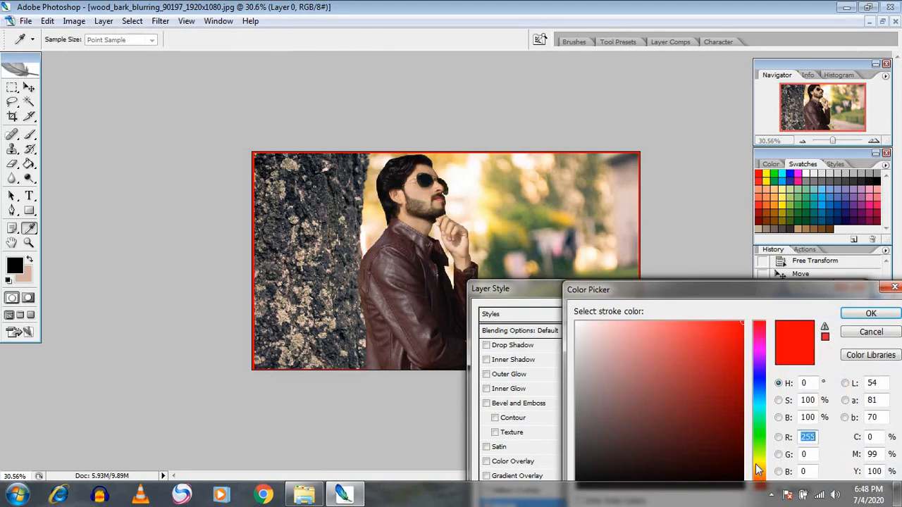
{"action": "left_click", "coordinate": [755, 463]}
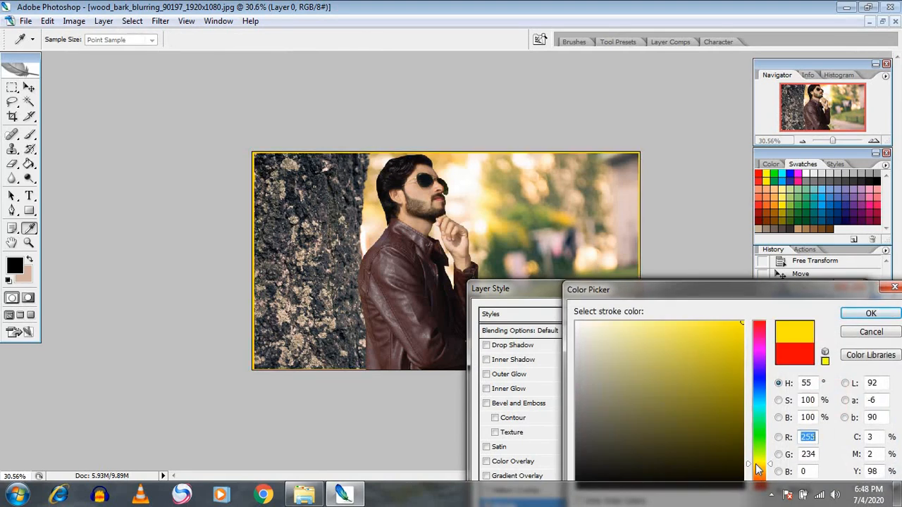
{"action": "left_click", "coordinate": [855, 316]}
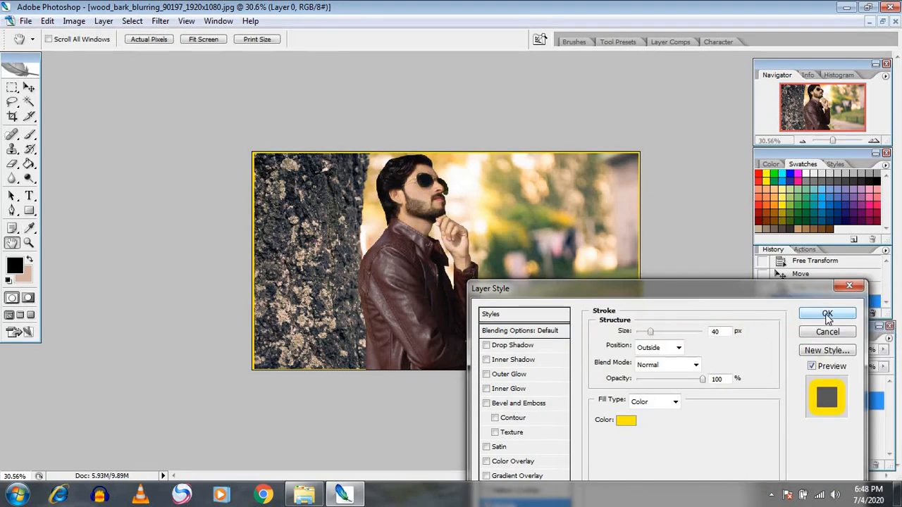
{"action": "left_click", "coordinate": [828, 315]}
{"action": "scroll", "coordinate": [700, 262], "scroll_direction": "down", "scroll_amount": 3}
{"action": "scroll", "coordinate": [701, 263], "scroll_direction": "up", "scroll_amount": 3}
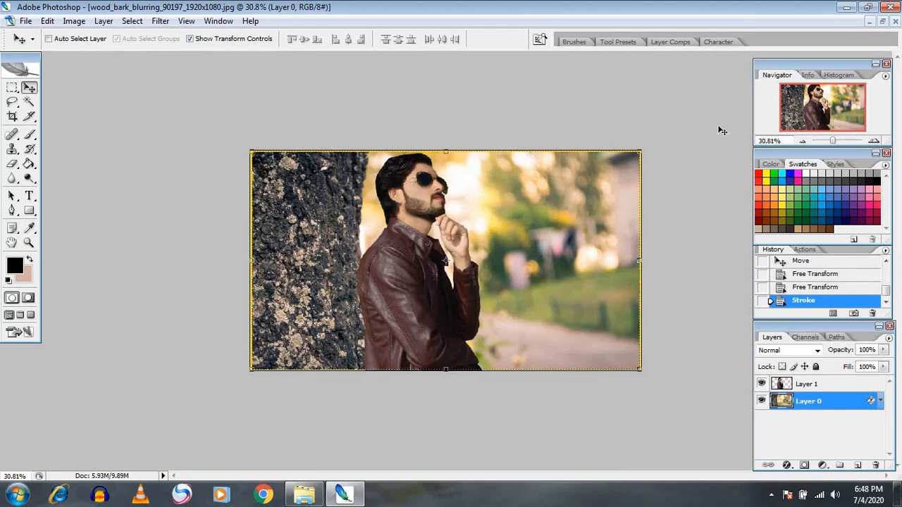
Step: Choose the Horizontal Type tool and set the text colour to blue (R 6, G 46, B 248)
{"action": "left_click", "coordinate": [32, 197]}
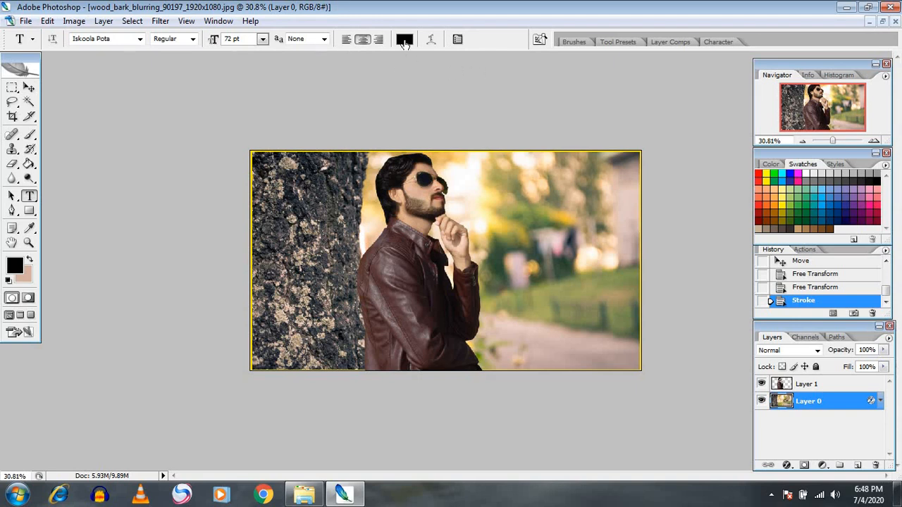
{"action": "left_click", "coordinate": [403, 41]}
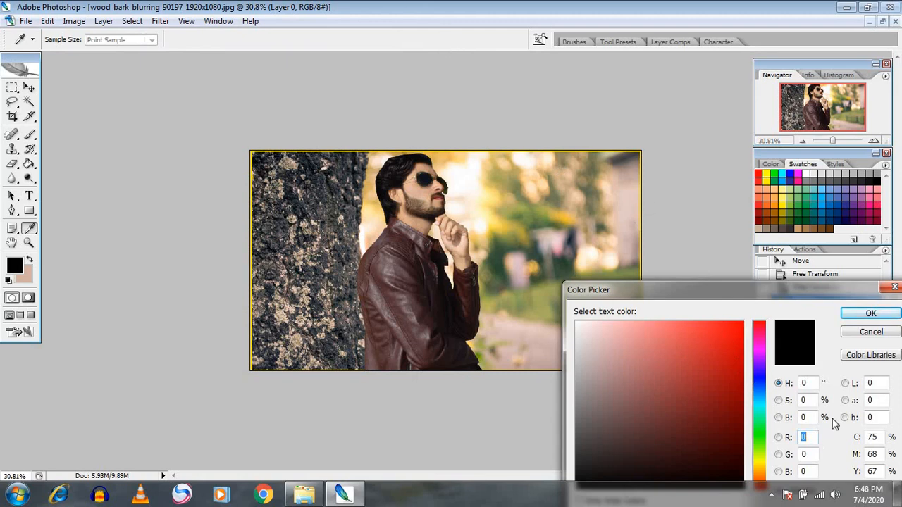
{"action": "left_click", "coordinate": [762, 409]}
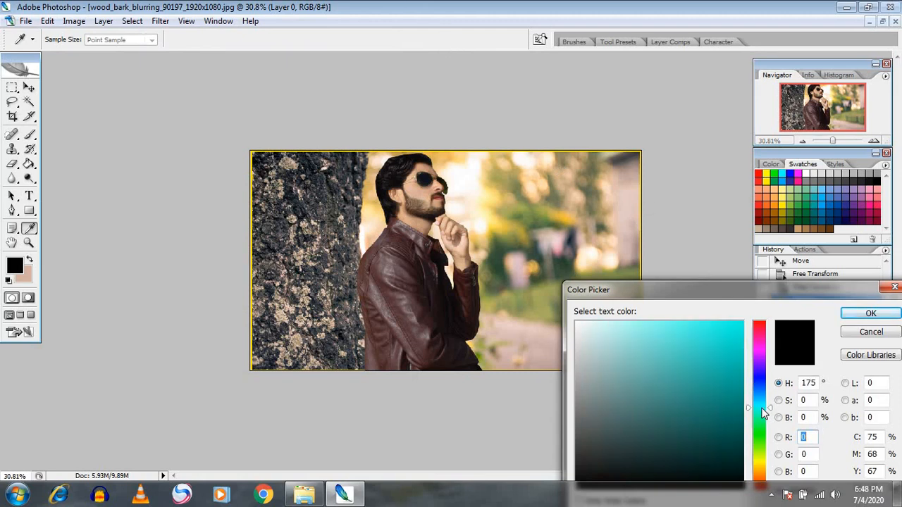
{"action": "left_click", "coordinate": [739, 325]}
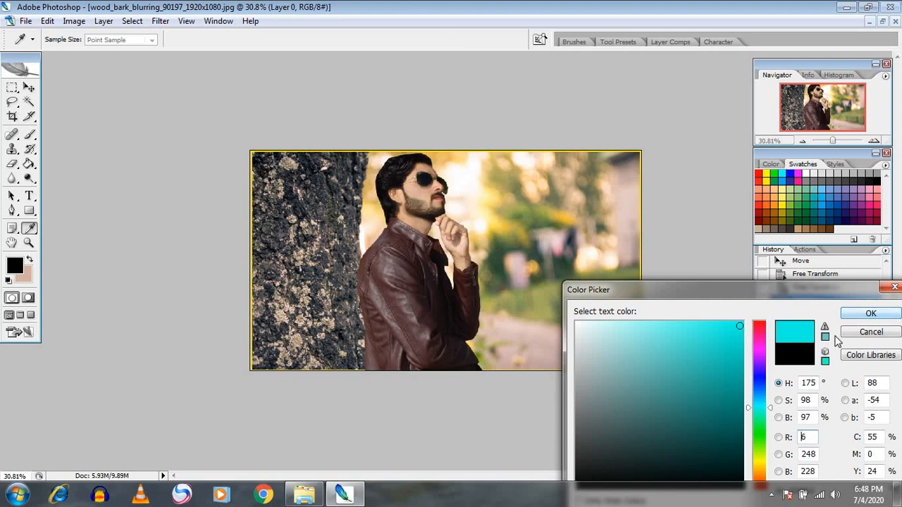
{"action": "left_click", "coordinate": [760, 382]}
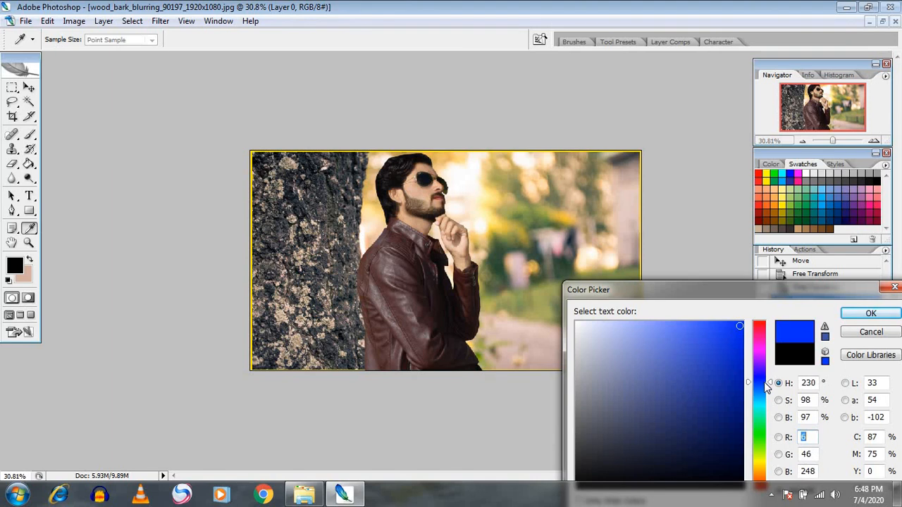
{"action": "left_click", "coordinate": [866, 313]}
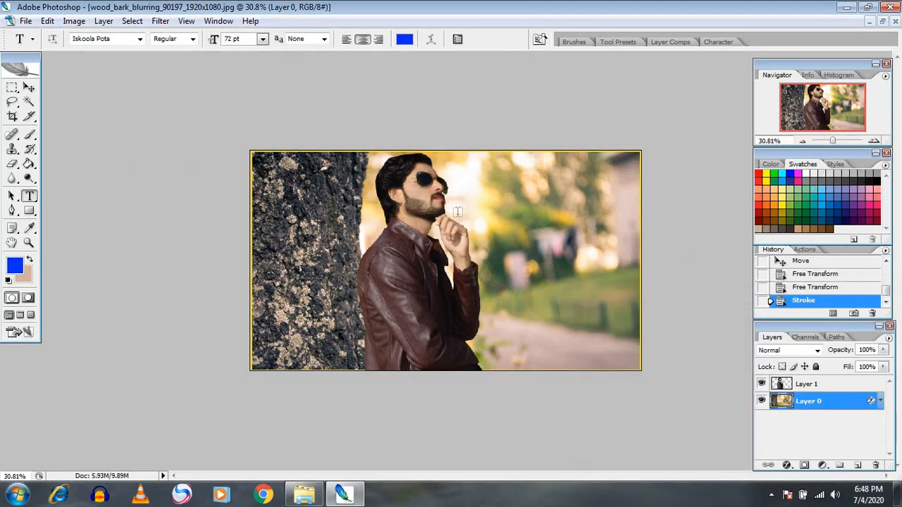
Step: Create a large text box over the picture and enter the text "Auttroo" at 72 pt in Iskoola Pota
{"action": "left_click_drag", "start_coordinate": [314, 152], "coordinate": [625, 361]}
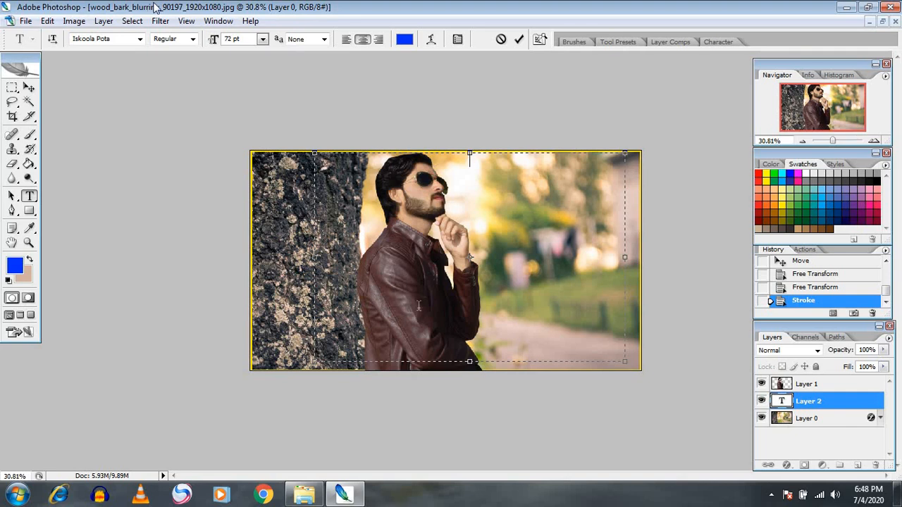
{"action": "left_click", "coordinate": [262, 39]}
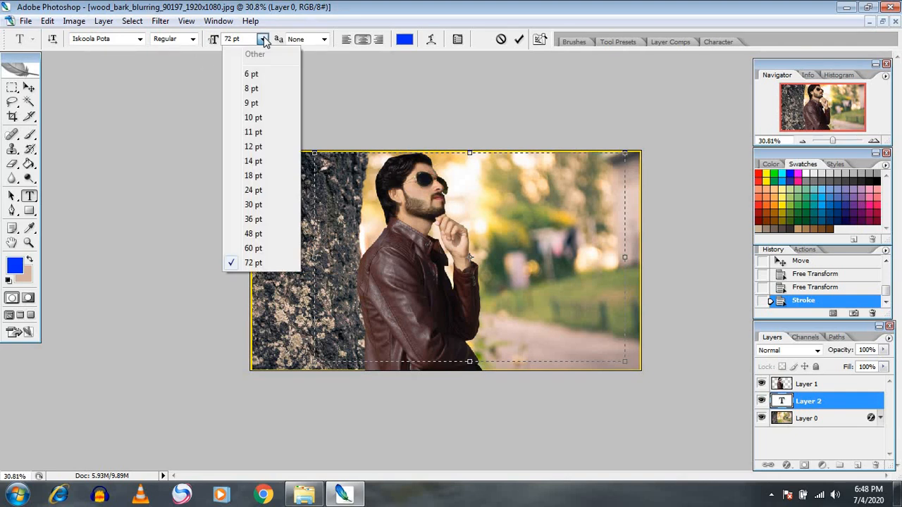
{"action": "left_click", "coordinate": [263, 40]}
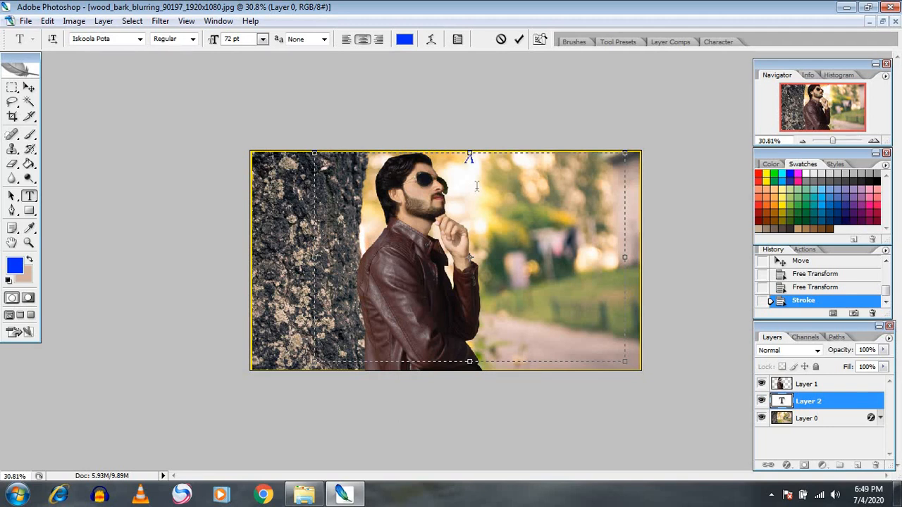
{"action": "type", "text": "uff"}
{"action": "type", "text": "ir"}
{"action": "type", "text": "oo"}
{"action": "left_click", "coordinate": [29, 88]}
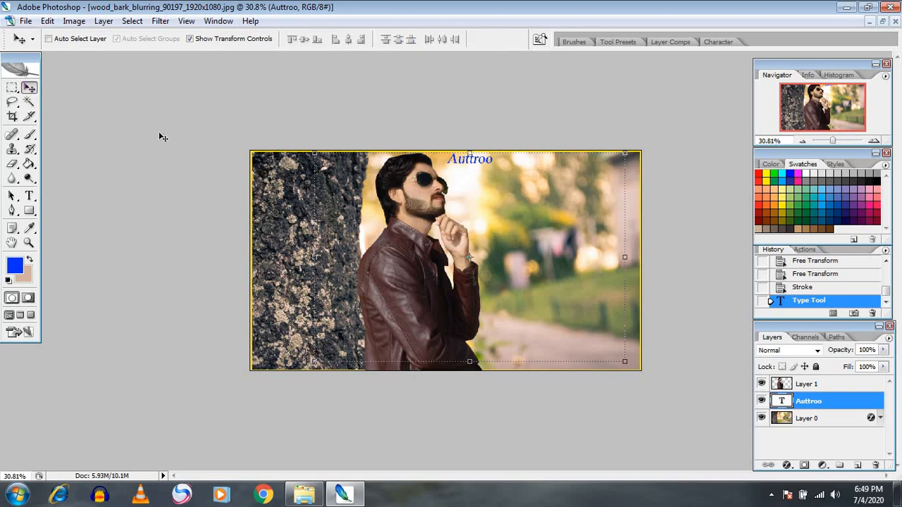
Step: Enlarge the "Auttroo" text to about 126.38 pt with Free Transform, place it beside the man's face, and apply
{"action": "key", "text": "ctrl+t"}
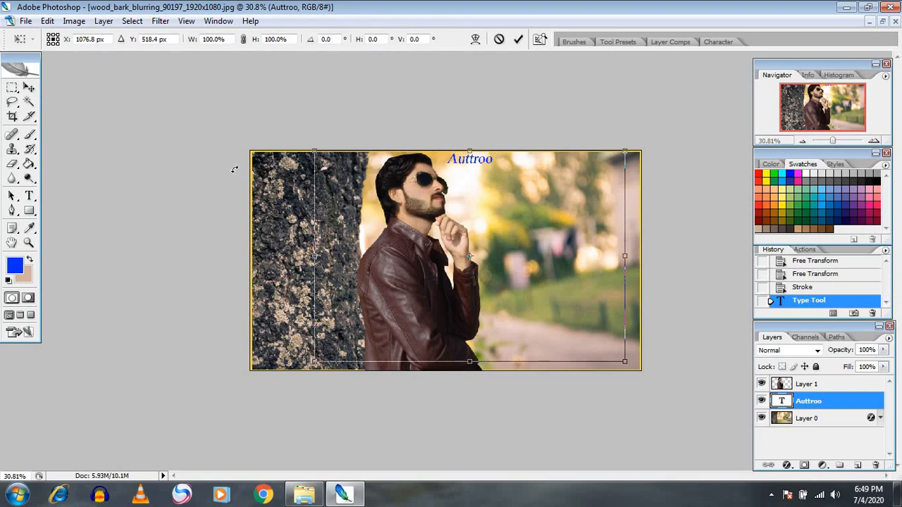
{"action": "left_click_drag", "start_coordinate": [624, 363], "coordinate": [741, 440]}
{"action": "left_click_drag", "start_coordinate": [502, 324], "coordinate": [534, 308]}
{"action": "key", "text": "Return"}
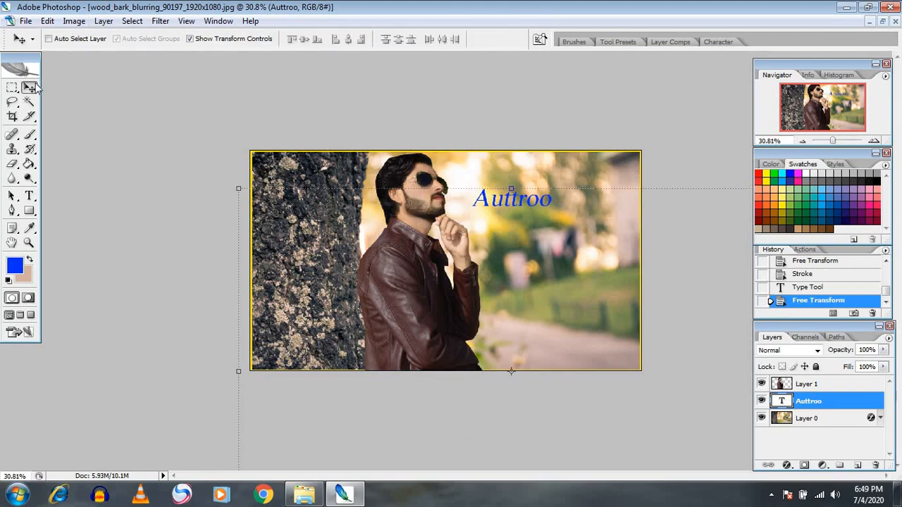
Step: Change the "Auttroo" text to vertical orientation and move it inside the picture's right edge
{"action": "left_click", "coordinate": [29, 196]}
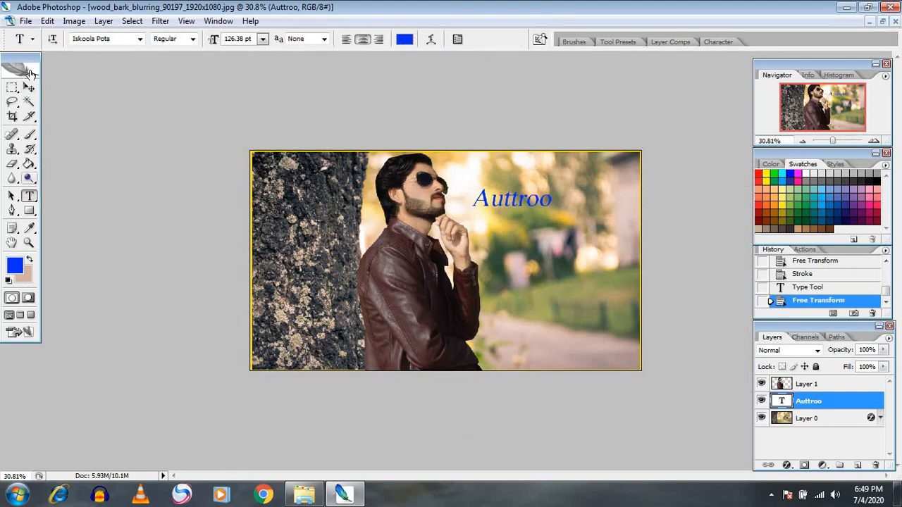
{"action": "left_click", "coordinate": [55, 42]}
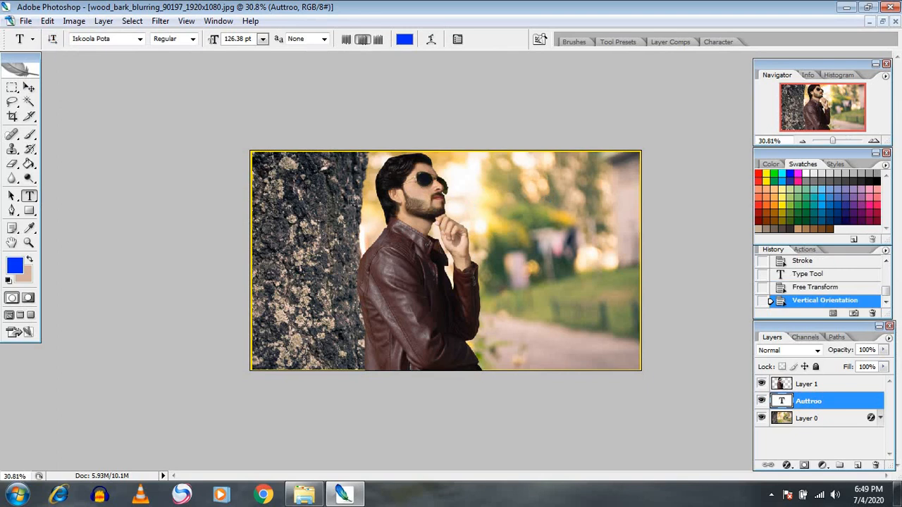
{"action": "left_click", "coordinate": [28, 88]}
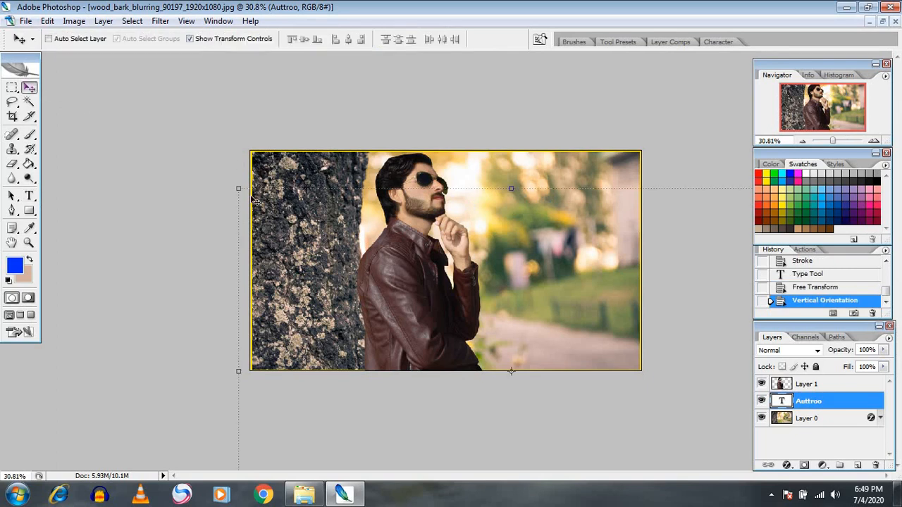
{"action": "scroll", "coordinate": [556, 302], "scroll_direction": "down", "scroll_amount": 2}
{"action": "left_click_drag", "start_coordinate": [576, 296], "coordinate": [490, 274]}
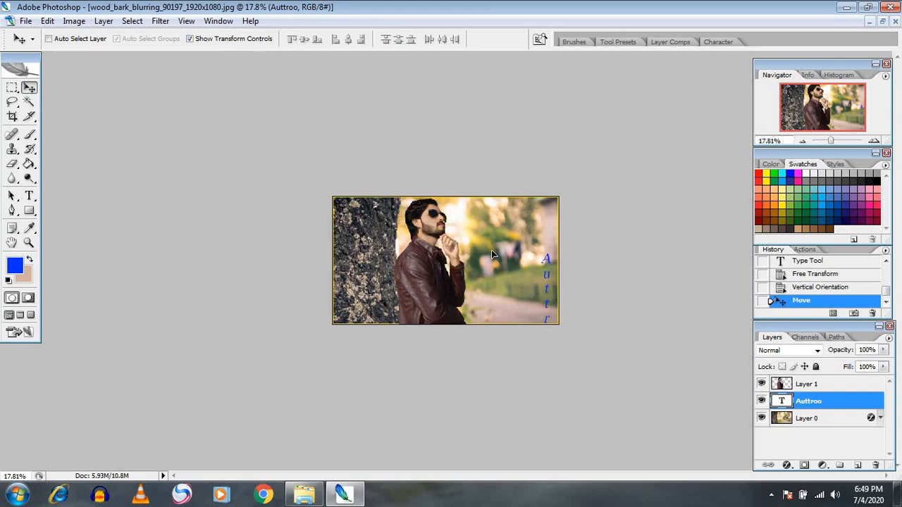
{"action": "left_click_drag", "start_coordinate": [496, 237], "coordinate": [499, 237]}
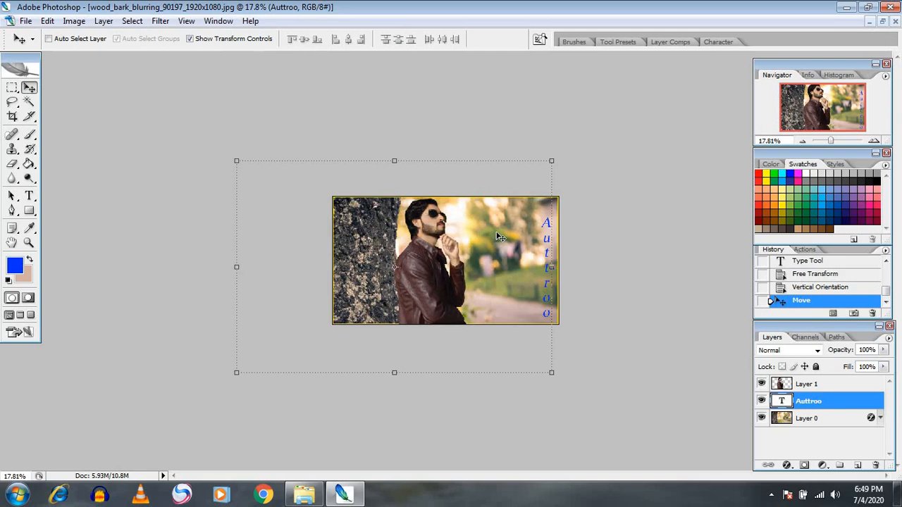
Step: Nudge the vertical "Auttroo" text slightly upward so it is spaced more evenly between the photo's upper and lower borders
{"action": "key", "text": "Up"}
{"action": "key", "text": "Up"}
{"action": "key", "text": "Up"}
{"action": "key", "text": "Up"}
{"action": "key", "text": "Up"}
{"action": "key", "text": "Up"}
{"action": "key", "text": "Up"}
{"action": "key", "text": "Up"}
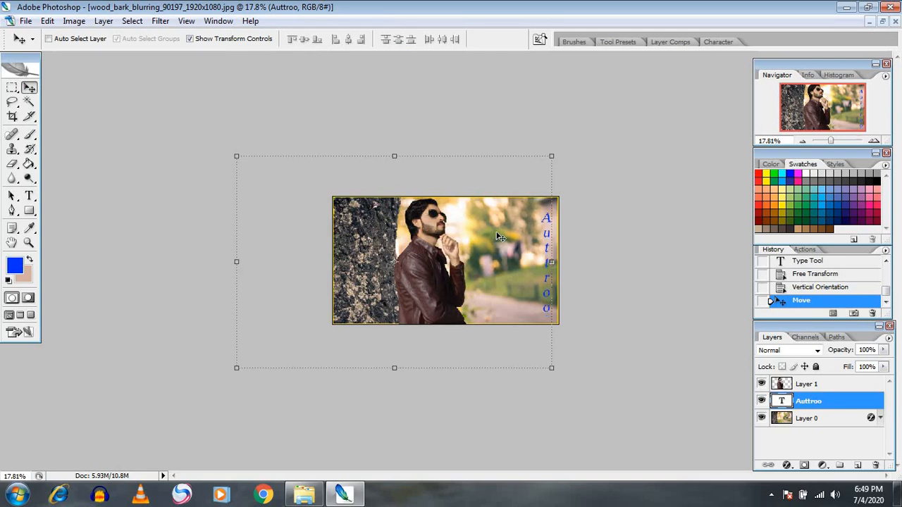
{"action": "scroll", "coordinate": [497, 234], "scroll_direction": "up", "scroll_amount": 9}
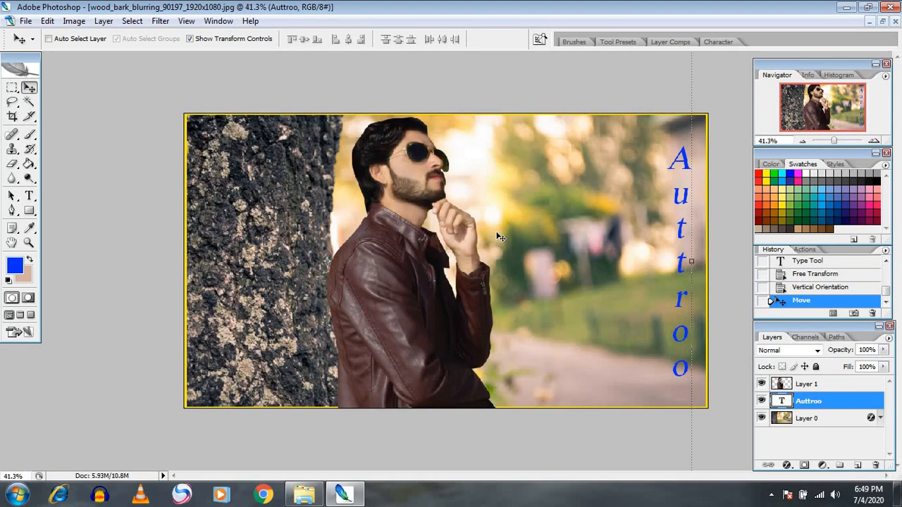
Step: Add a yellow stroke (R 255, G 246, B 0) around the outside of the vertical "Auttroo" text
{"action": "scroll", "coordinate": [497, 234], "scroll_direction": "down", "scroll_amount": 1}
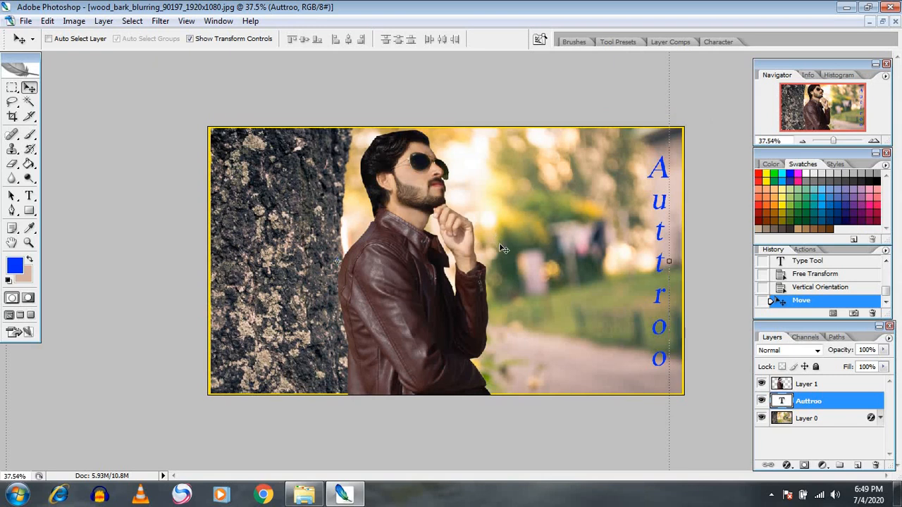
{"action": "scroll", "coordinate": [502, 247], "scroll_direction": "down", "scroll_amount": 5}
{"action": "scroll", "coordinate": [541, 286], "scroll_direction": "up", "scroll_amount": 5}
{"action": "left_click", "coordinate": [787, 465]}
{"action": "left_click", "coordinate": [792, 455]}
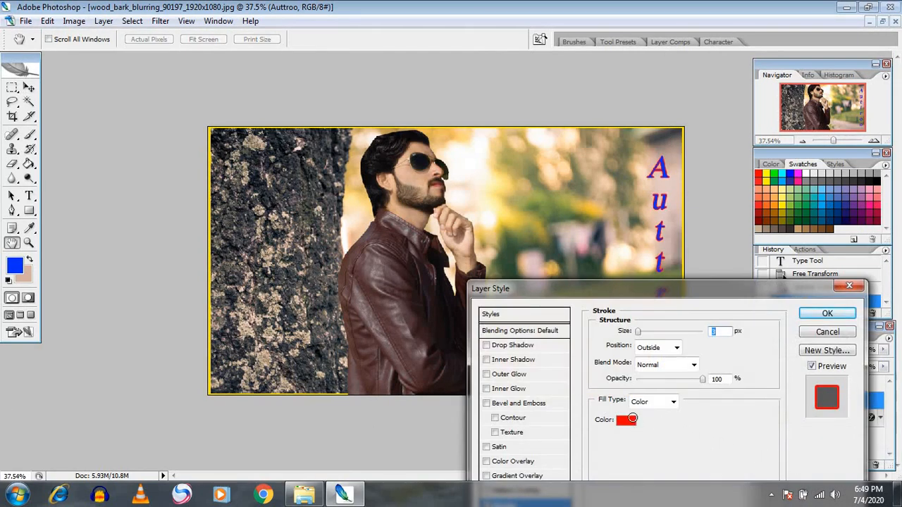
{"action": "left_click", "coordinate": [629, 420]}
{"action": "left_click", "coordinate": [757, 463]}
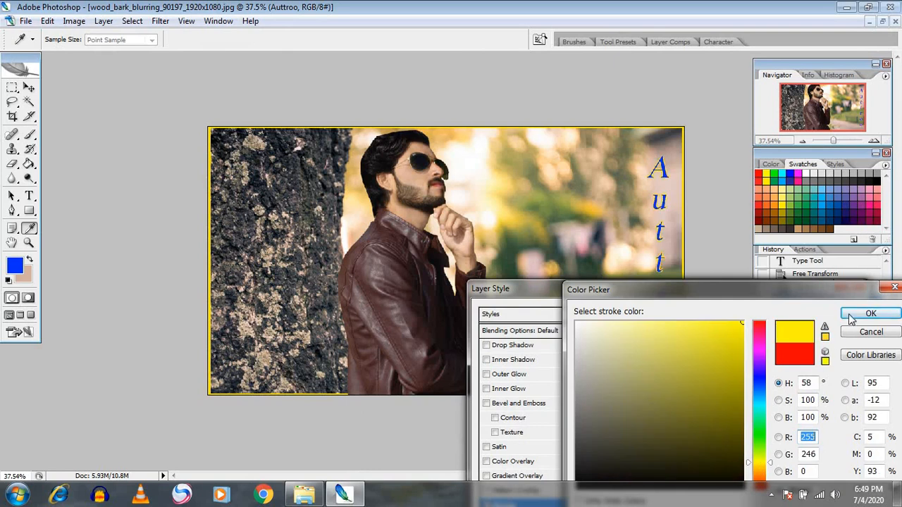
{"action": "left_click", "coordinate": [871, 313]}
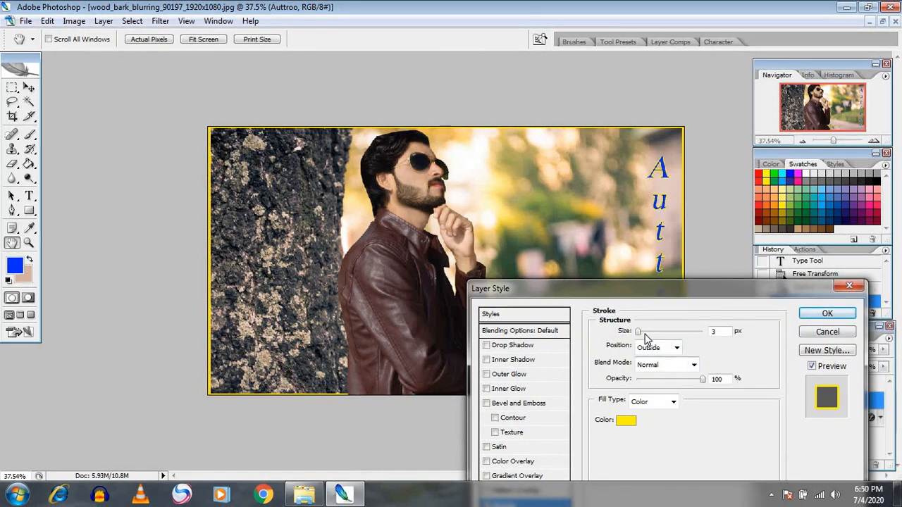
Step: Make the yellow stroke around the "Auttroo" text slightly thicker than 3 px and apply the layer style
{"action": "left_click", "coordinate": [642, 332]}
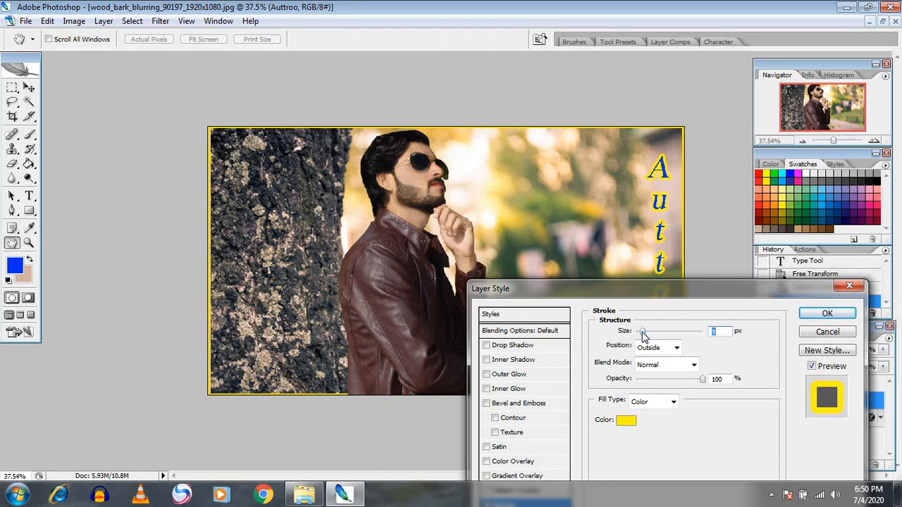
{"action": "key", "text": "Down"}
{"action": "key", "text": "Down"}
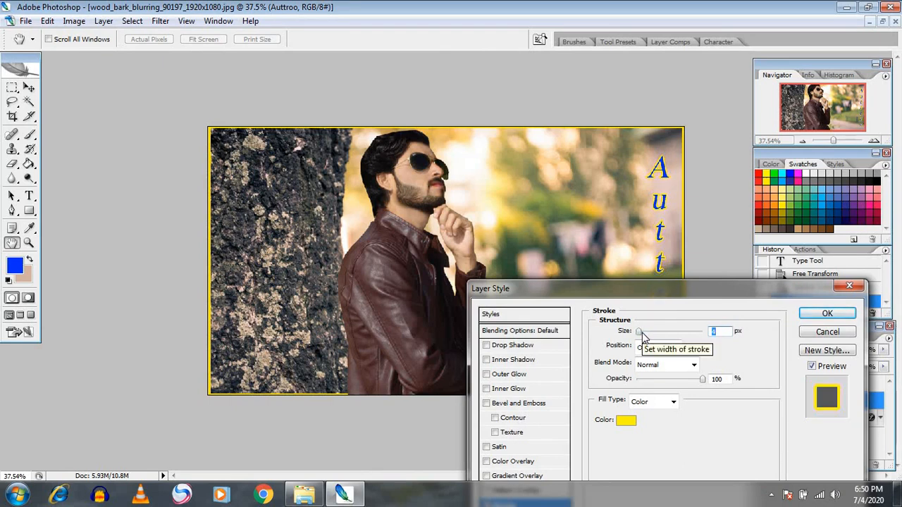
{"action": "left_click", "coordinate": [816, 314]}
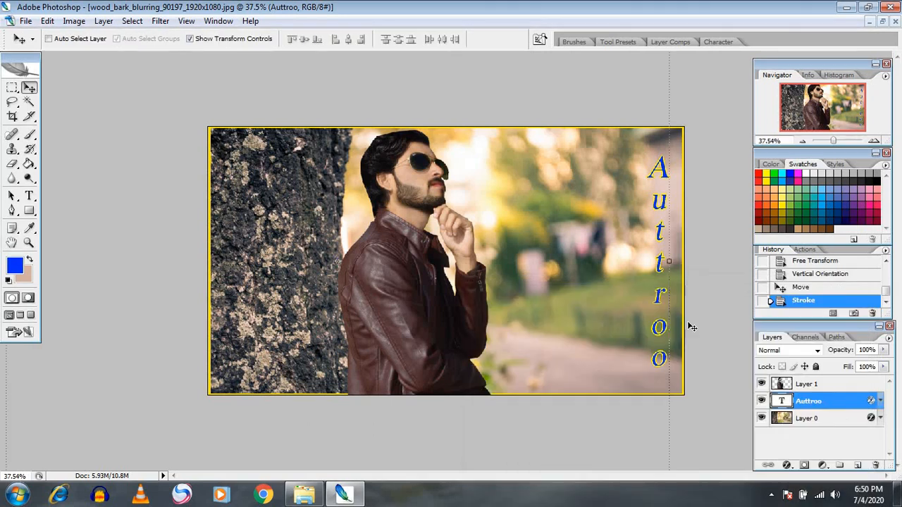
Step: Open the Untitled-1 eagle logo image from the desktop in Photoshop
{"action": "key", "text": "ctrl+t"}
{"action": "key", "text": "Escape"}
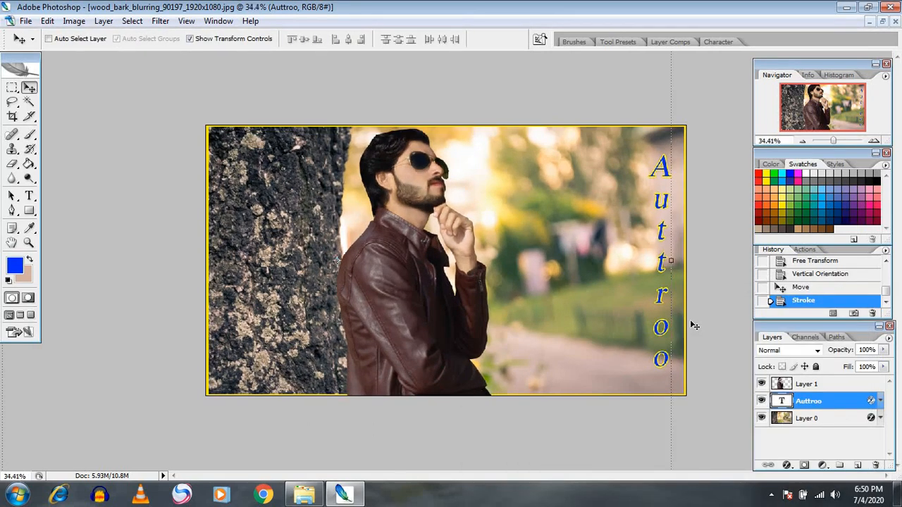
{"action": "key", "text": "ctrl+t"}
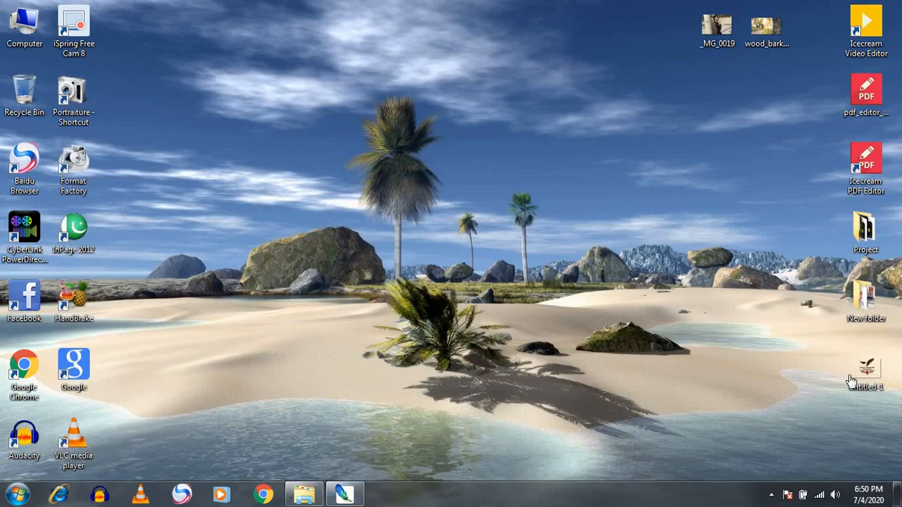
{"action": "left_click", "coordinate": [345, 496]}
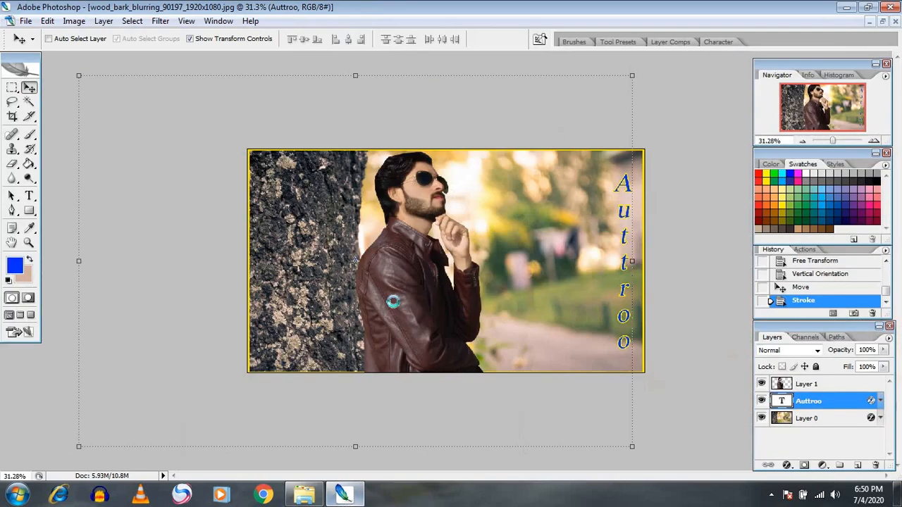
{"action": "key", "text": "ctrl+Tab"}
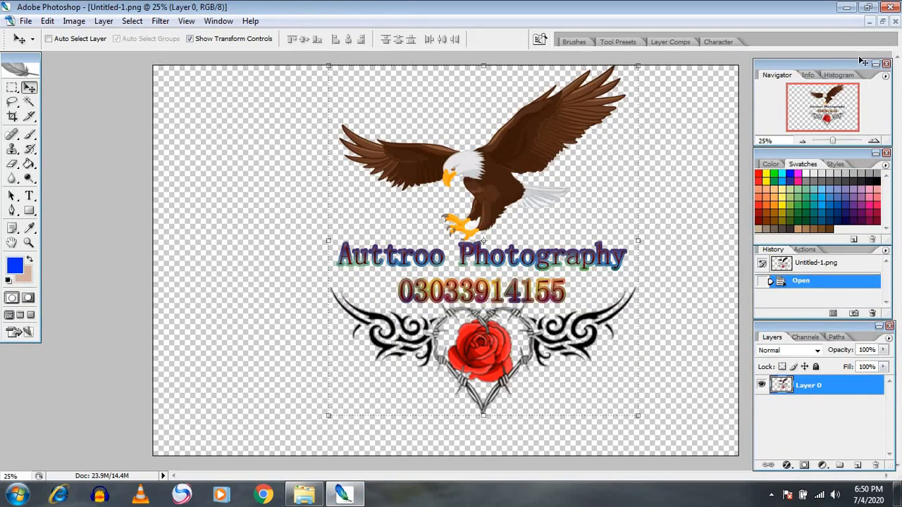
Step: Show the documents in separate windows and copy the eagle logo from Untitled-1.png into the wood bark composite as a new layer
{"action": "left_click", "coordinate": [883, 21]}
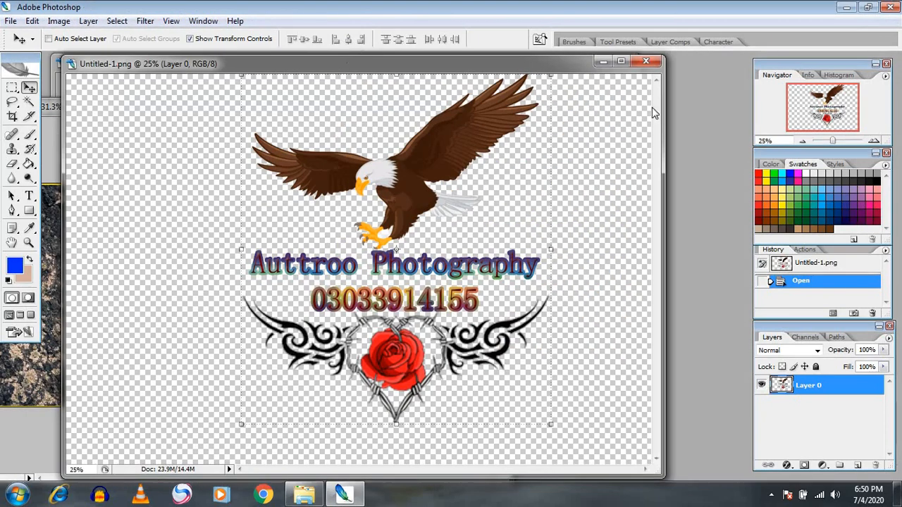
{"action": "left_click_drag", "start_coordinate": [417, 65], "coordinate": [818, 114]}
{"action": "left_click_drag", "start_coordinate": [715, 217], "coordinate": [268, 250]}
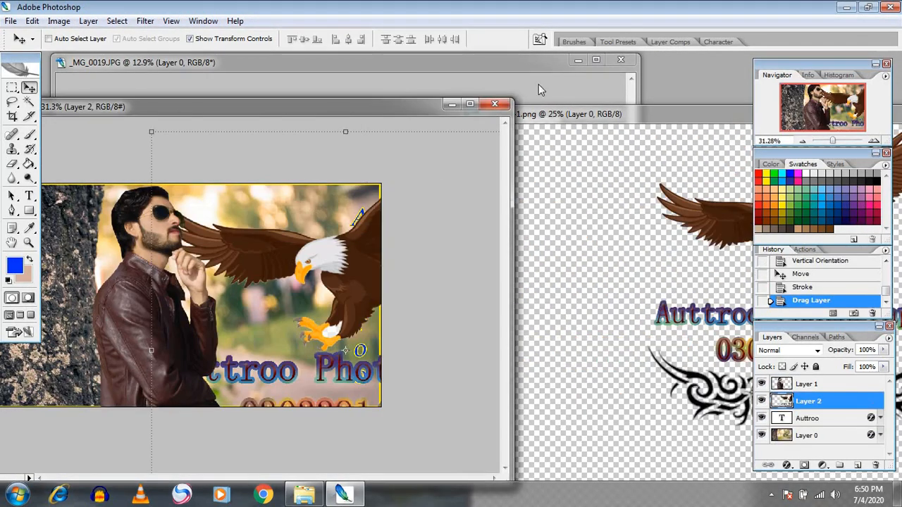
Step: Move the _MG_0019.JPG window out of the way and maximize the wood bark composite's window
{"action": "left_click", "coordinate": [595, 60]}
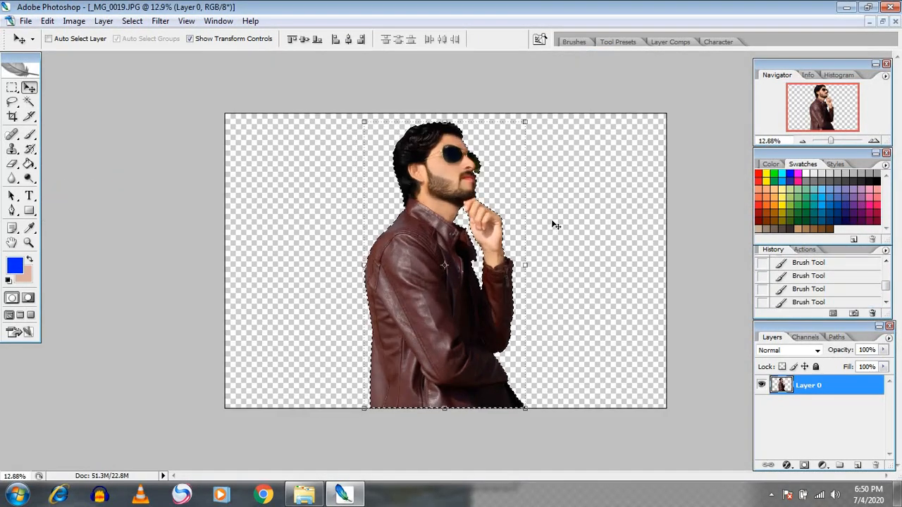
{"action": "left_click", "coordinate": [882, 21]}
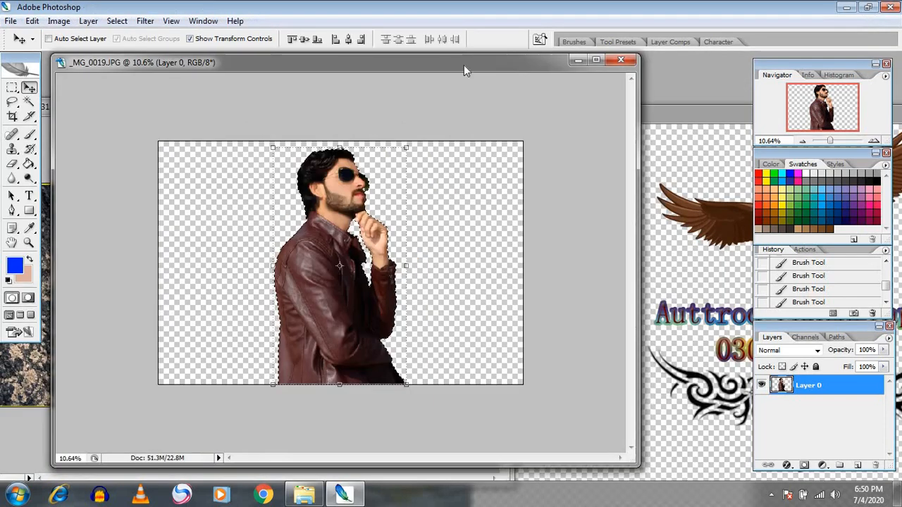
{"action": "left_click_drag", "start_coordinate": [466, 67], "coordinate": [650, 295]}
{"action": "left_click", "coordinate": [470, 105]}
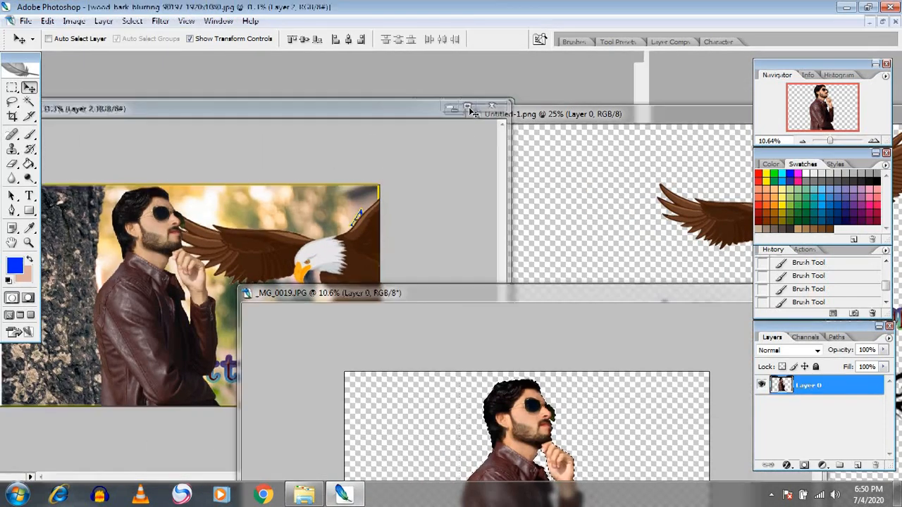
Step: Scale the eagle logo to 11.2% with Free Transform, place it by the picture's upper edge between the man and the text, and apply
{"action": "scroll", "coordinate": [515, 195], "scroll_direction": "down", "scroll_amount": 2}
{"action": "key", "text": "ctrl+t"}
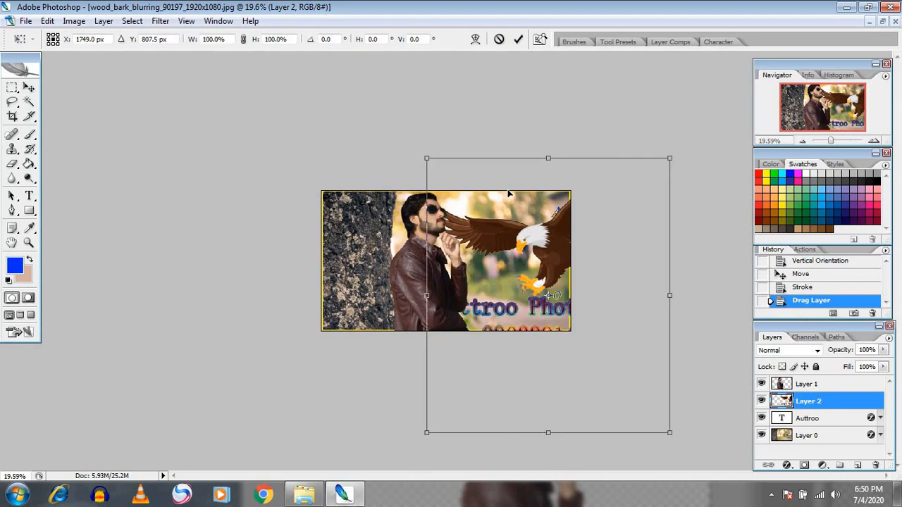
{"action": "left_click_drag", "start_coordinate": [668, 164], "coordinate": [494, 217]}
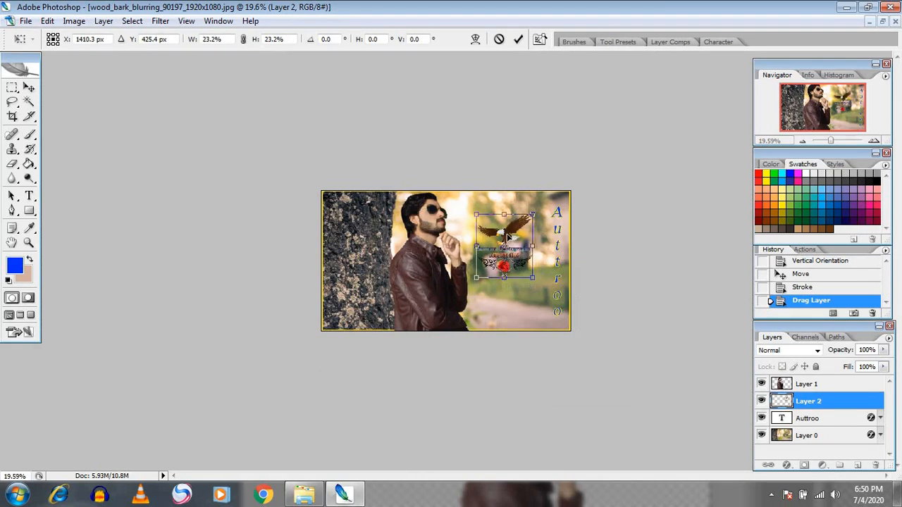
{"action": "scroll", "coordinate": [497, 218], "scroll_direction": "up", "scroll_amount": 5}
{"action": "scroll", "coordinate": [572, 221], "scroll_direction": "down", "scroll_amount": 3}
{"action": "scroll", "coordinate": [573, 221], "scroll_direction": "up", "scroll_amount": 1}
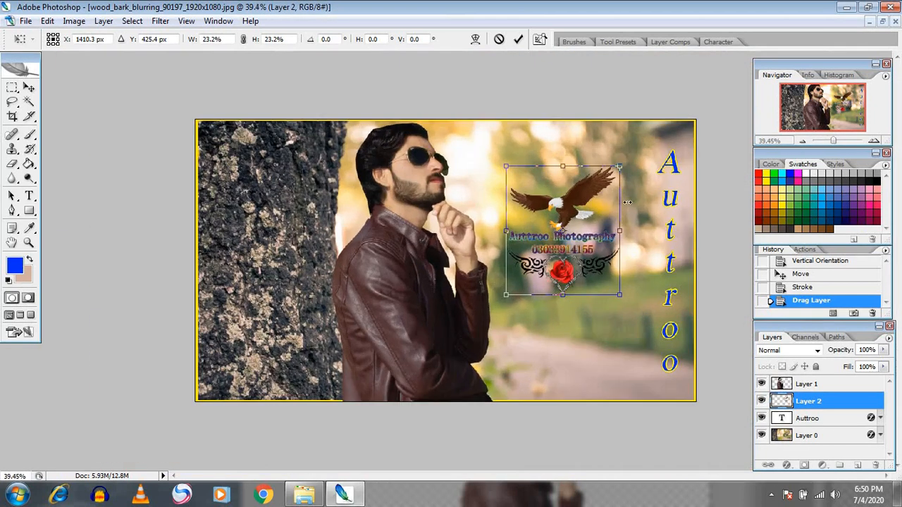
{"action": "left_click_drag", "start_coordinate": [598, 166], "coordinate": [569, 148]}
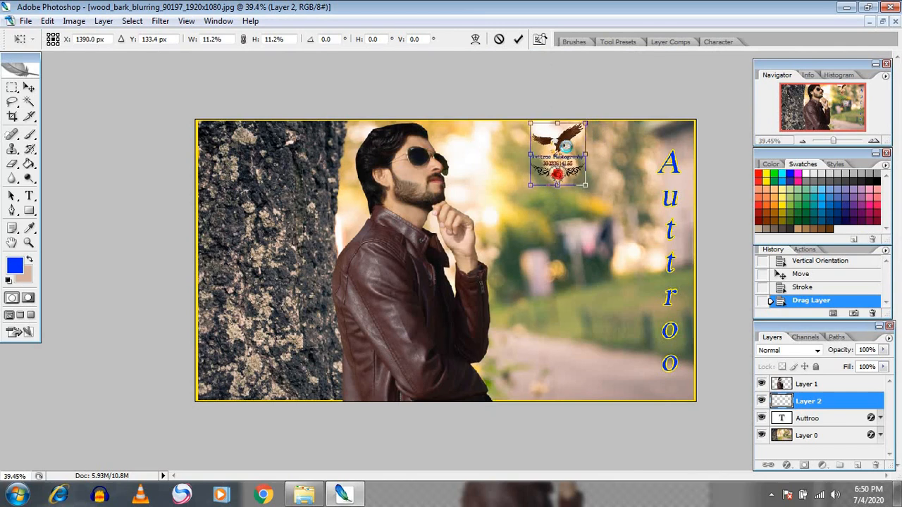
{"action": "key", "text": "Return"}
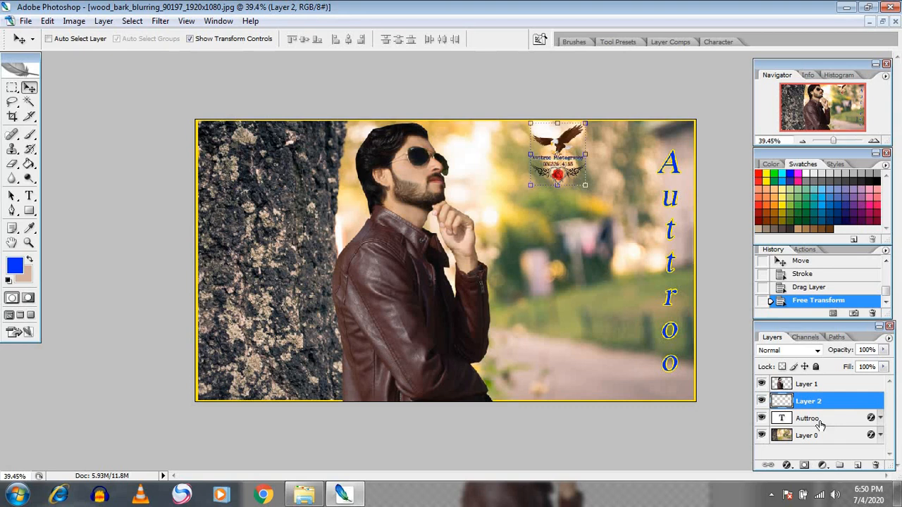
Step: Brighten the man on Layer 1 with an RGB Curves adjustment from input 116 to output 137
{"action": "left_click", "coordinate": [815, 385]}
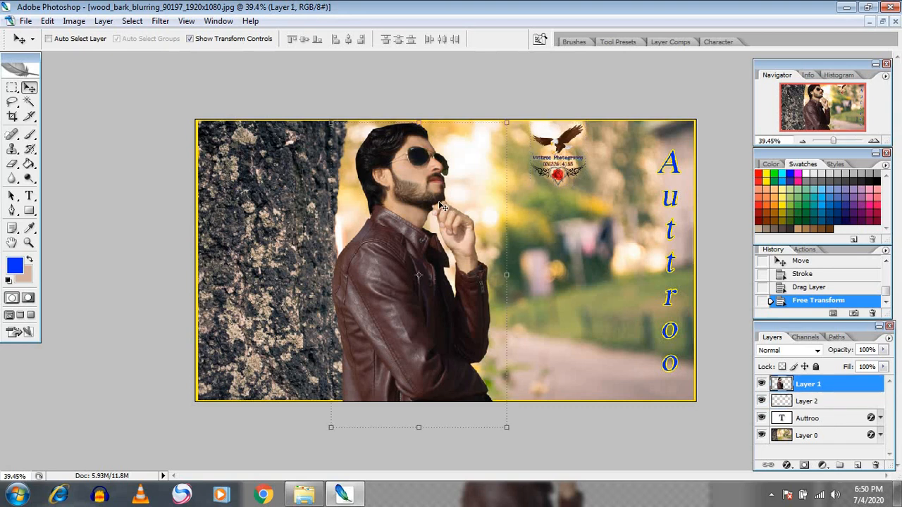
{"action": "key", "text": "ctrl+m"}
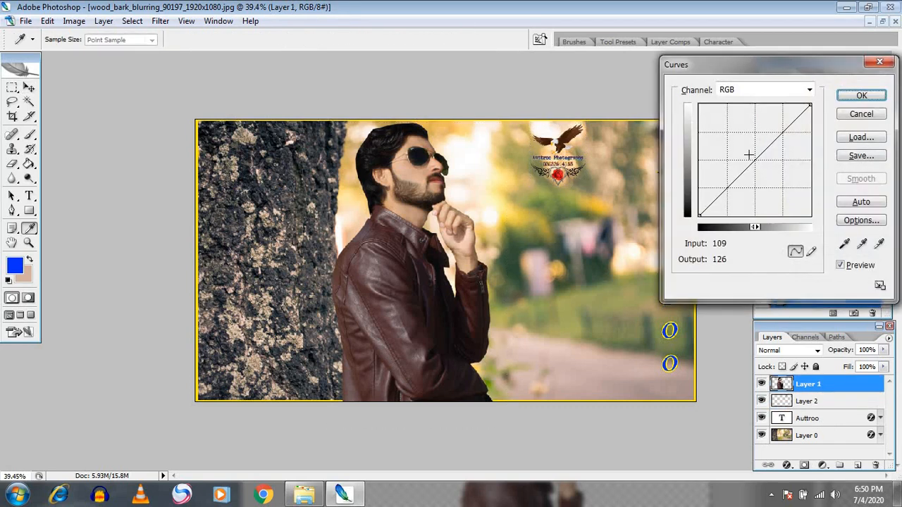
{"action": "left_click", "coordinate": [748, 155]}
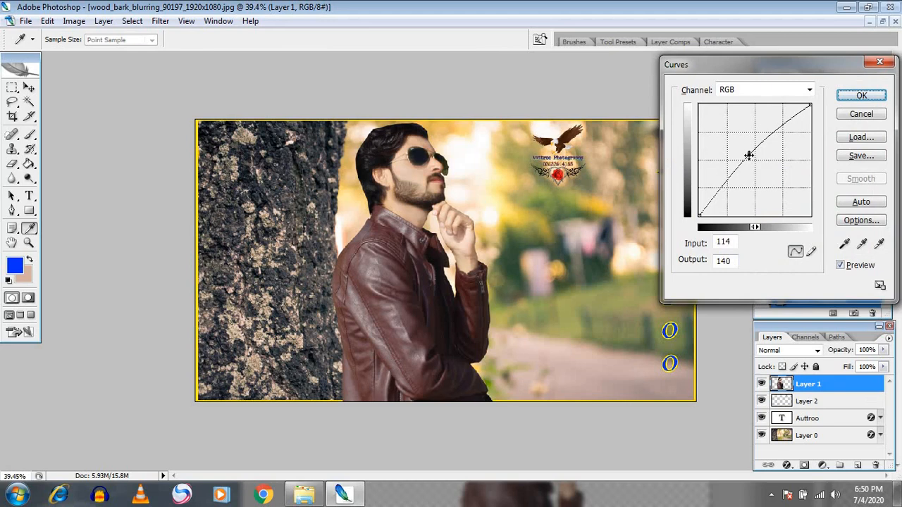
{"action": "left_click_drag", "start_coordinate": [748, 156], "coordinate": [750, 157]}
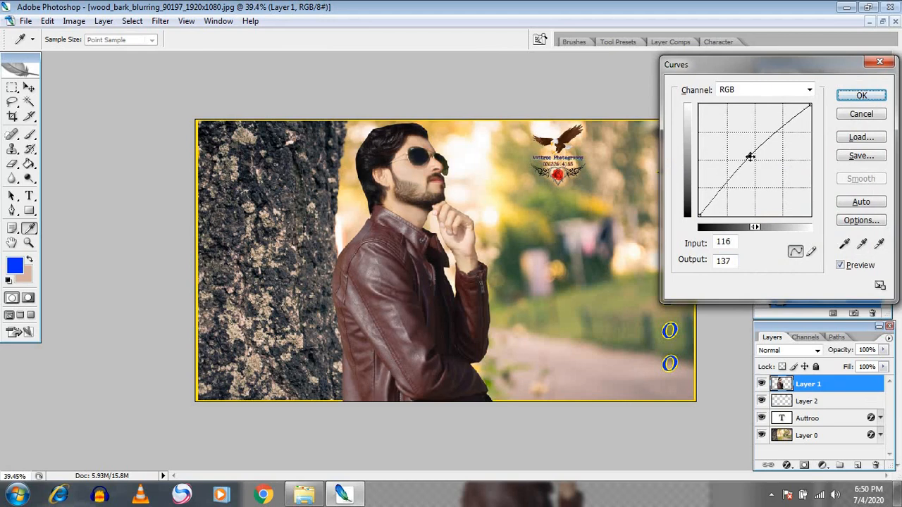
{"action": "left_click", "coordinate": [841, 98]}
Step: Deepen the dark tones of the man's layer with Selective Color, setting Black to +100% for the Blacks
{"action": "key", "text": "alt+i"}
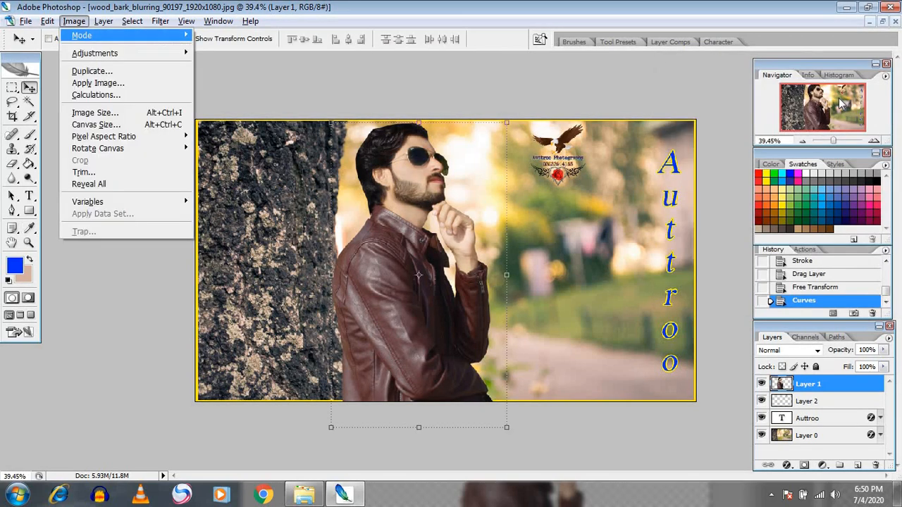
{"action": "key", "text": "a"}
{"action": "key", "text": "s"}
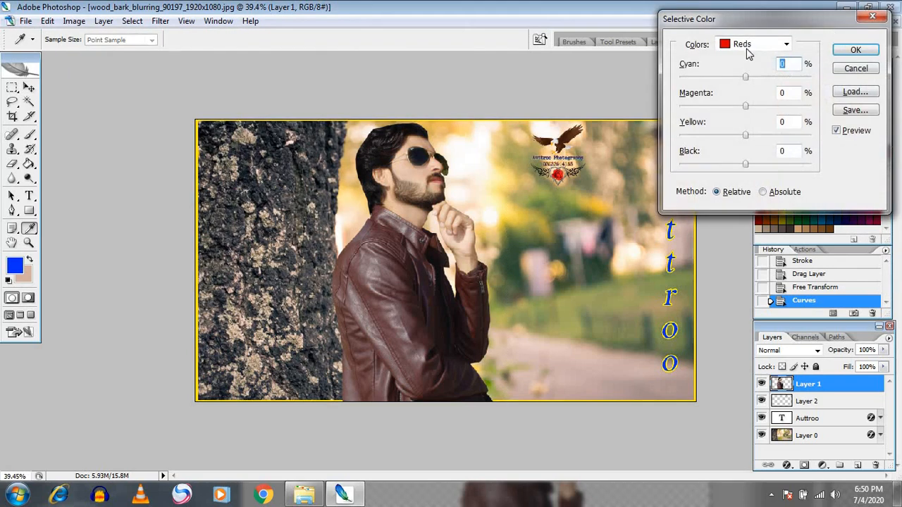
{"action": "left_click", "coordinate": [752, 43]}
{"action": "left_click", "coordinate": [749, 154]}
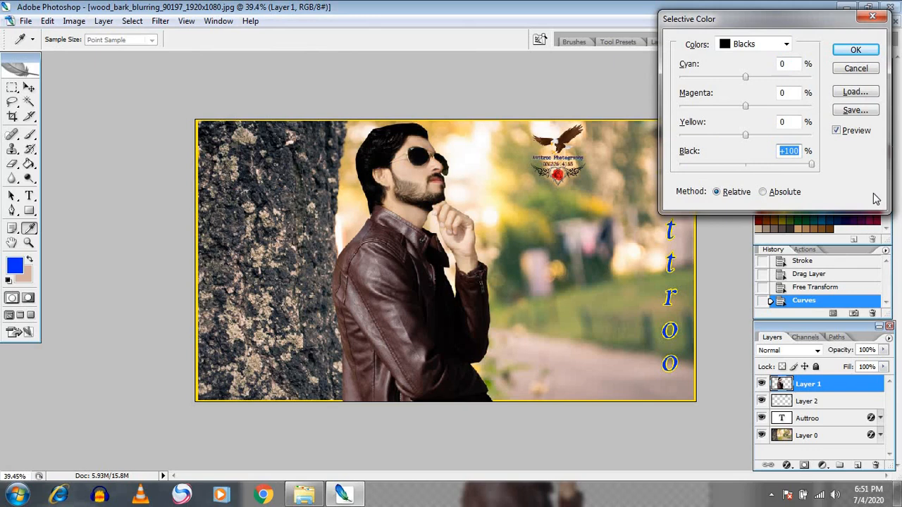
{"action": "left_click", "coordinate": [838, 52]}
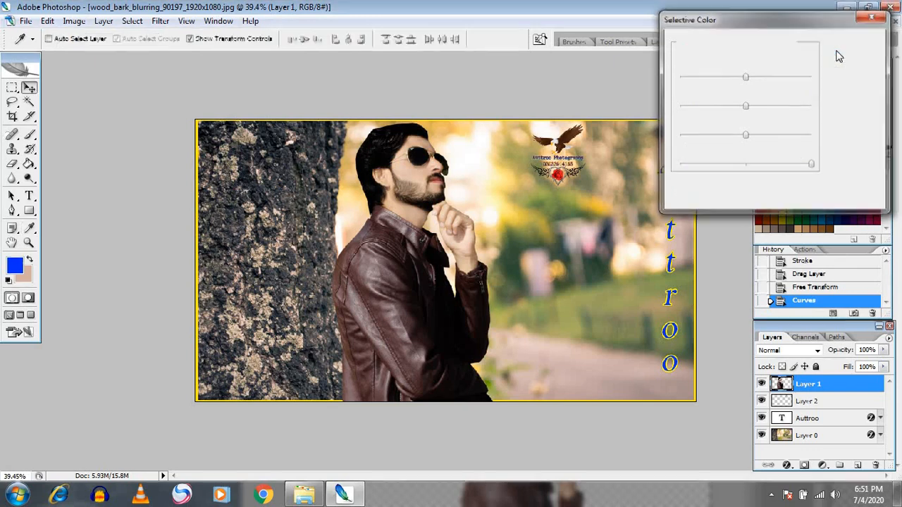
Step: Raise the saturation of the man's layer to +40 with Hue/Saturation
{"action": "key", "text": "ctrl+u"}
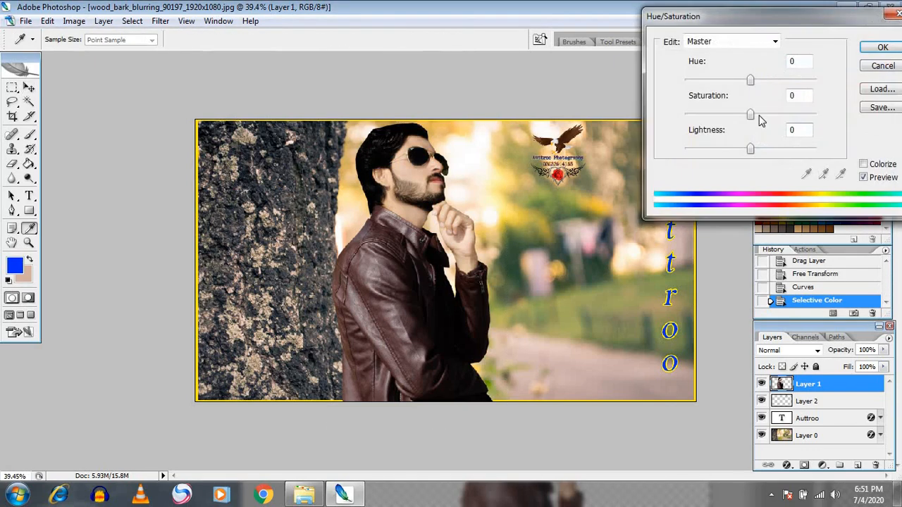
{"action": "left_click_drag", "start_coordinate": [759, 117], "coordinate": [782, 120]}
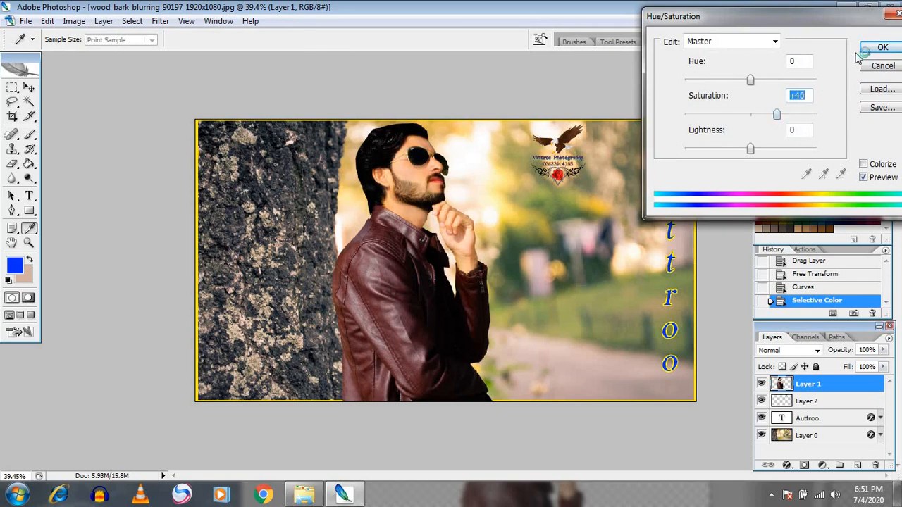
{"action": "left_click", "coordinate": [881, 47]}
{"action": "key", "text": "v"}
Step: Lighten the man's layer again with an RGB Curves adjustment from input 118 to output 132
{"action": "key", "text": "ctrl+m"}
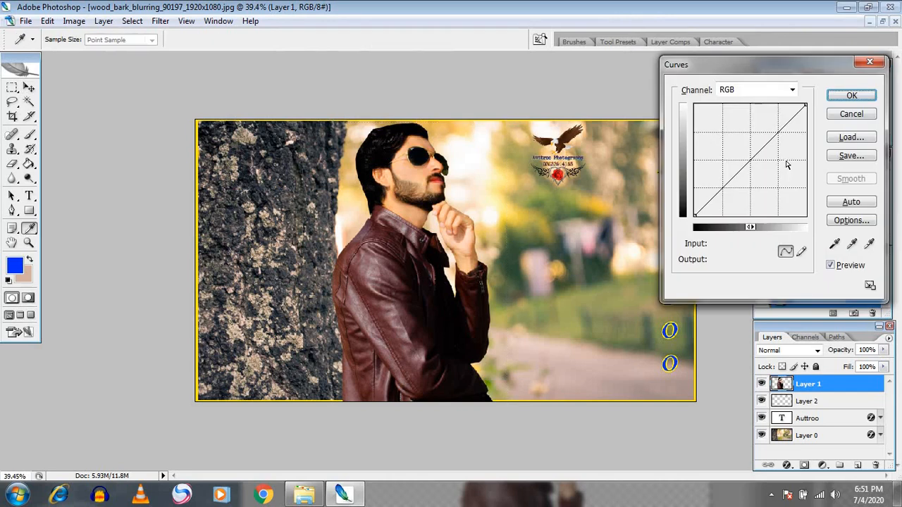
{"action": "left_click", "coordinate": [748, 160]}
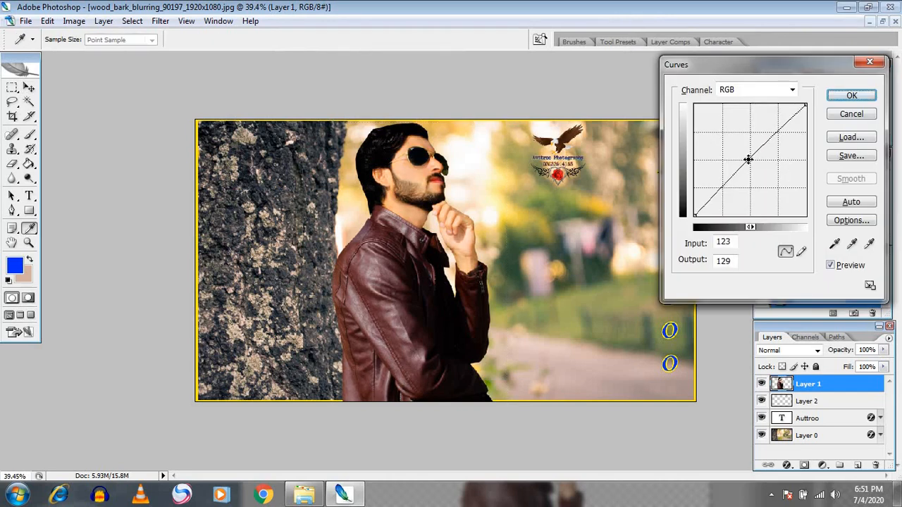
{"action": "left_click_drag", "start_coordinate": [746, 159], "coordinate": [745, 158]}
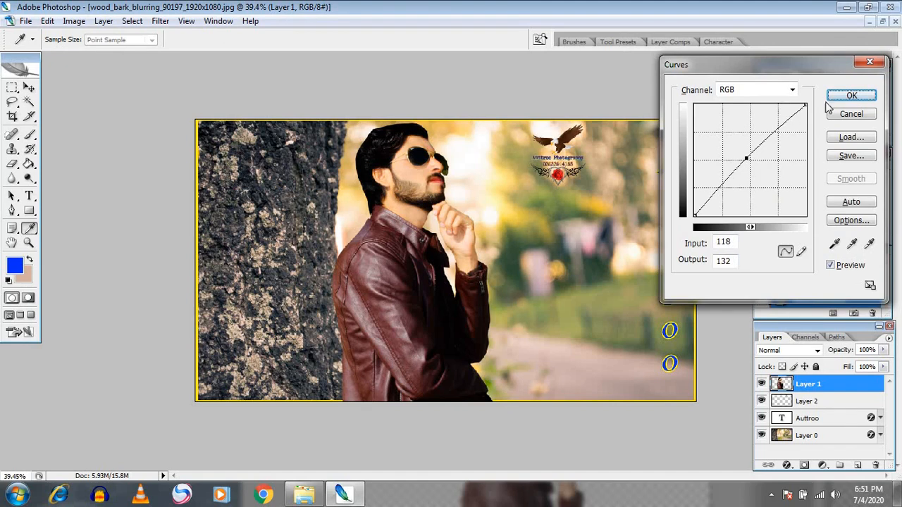
{"action": "left_click", "coordinate": [851, 96]}
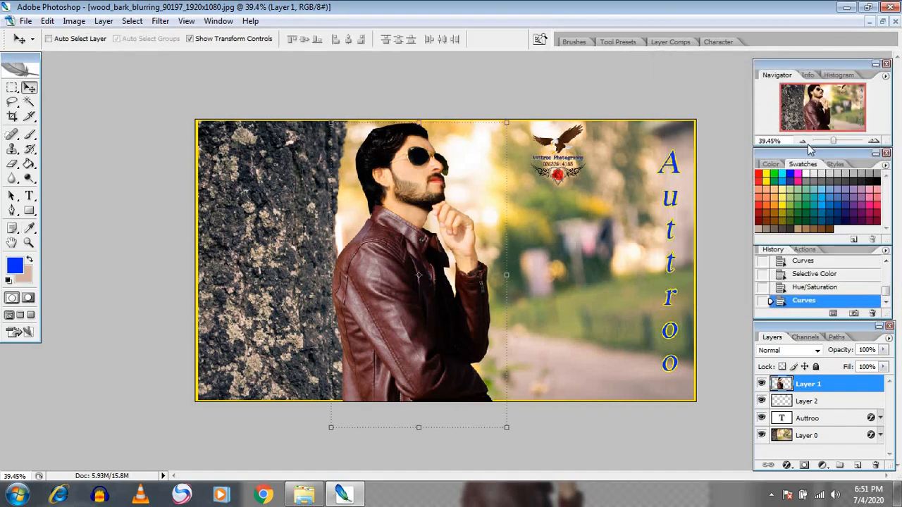
Step: Boost the colour saturation of the background on Layer 0 with a Hue/Saturation adjustment
{"action": "left_click", "coordinate": [807, 435]}
{"action": "key", "text": "ctrl+u"}
{"action": "left_click_drag", "start_coordinate": [750, 114], "coordinate": [780, 115]}
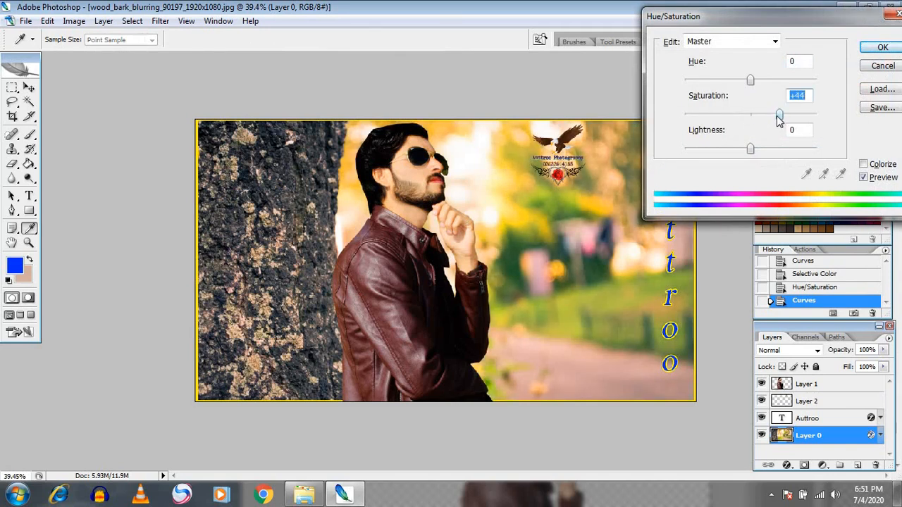
{"action": "left_click_drag", "start_coordinate": [775, 118], "coordinate": [770, 117]}
{"action": "left_click", "coordinate": [870, 48]}
{"action": "scroll", "coordinate": [719, 167], "scroll_direction": "down", "scroll_amount": 1}
{"action": "scroll", "coordinate": [721, 170], "scroll_direction": "up", "scroll_amount": 2}
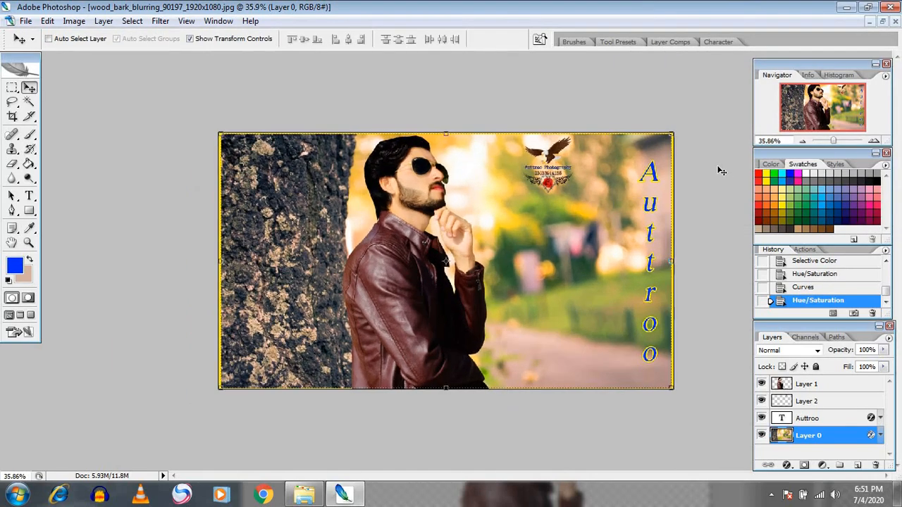
Step: Stretch Layer 0 slightly outward at its left edge to 100.5% width with Free Transform and apply it
{"action": "scroll", "coordinate": [720, 169], "scroll_direction": "down", "scroll_amount": 1}
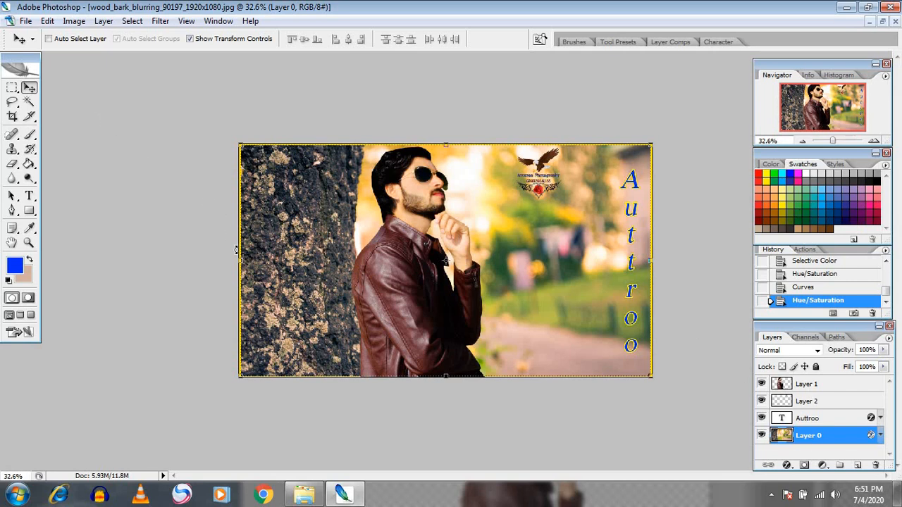
{"action": "mouse_move", "coordinate": [239, 263]}
{"action": "left_mouse_down"}
{"action": "mouse_move", "coordinate": [167, 258]}
{"action": "mouse_move", "coordinate": [236, 261]}
{"action": "left_mouse_up"}
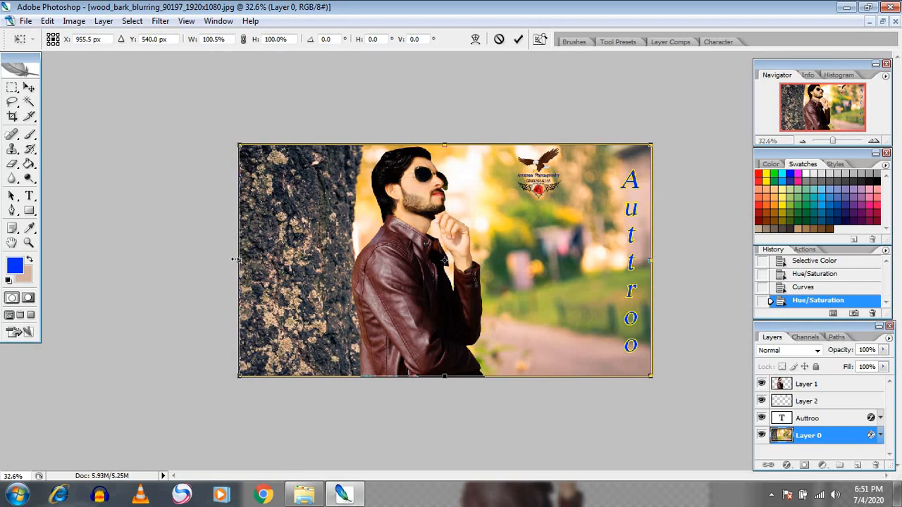
{"action": "left_click", "coordinate": [30, 87]}
{"action": "left_click", "coordinate": [362, 194]}
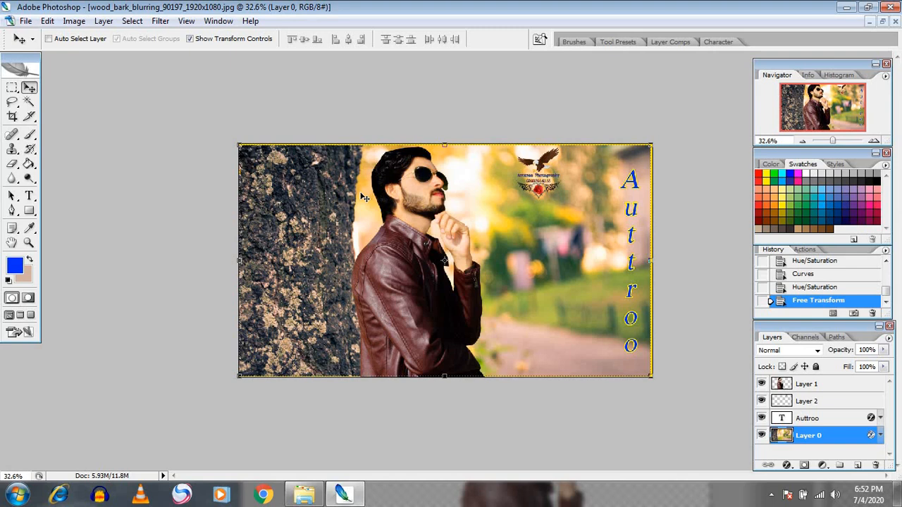
Step: Save a JPEG copy to the Desktop as wood_bark_blurring_90197_1920x1080 copy.jpg with Medium quality 6 and Baseline ("Standard") format
{"action": "key", "text": "ctrl+shift+s"}
{"action": "left_click", "coordinate": [469, 280]}
{"action": "scroll", "coordinate": [483, 343], "scroll_direction": "up", "scroll_amount": 3}
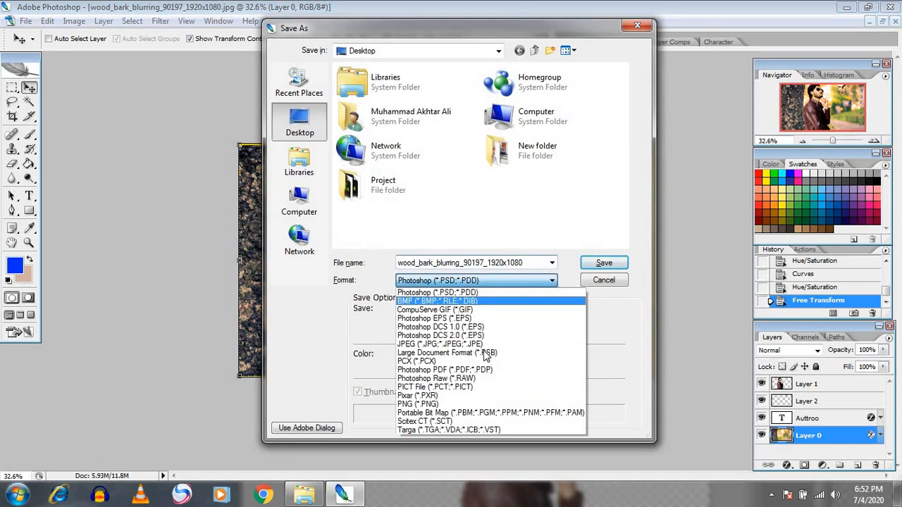
{"action": "left_click", "coordinate": [483, 344]}
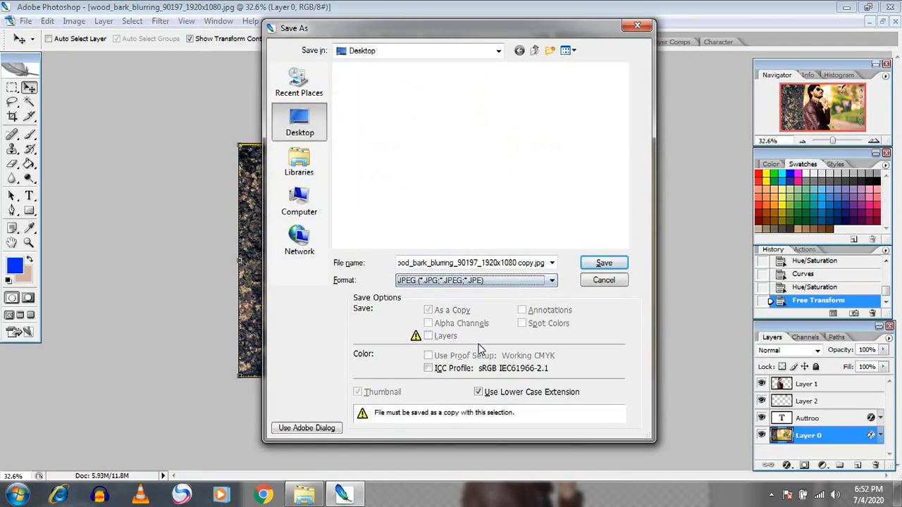
{"action": "left_click", "coordinate": [601, 264]}
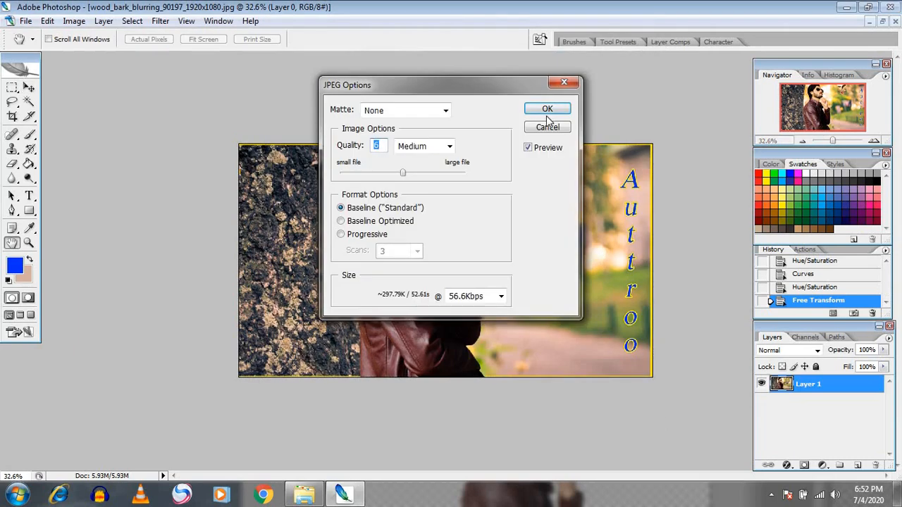
{"action": "left_click", "coordinate": [543, 110]}
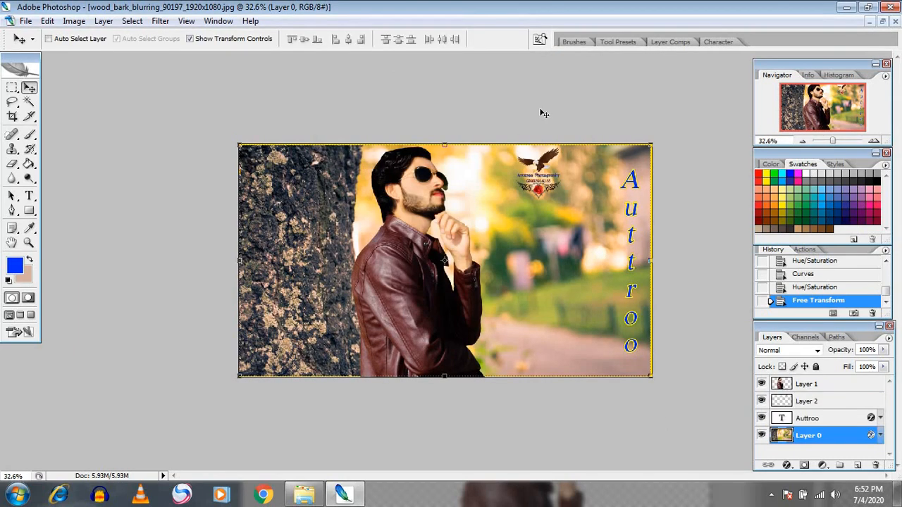
Step: Switch to the desktop, refresh it, and view the saved wood_bark_blurring_90197_1920x1080 copy image in a maximized Windows Photo Viewer
{"action": "left_click", "coordinate": [845, 7]}
{"action": "right_click", "coordinate": [475, 6]}
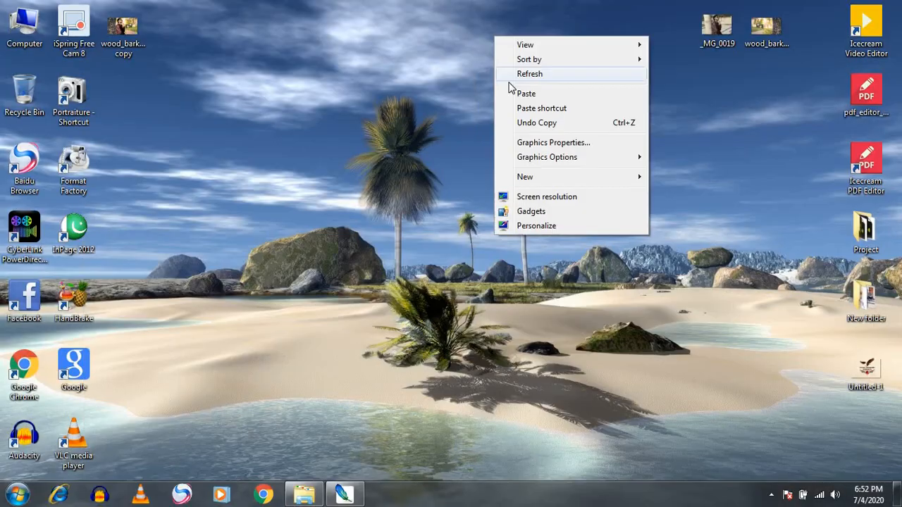
{"action": "left_click", "coordinate": [516, 74]}
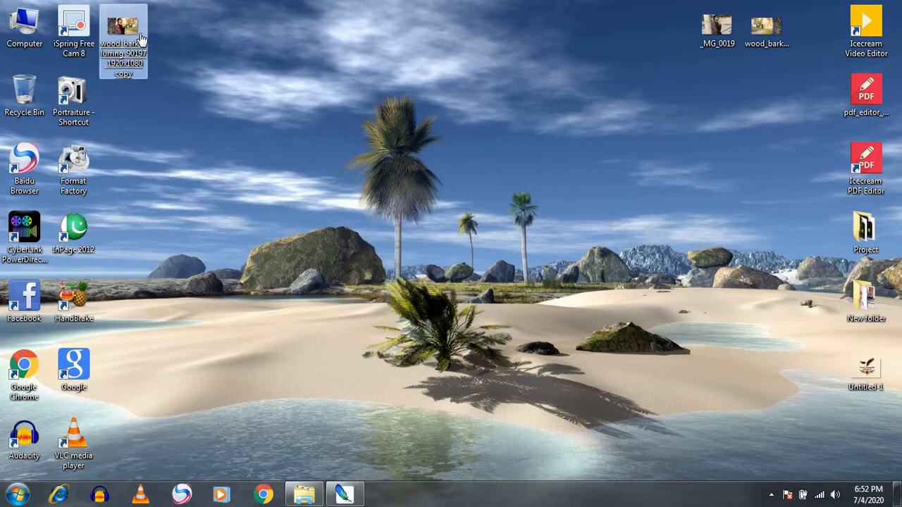
{"action": "double_click", "coordinate": [141, 39]}
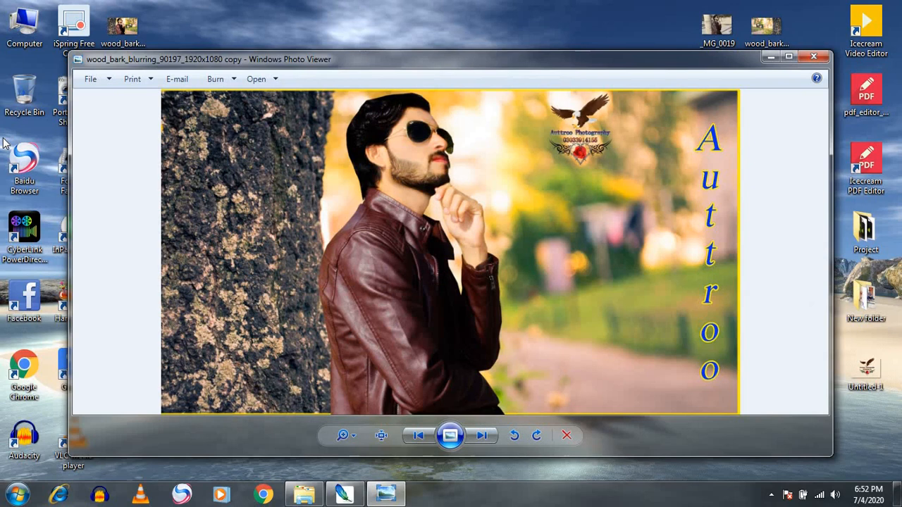
{"action": "left_click", "coordinate": [792, 59]}
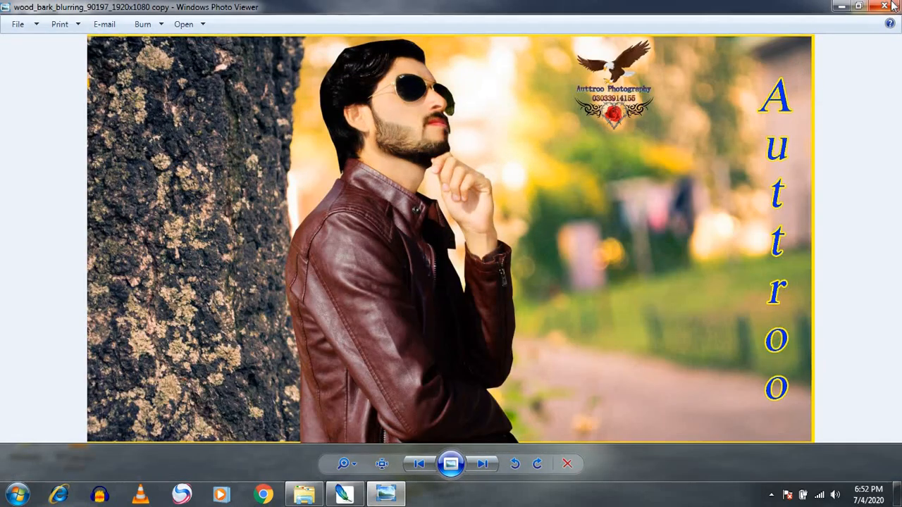